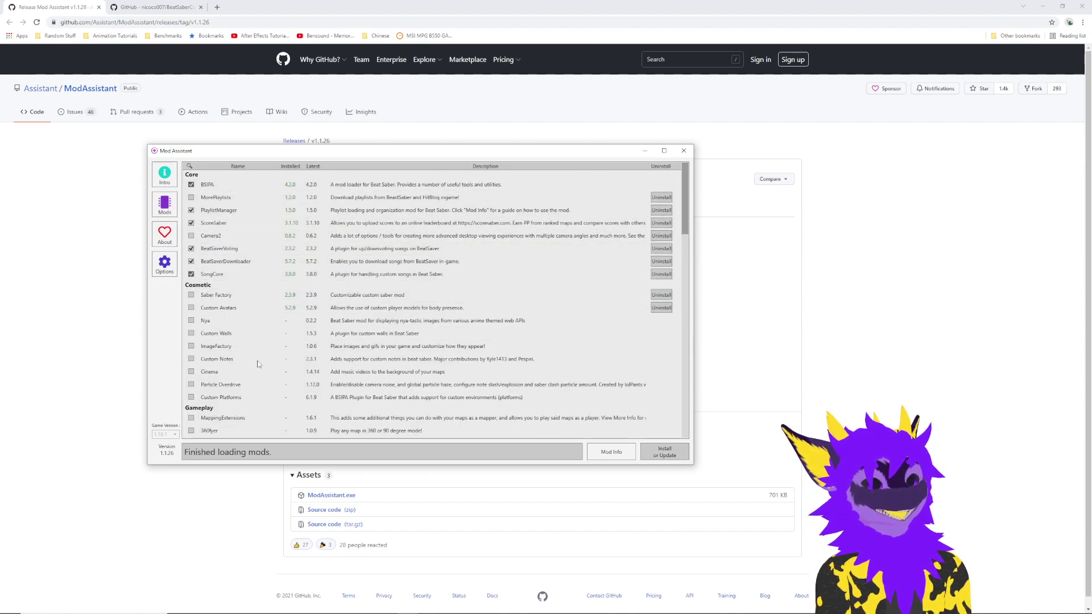
Mark the Camera2 and Custom Avatars mods and install or update the selected mods.
{"action": "left_click", "coordinate": [192, 236]}
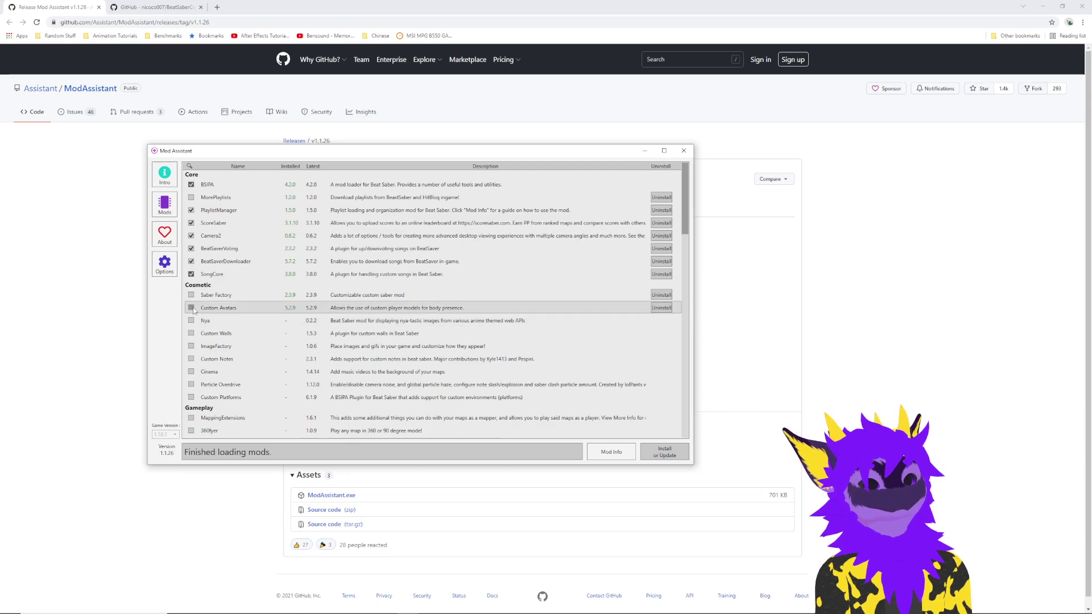
{"action": "left_click", "coordinate": [192, 308]}
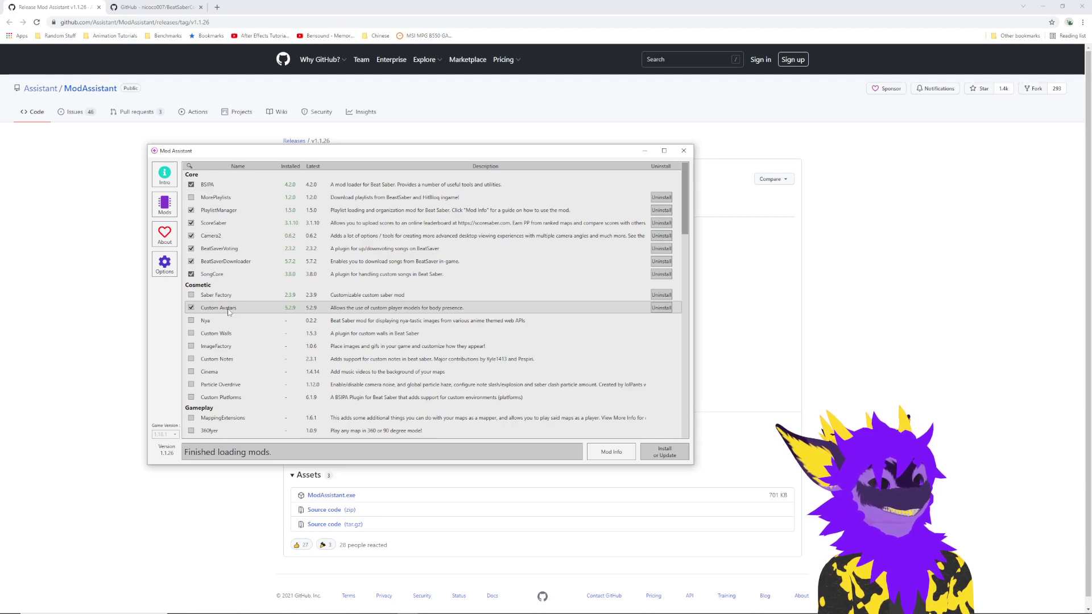
{"action": "scroll", "coordinate": [246, 350], "scroll_direction": "down", "scroll_amount": 1}
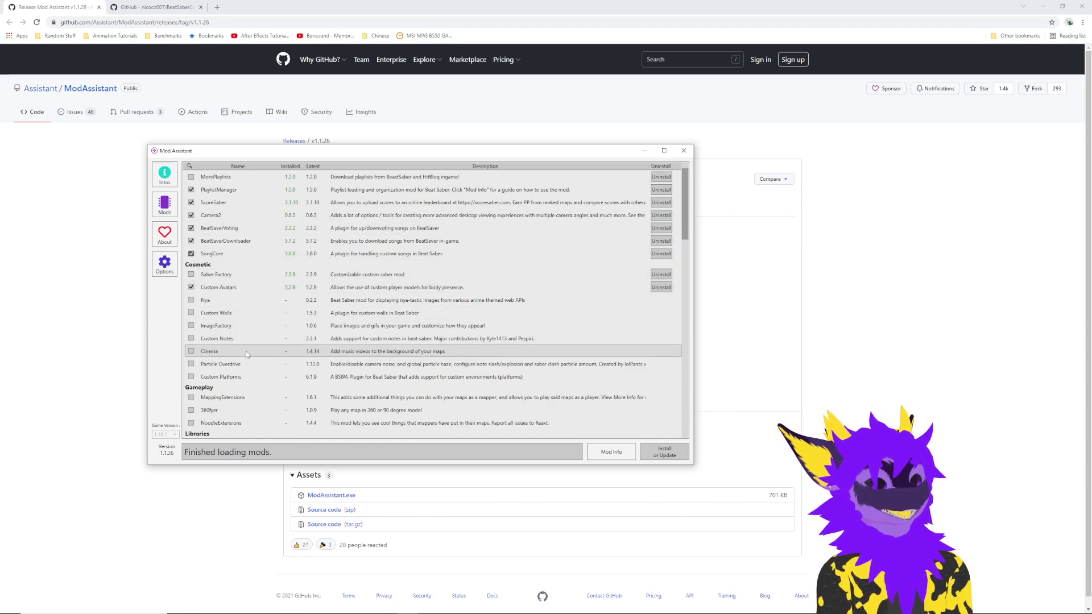
{"action": "scroll", "coordinate": [245, 350], "scroll_direction": "down", "scroll_amount": 1}
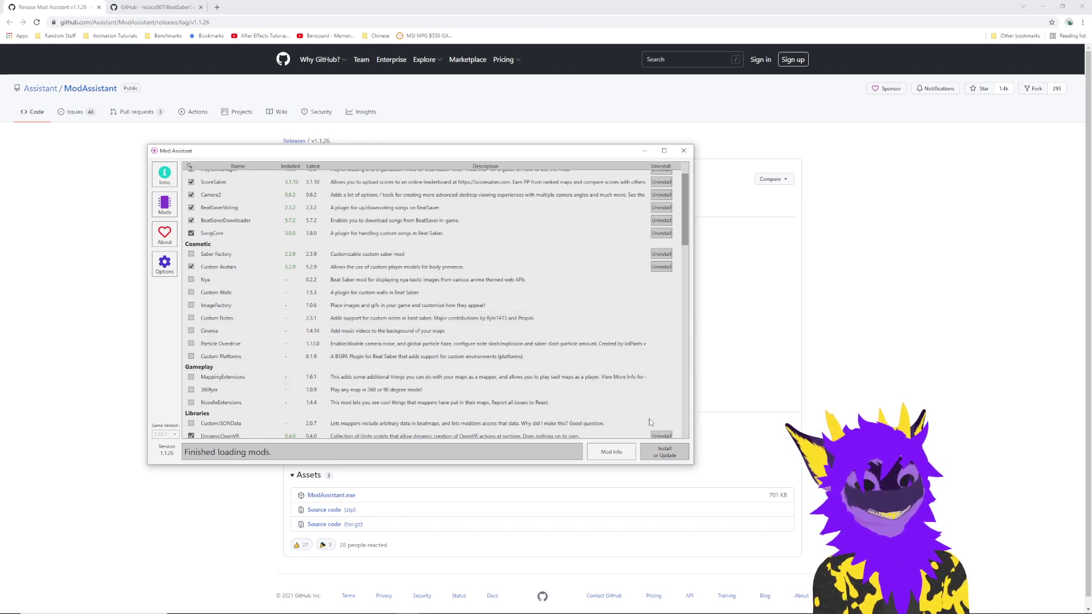
{"action": "left_click", "coordinate": [661, 454]}
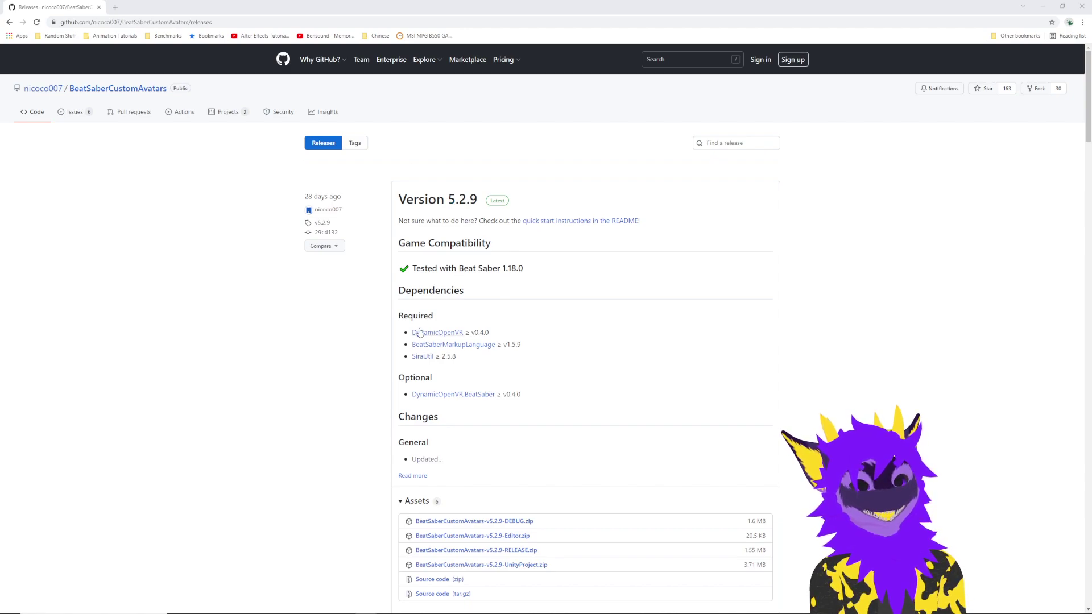
Try to download BeatSaberCustomAvatars-v5.2.9-UnityProject.zip from the Version 5.2.9 release assets.
{"action": "scroll", "coordinate": [433, 364], "scroll_direction": "down", "scroll_amount": 1}
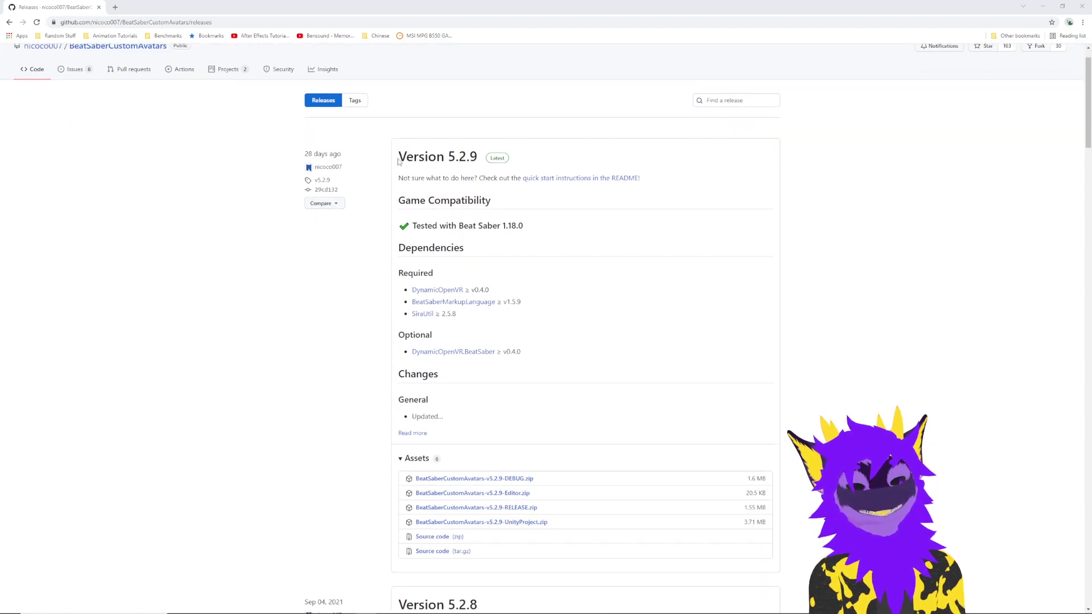
{"action": "left_click_drag", "start_coordinate": [483, 161], "coordinate": [399, 160]}
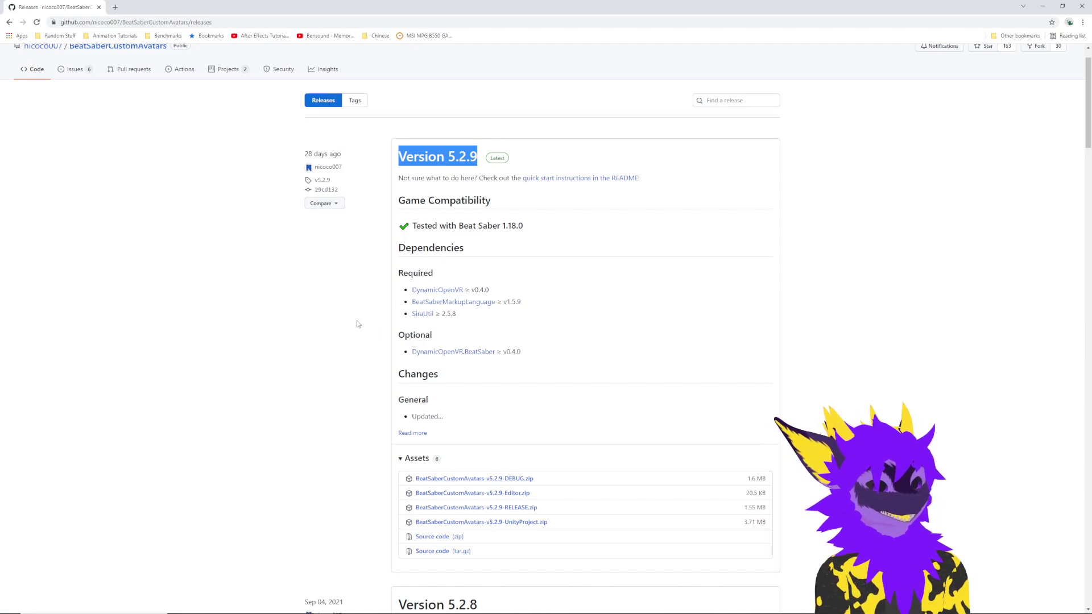
{"action": "scroll", "coordinate": [414, 402], "scroll_direction": "down", "scroll_amount": 2}
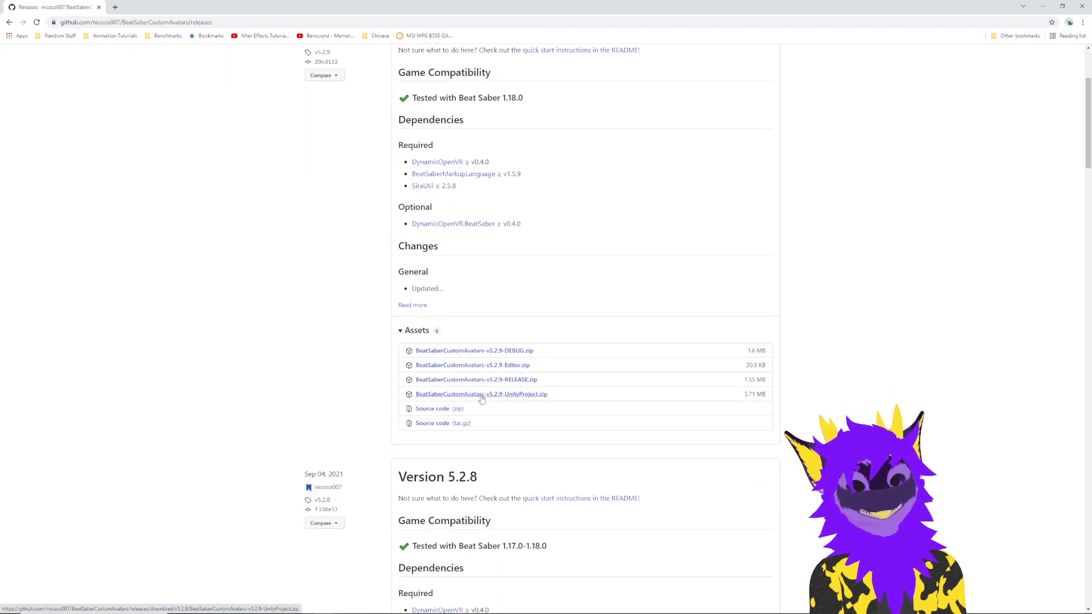
{"action": "left_click", "coordinate": [511, 399]}
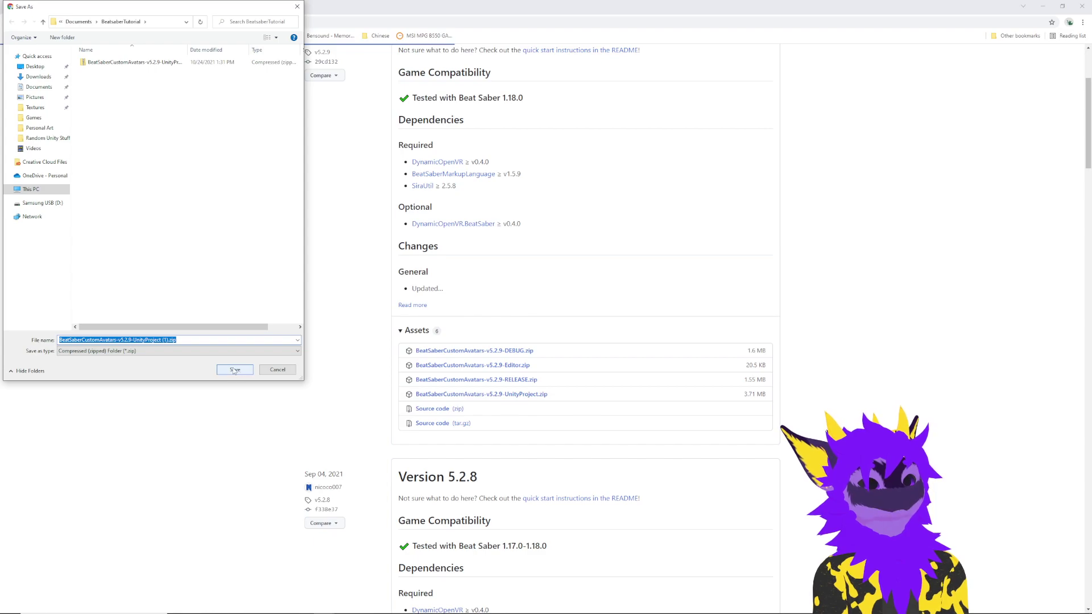
{"action": "left_click", "coordinate": [277, 371]}
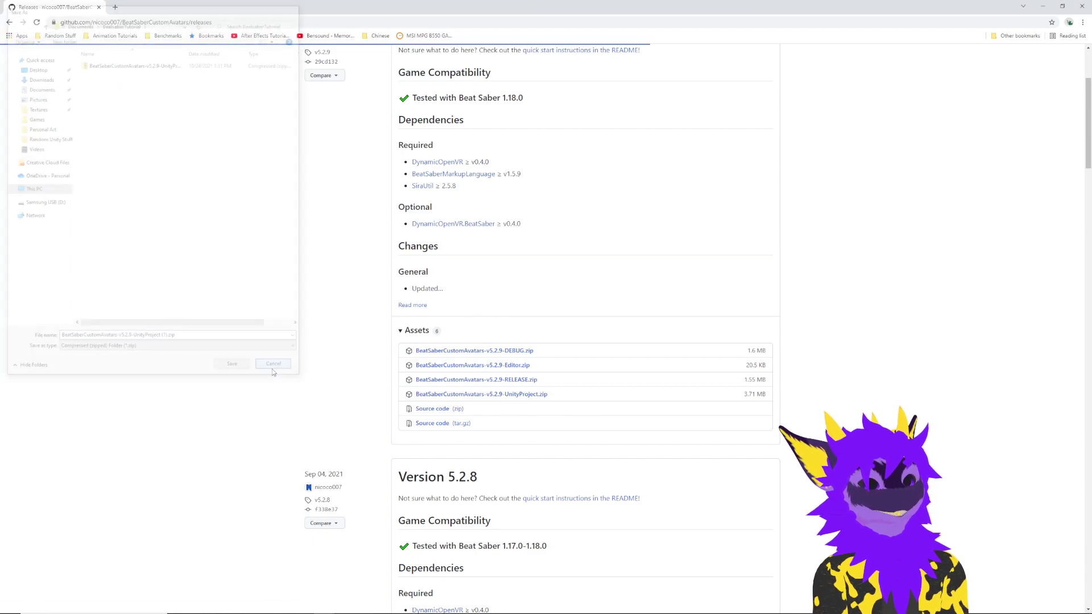
Expand the Version 5.2.9 release notes and examine the Editor entry for the required Unity version.
{"action": "left_click", "coordinate": [414, 305]}
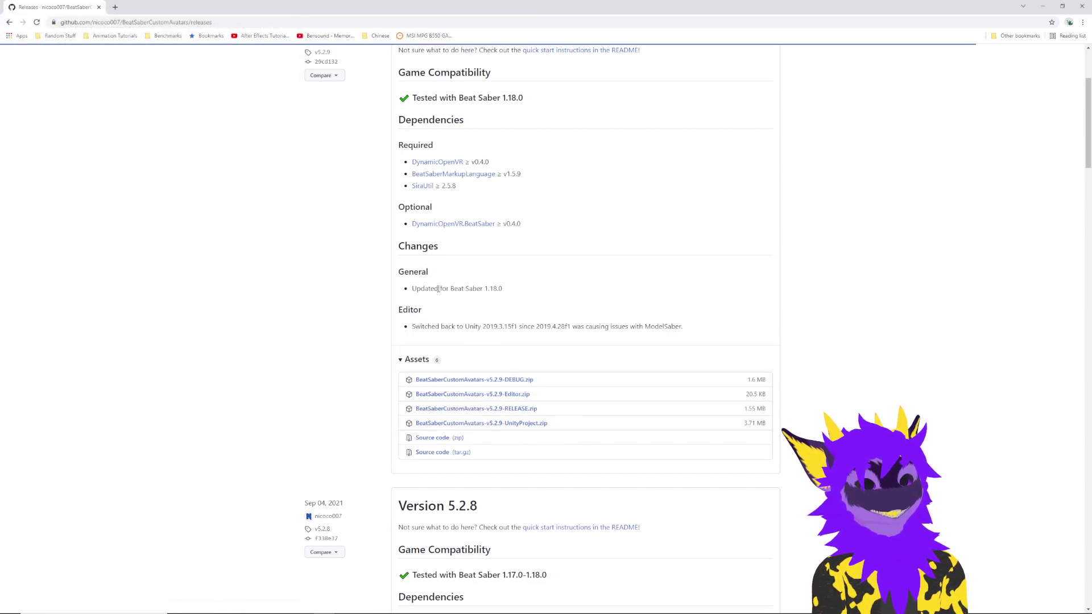
{"action": "left_click_drag", "start_coordinate": [684, 326], "coordinate": [400, 309]}
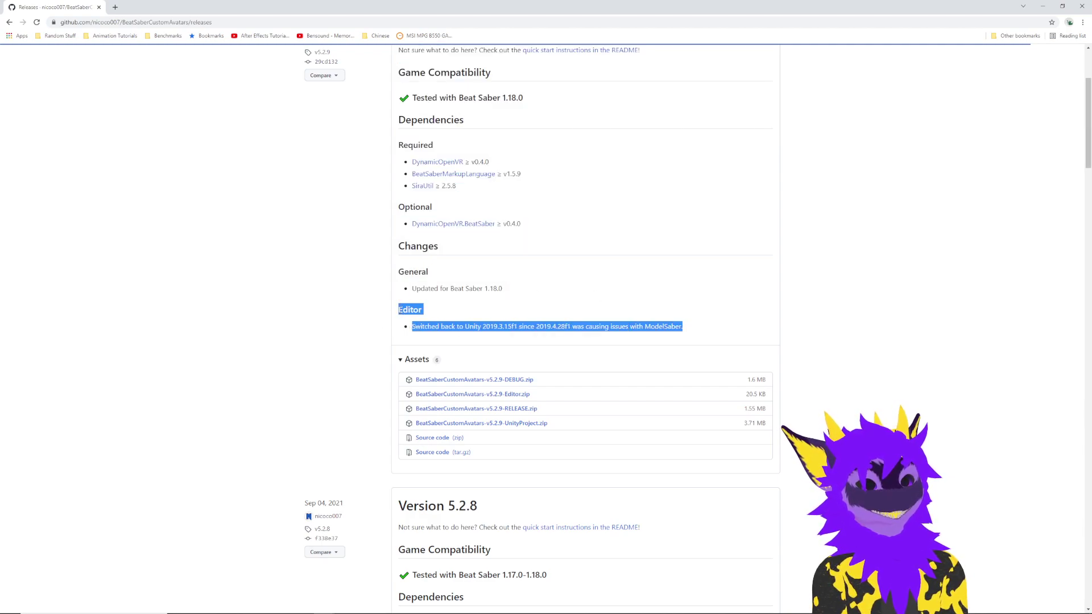
{"action": "left_click", "coordinate": [429, 318]}
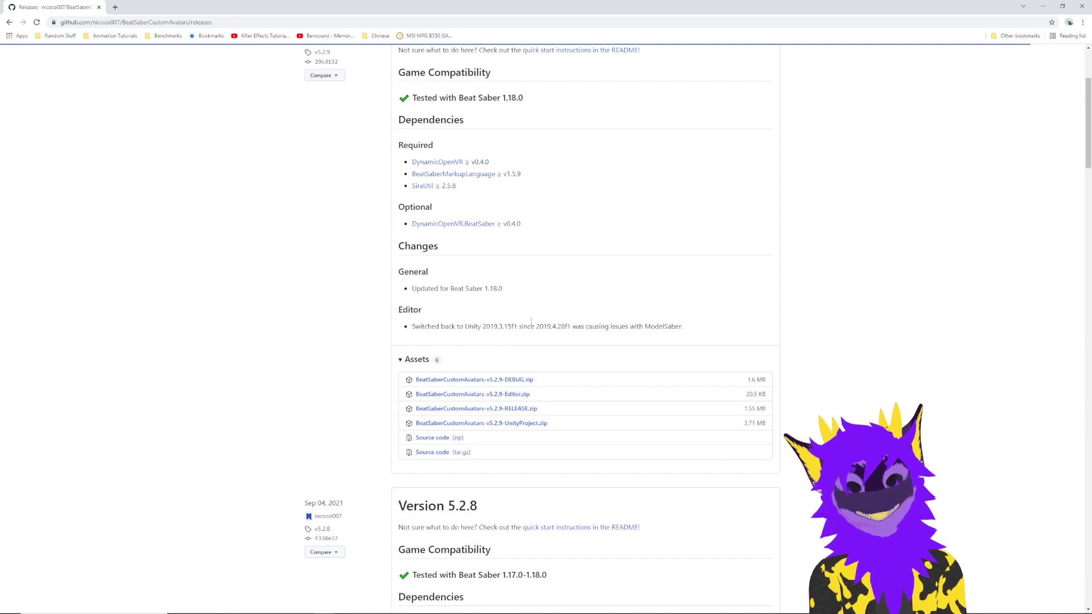
{"action": "left_click_drag", "start_coordinate": [415, 326], "coordinate": [518, 326]}
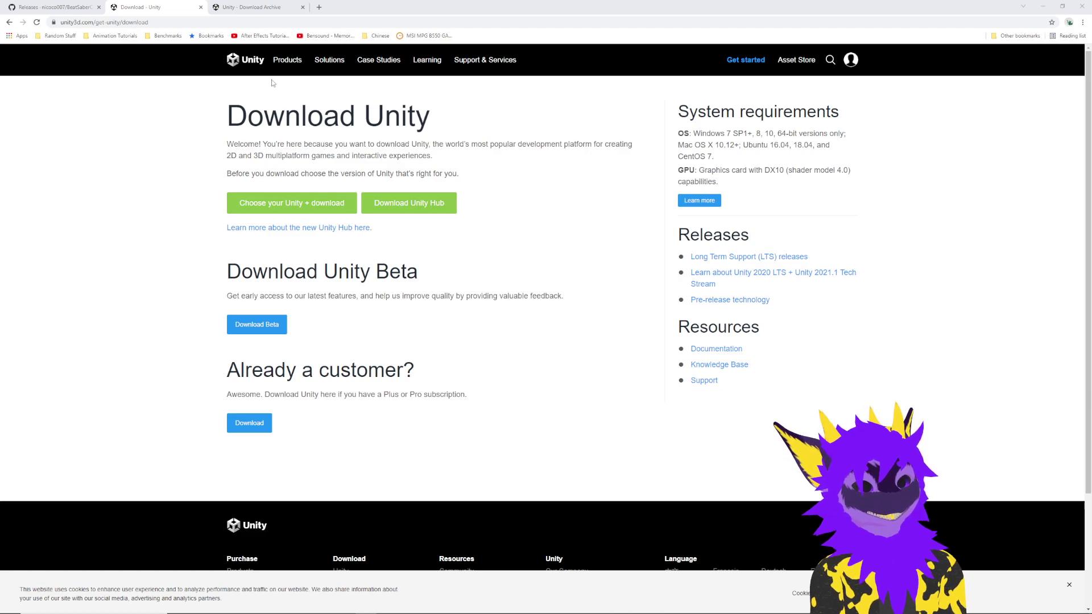
Find Unity 2019.3.15 among the 2019.x releases in the Unity download archive and open it in Unity Hub.
{"action": "left_click", "coordinate": [263, 8]}
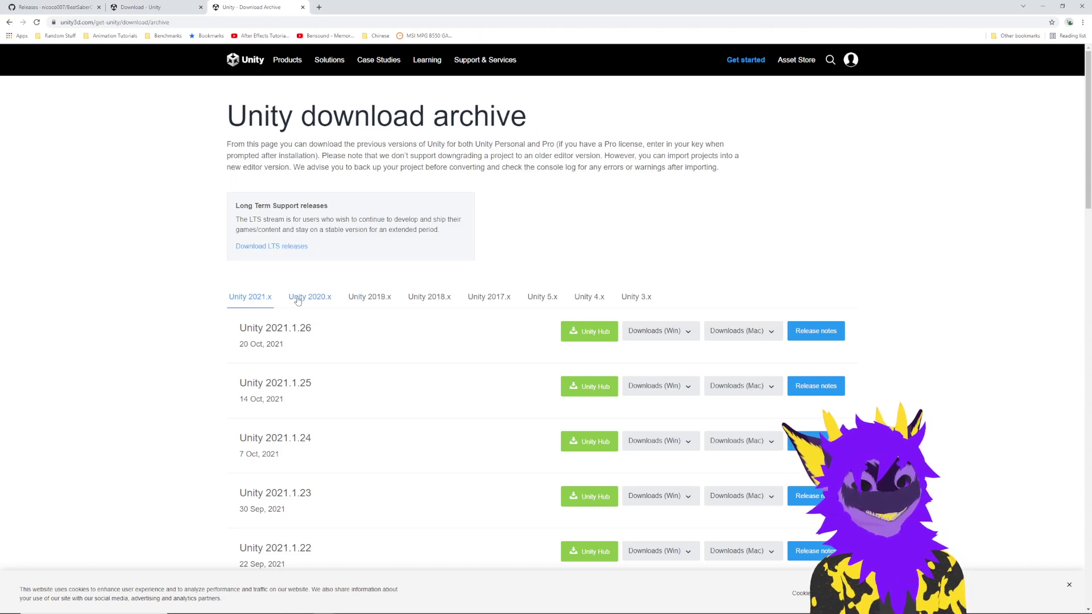
{"action": "left_click", "coordinate": [369, 302]}
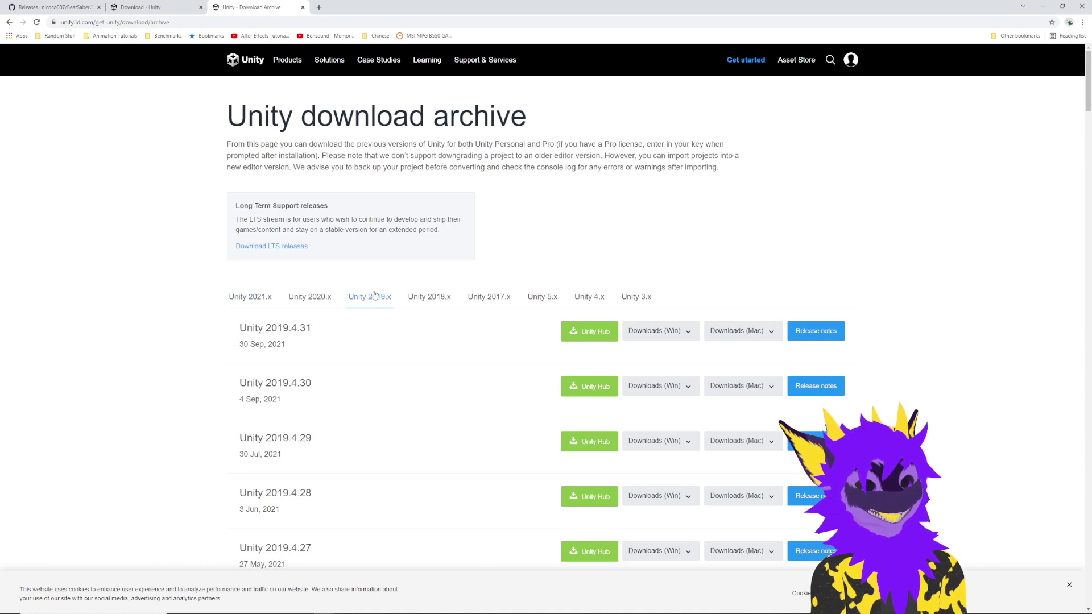
{"action": "scroll", "coordinate": [398, 341], "scroll_direction": "down", "scroll_amount": 3}
{"action": "scroll", "coordinate": [399, 354], "scroll_direction": "down", "scroll_amount": 20}
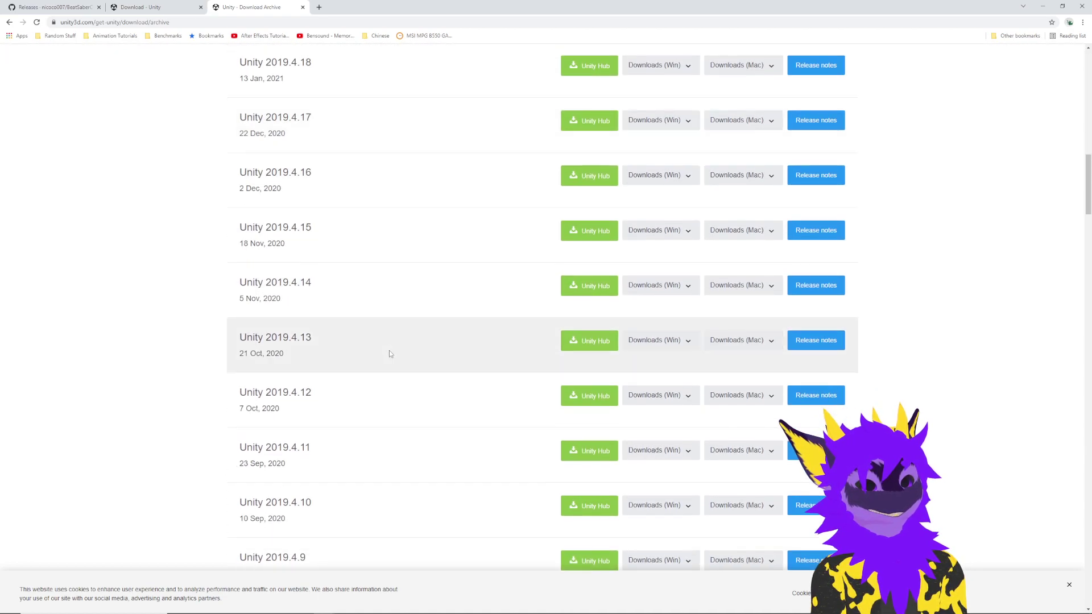
{"action": "scroll", "coordinate": [376, 285], "scroll_direction": "down", "scroll_amount": 1}
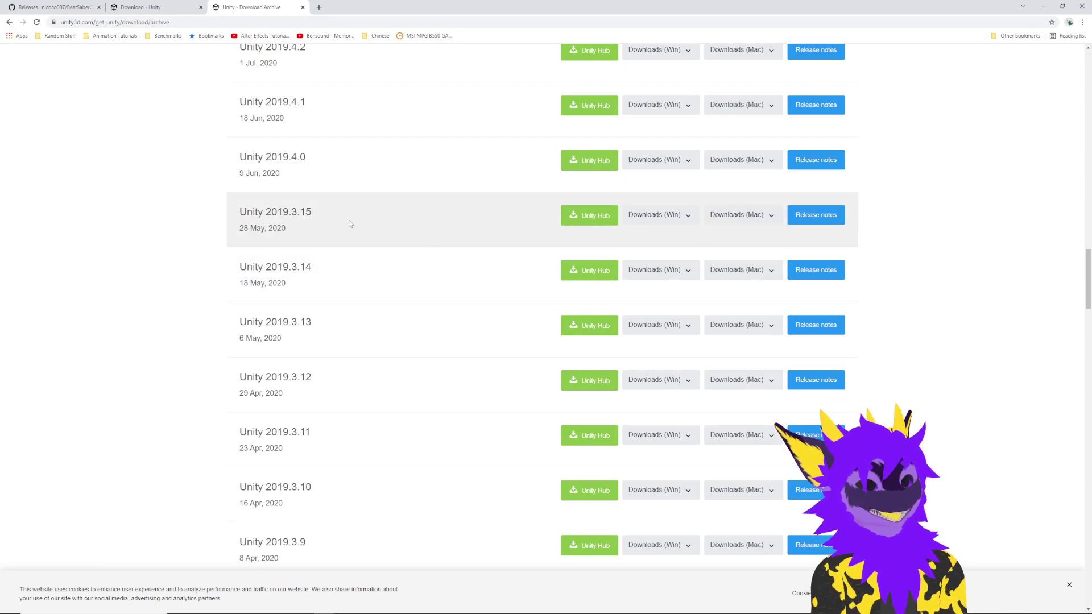
{"action": "left_click", "coordinate": [574, 219]}
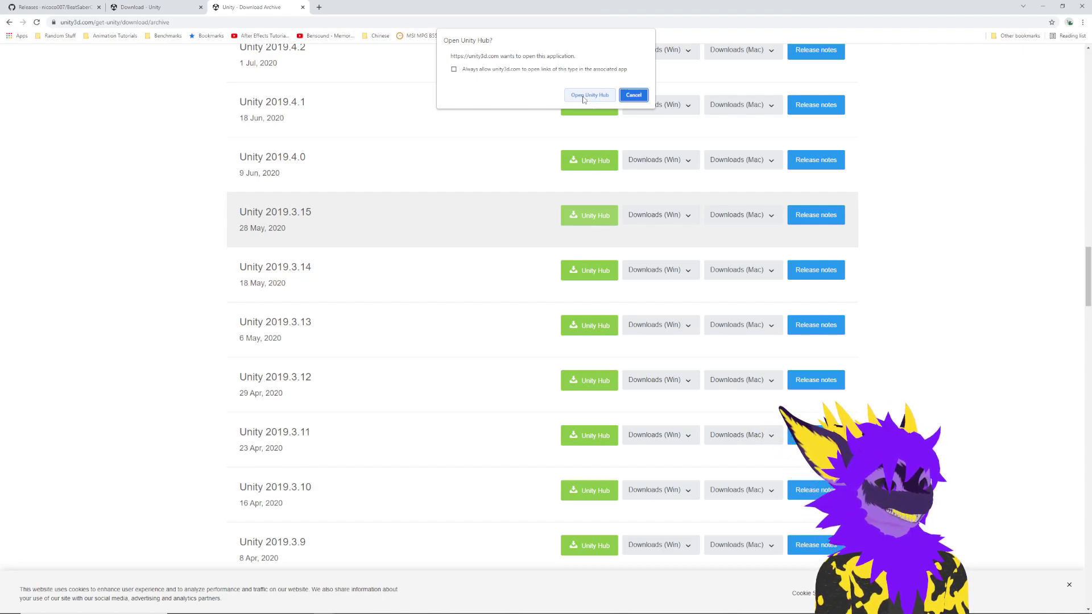
{"action": "left_click", "coordinate": [614, 94]}
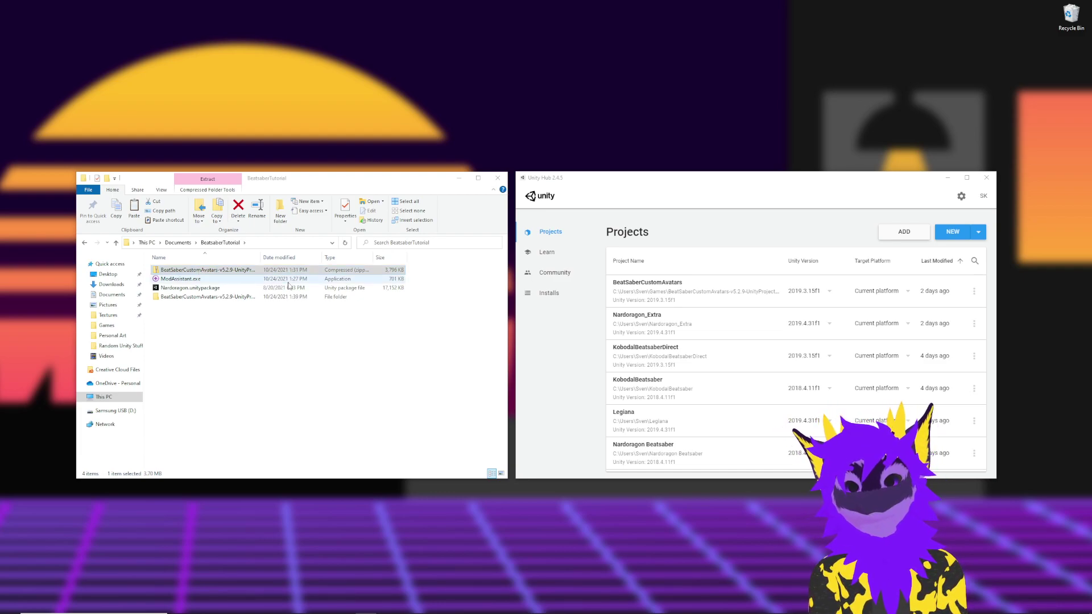
Add the BeatSaberCustomAvatars project folder from Documents\BeatsaberTutorial\BeatSaberCustomAvatars-v5.2.9-UnityProject to the Unity Hub projects.
{"action": "left_click", "coordinate": [900, 231]}
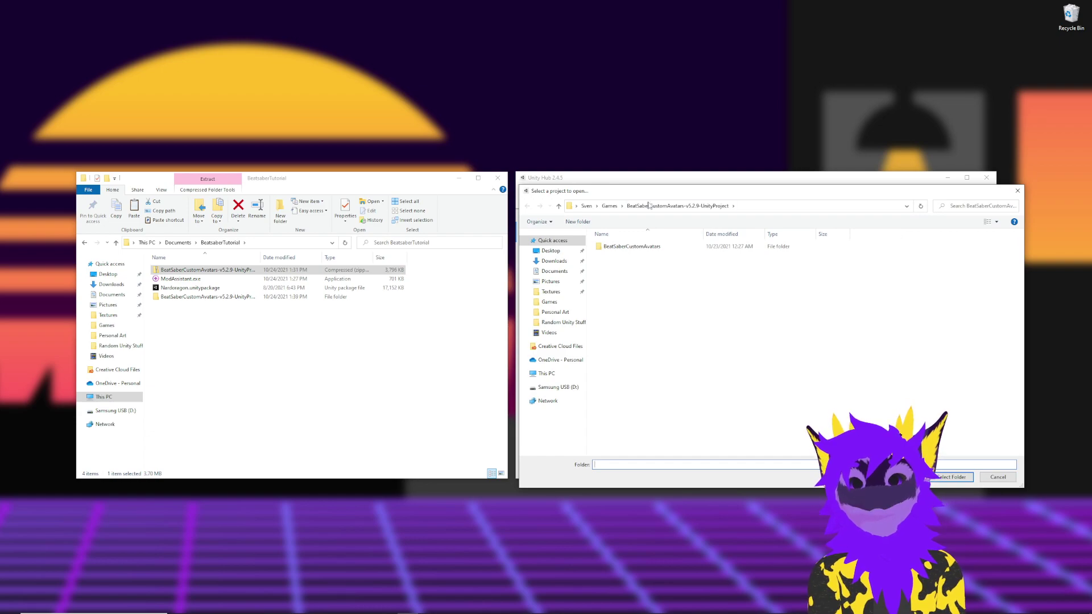
{"action": "left_click", "coordinate": [555, 271]}
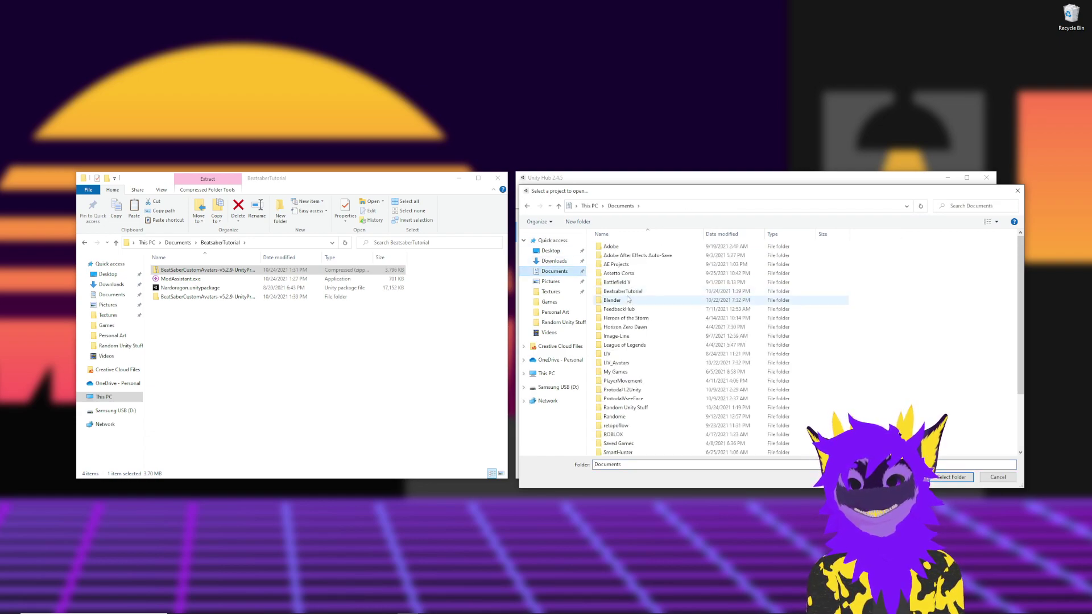
{"action": "double_click", "coordinate": [628, 293]}
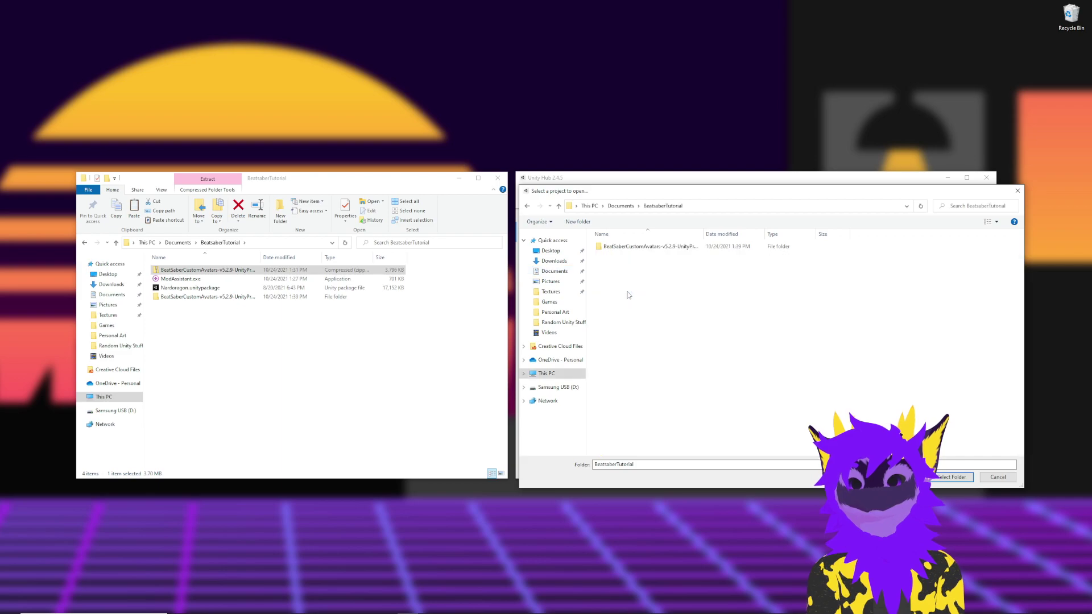
{"action": "double_click", "coordinate": [632, 248]}
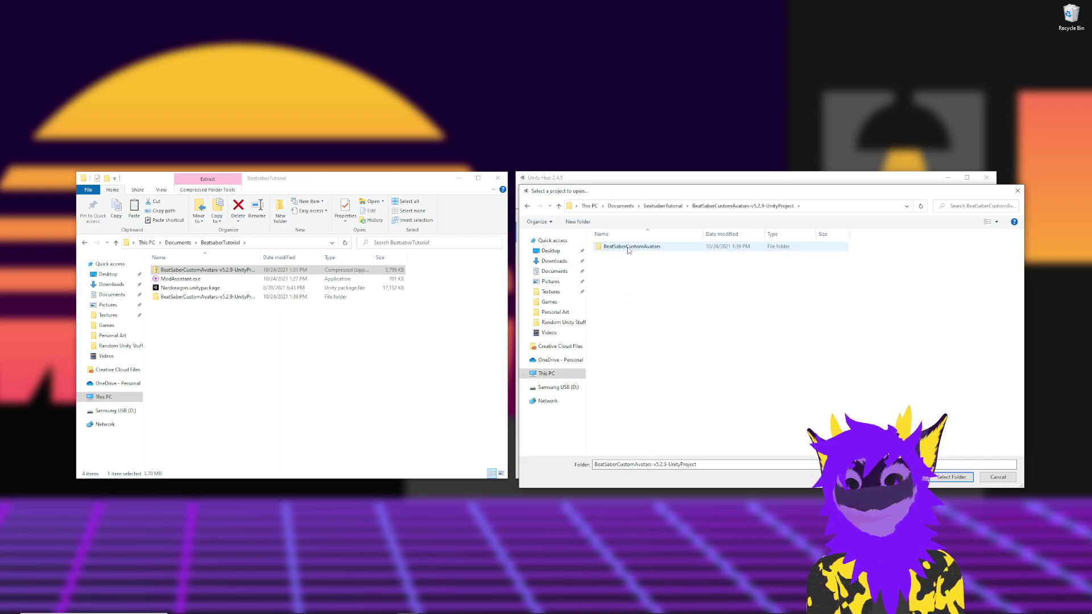
{"action": "double_click", "coordinate": [626, 248]}
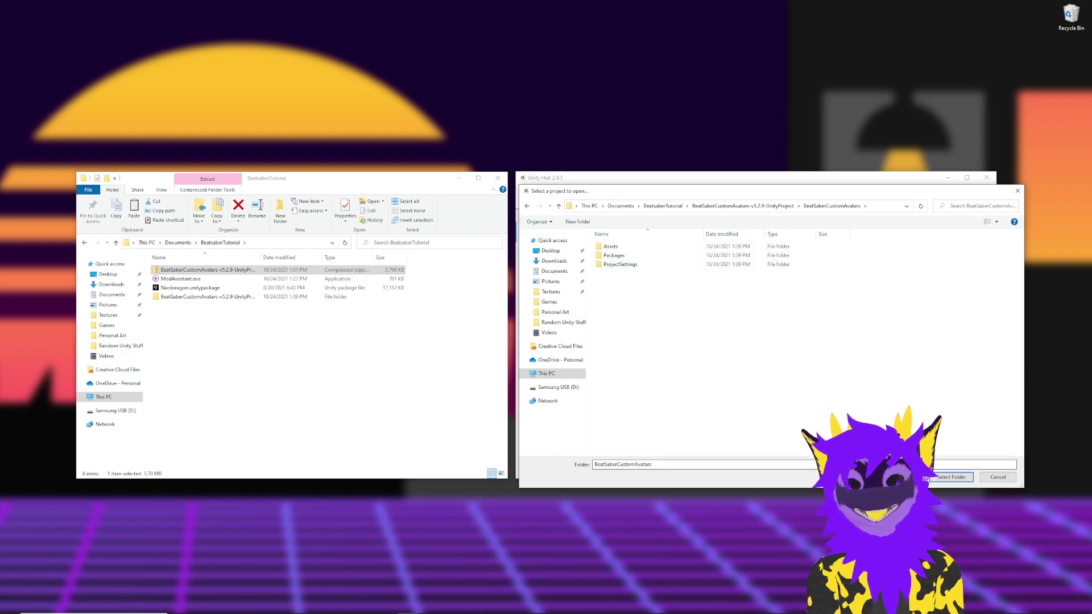
{"action": "left_click", "coordinate": [937, 479]}
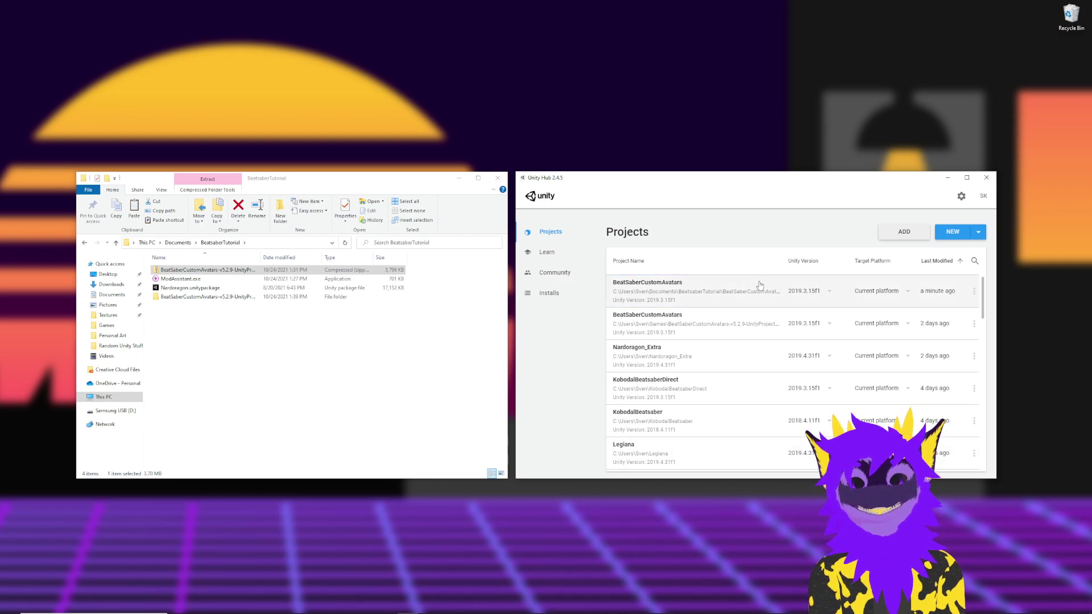
Open the newly added BeatSaberCustomAvatars project with Unity version 2019.3.15f1 and show its console.
{"action": "left_click", "coordinate": [821, 292]}
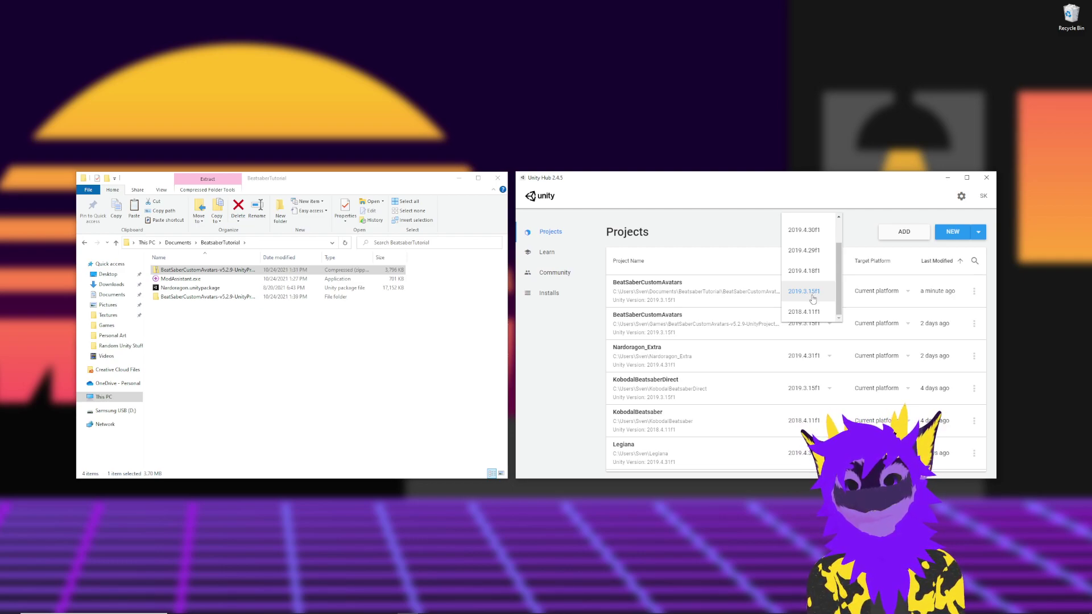
{"action": "left_click", "coordinate": [812, 296]}
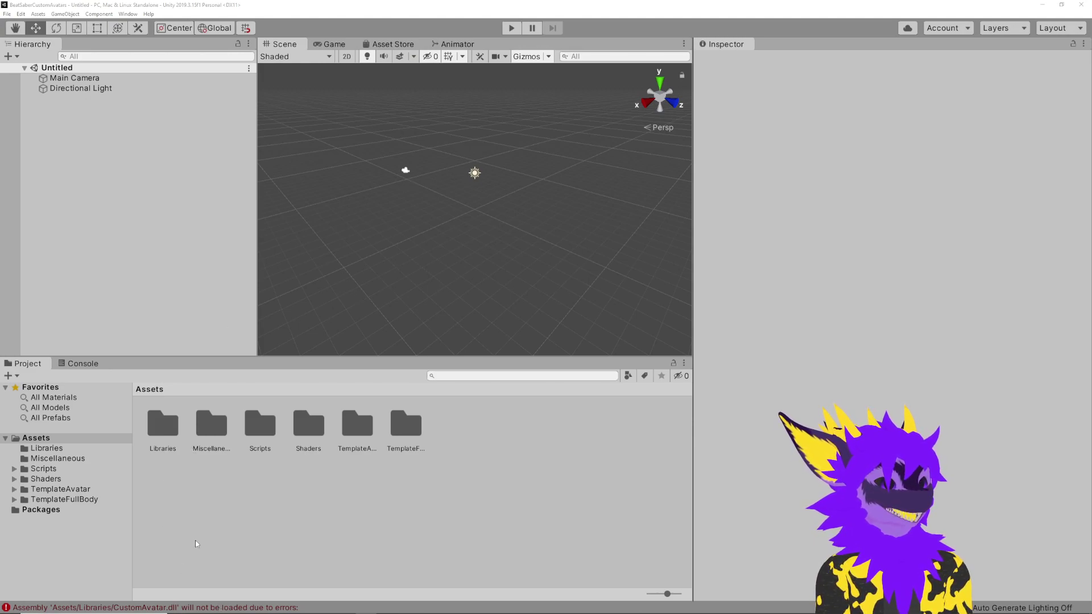
{"action": "left_click", "coordinate": [80, 364]}
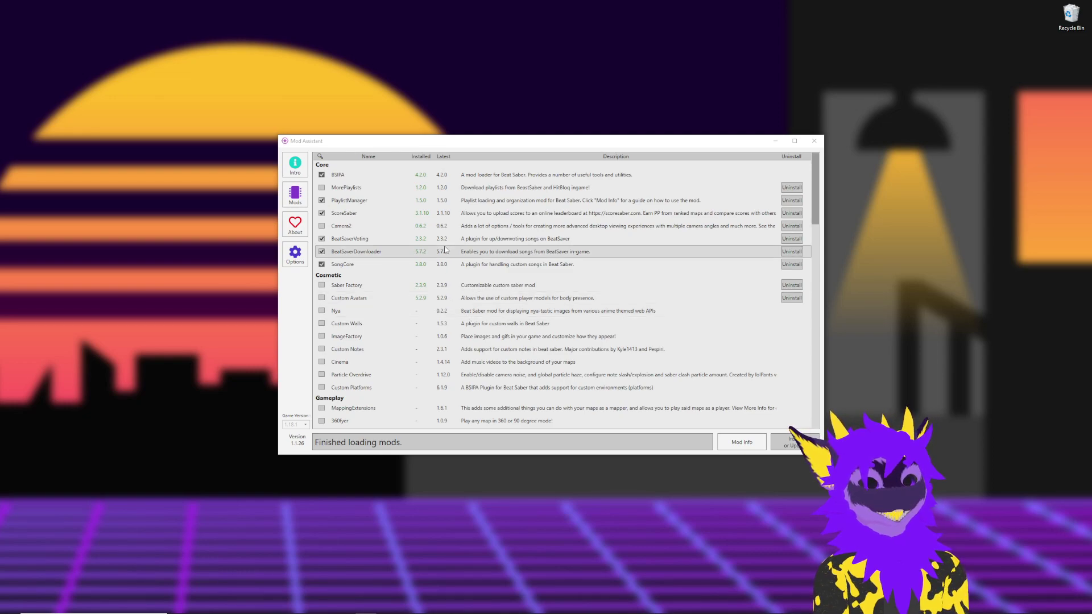
Open the Beat Saber install folder from Mod Assistant's settings and go to Beat Saber_Data\Managed.
{"action": "left_click", "coordinate": [295, 254]}
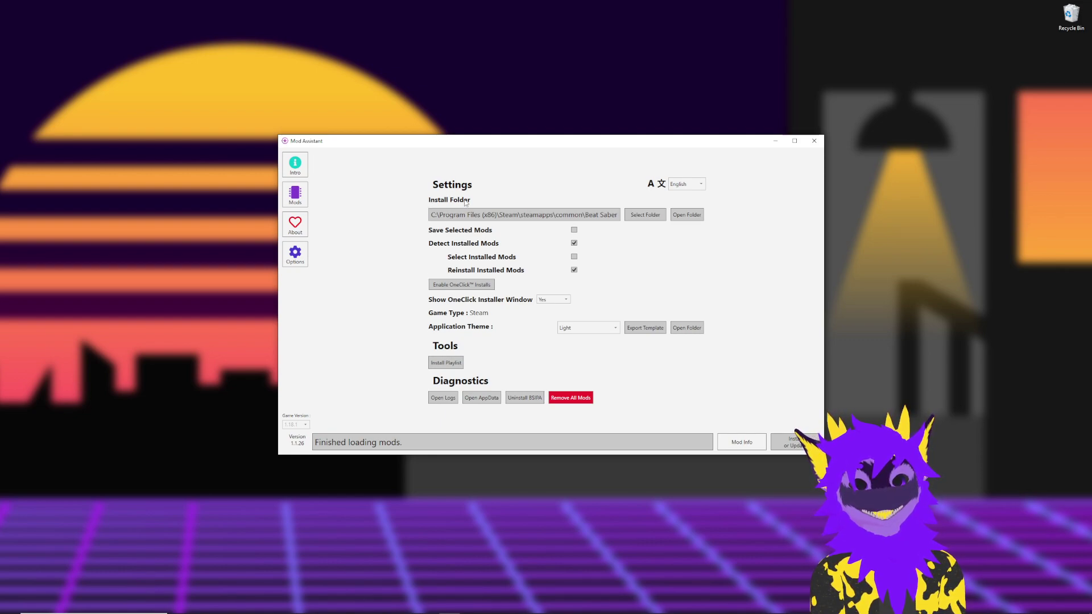
{"action": "left_click", "coordinate": [687, 214]}
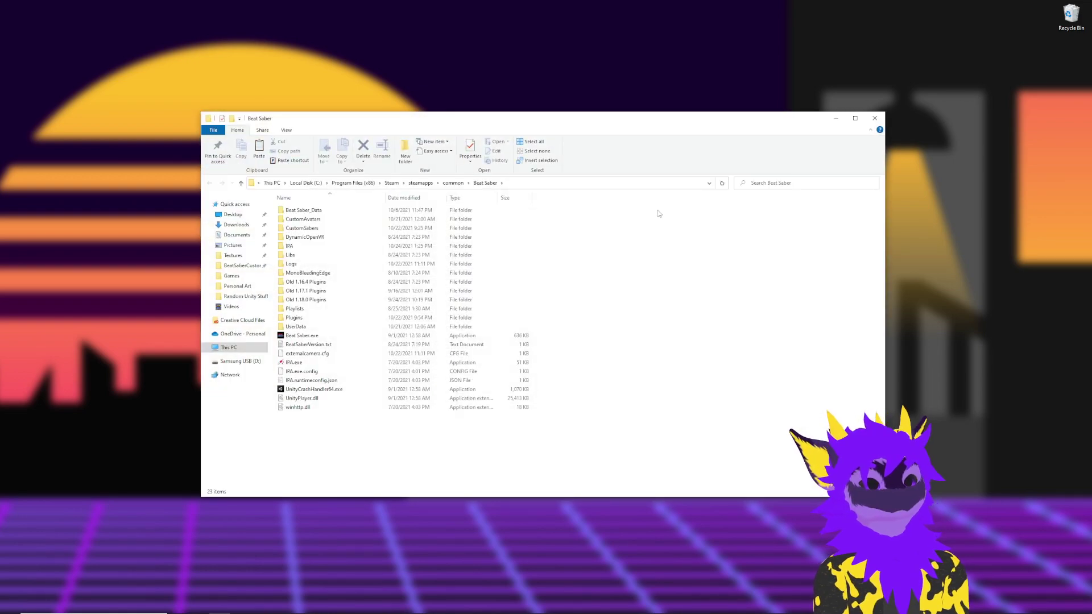
{"action": "double_click", "coordinate": [308, 210]}
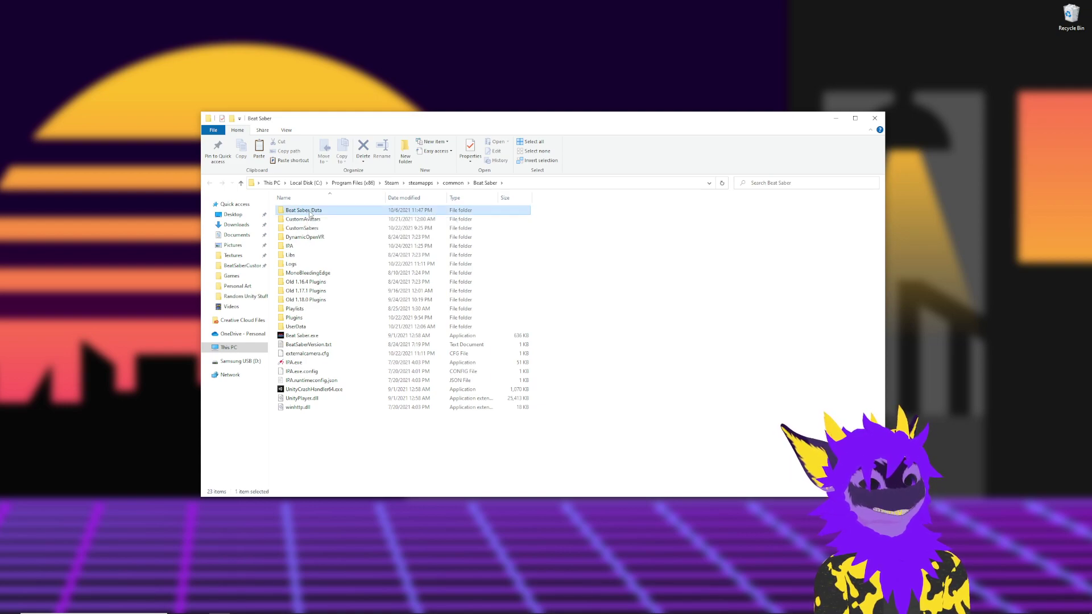
{"action": "double_click", "coordinate": [296, 229]}
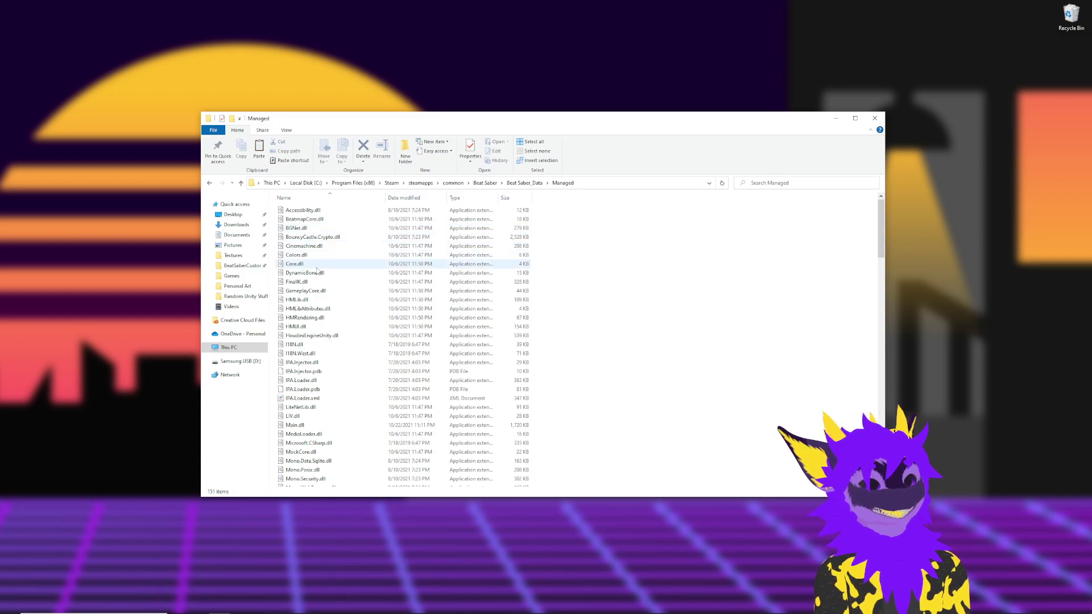
Copy DynamicBone.dll and FinalIK.dll from the game's Managed folder into the BeatSaberCustomAvatars project's Assets\Libraries folder.
{"action": "left_click", "coordinate": [312, 275]}
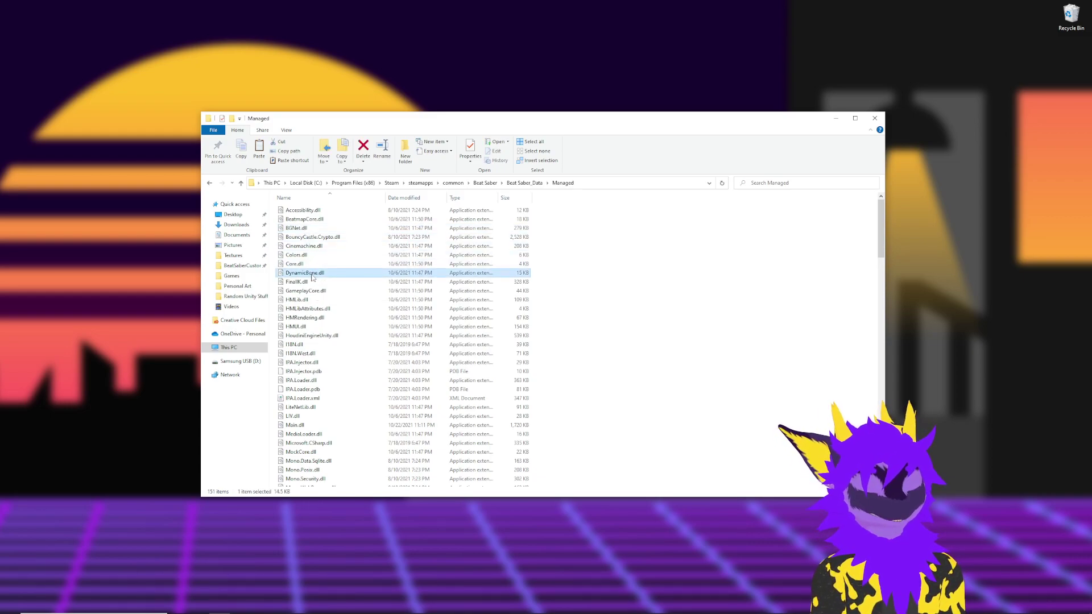
{"action": "left_click", "coordinate": [308, 283], "text": "ctrl"}
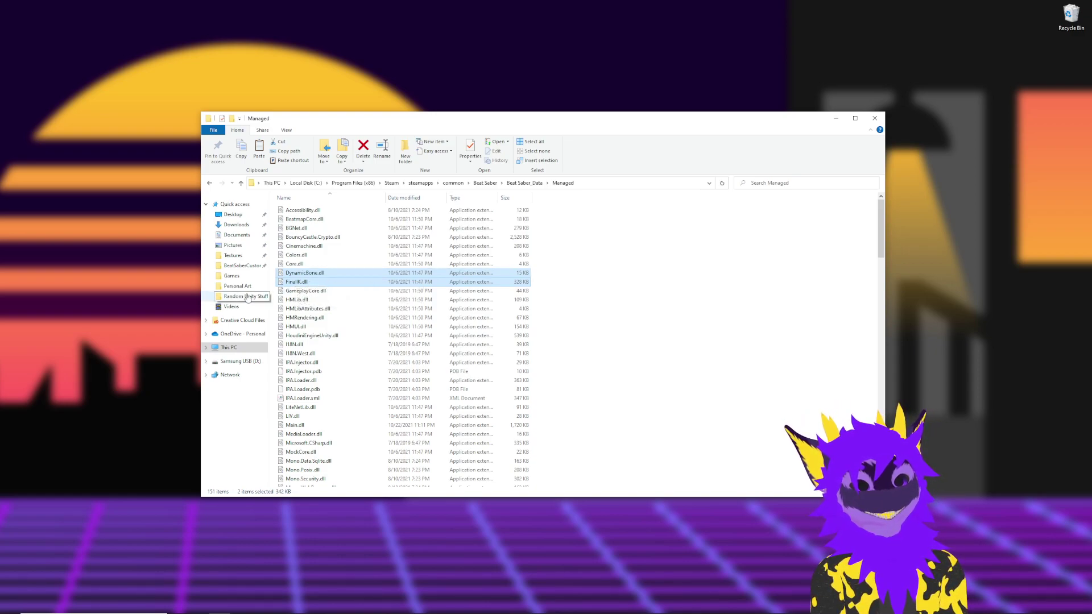
{"action": "left_click", "coordinate": [248, 268]}
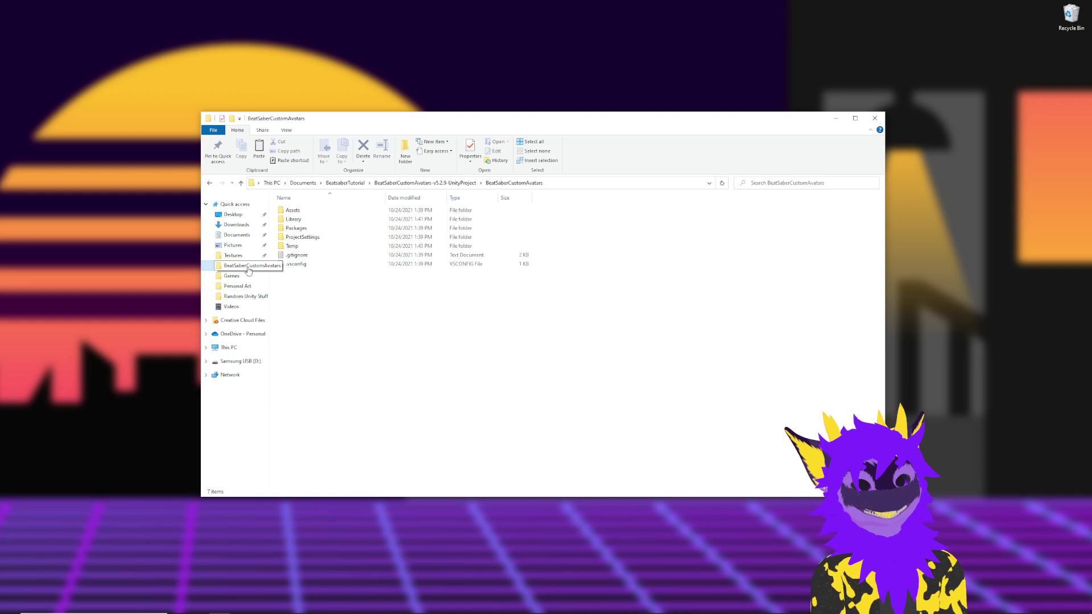
{"action": "double_click", "coordinate": [293, 210]}
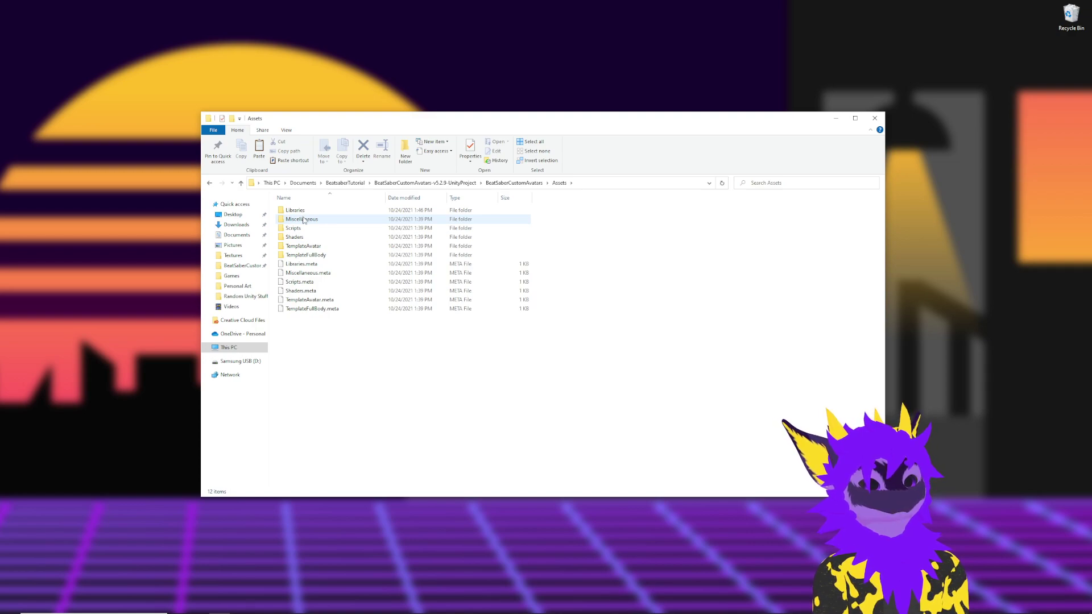
{"action": "double_click", "coordinate": [306, 212]}
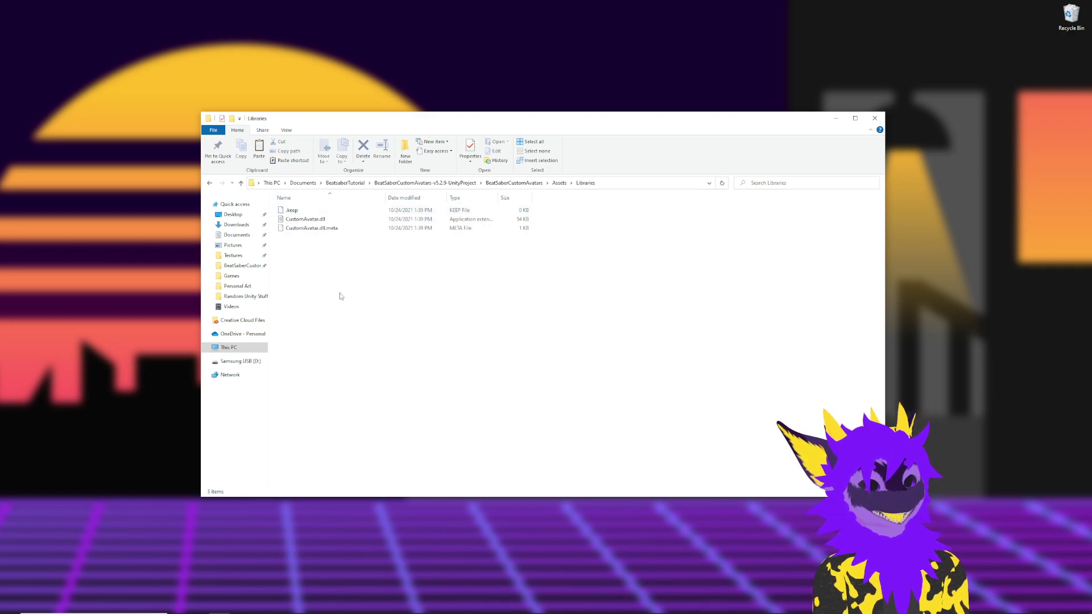
{"action": "key", "text": "ctrl+v"}
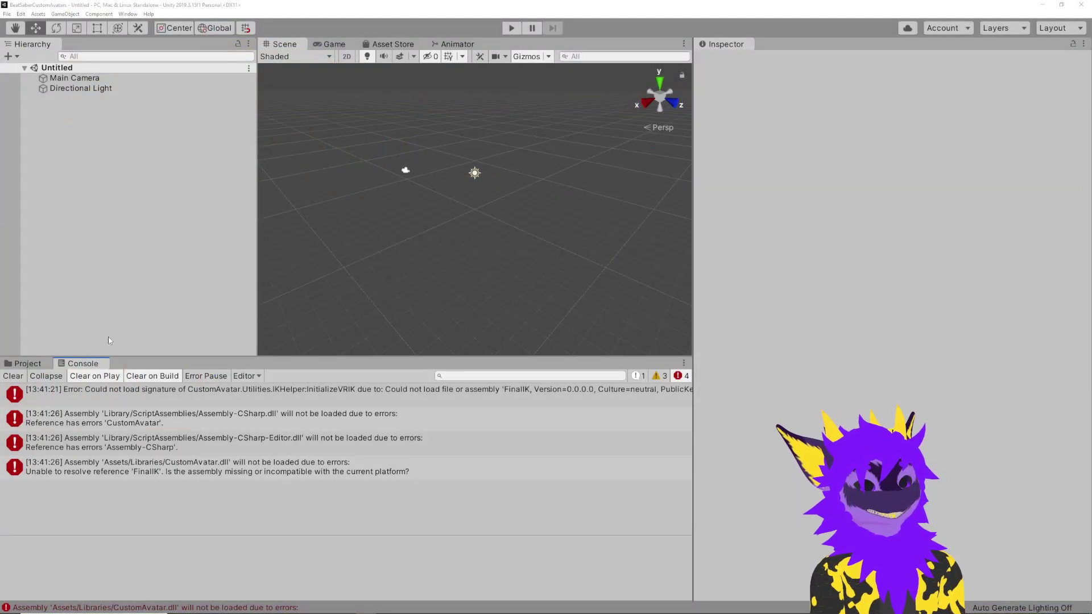
Clear the Unity console messages and reimport the CustomAvatar library in Assets/Libraries.
{"action": "left_click", "coordinate": [13, 378]}
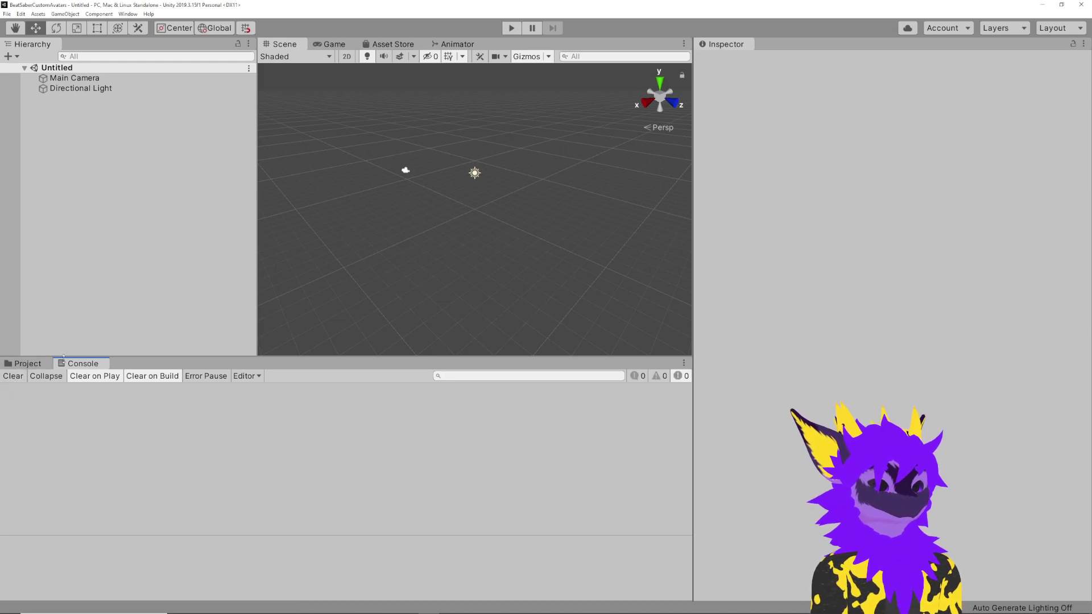
{"action": "left_click", "coordinate": [29, 364]}
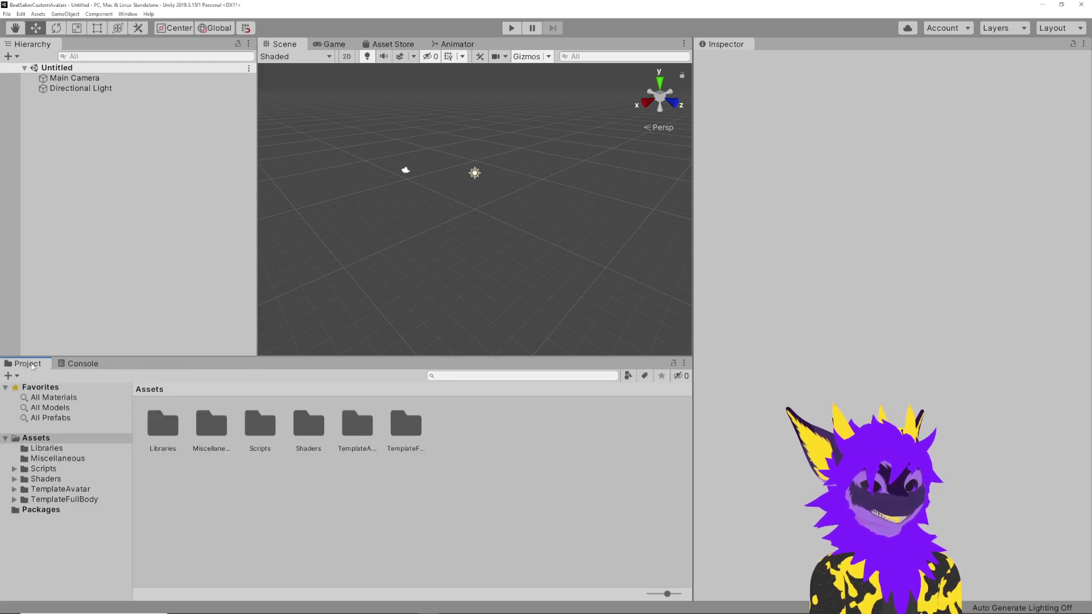
{"action": "double_click", "coordinate": [167, 420]}
{"action": "left_click", "coordinate": [159, 430]}
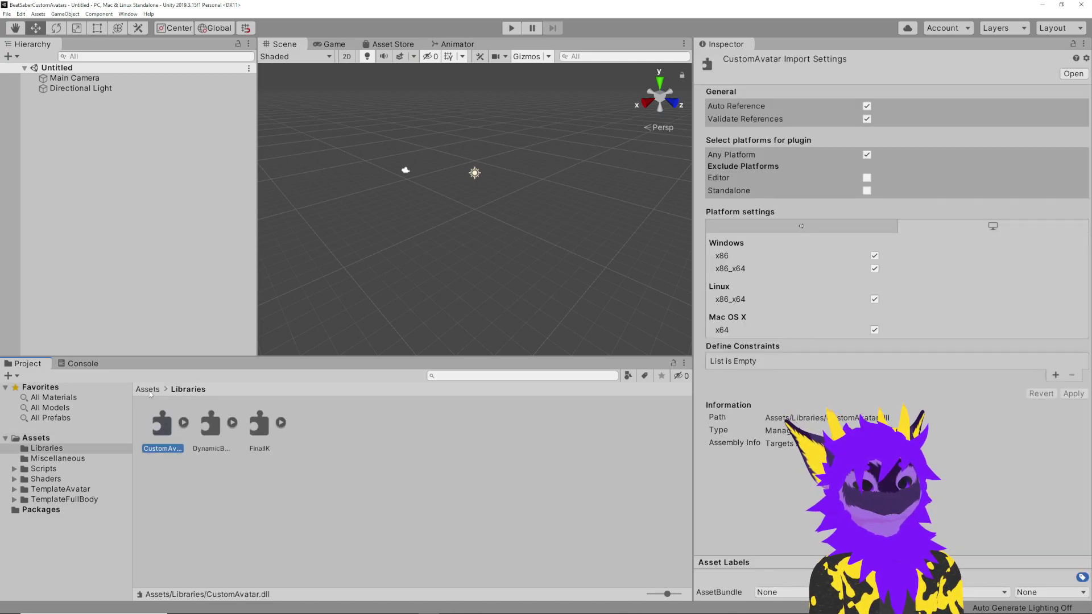
{"action": "right_click", "coordinate": [164, 430]}
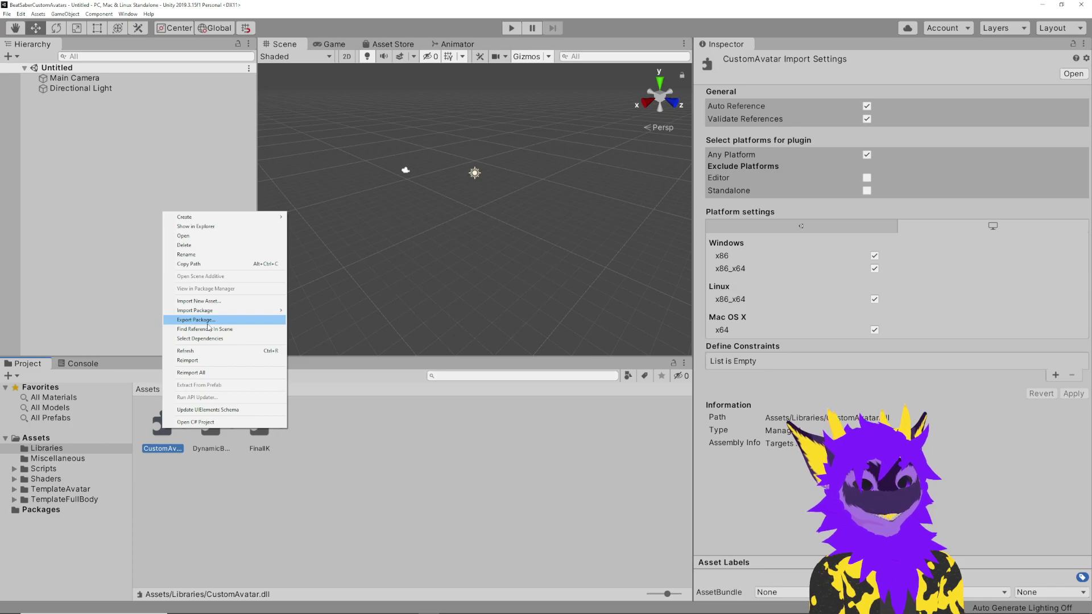
{"action": "left_click", "coordinate": [210, 360]}
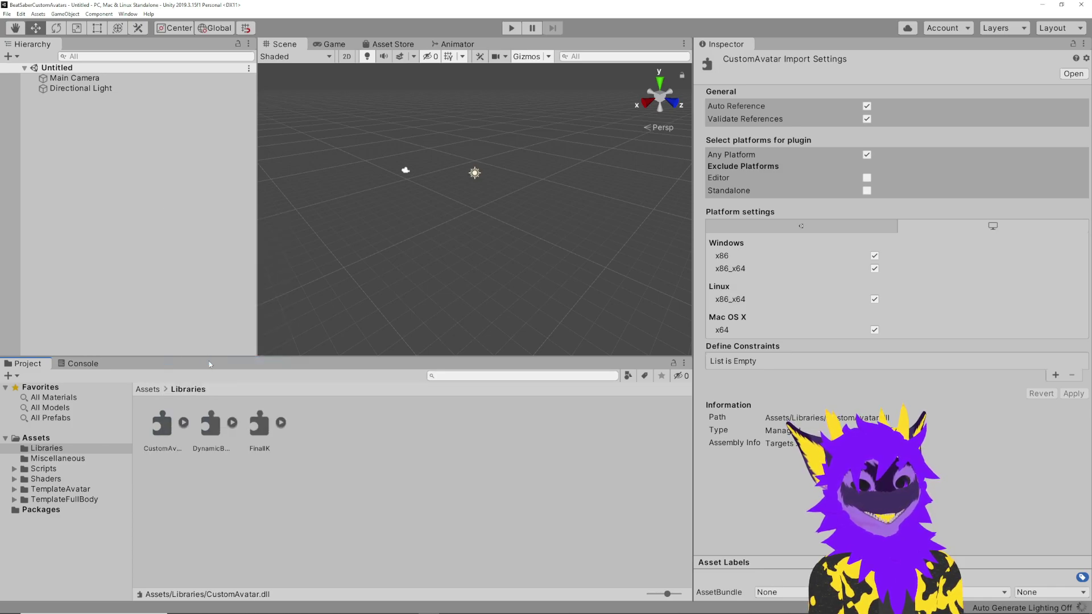
{"action": "left_click", "coordinate": [155, 413]}
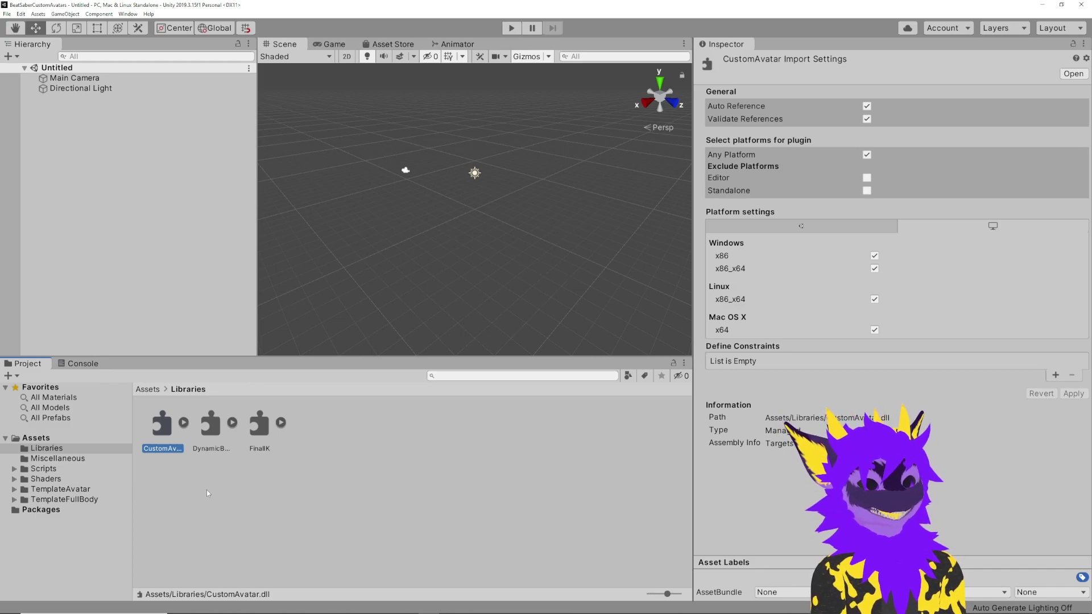
Import the full contents of Nardoragon.unitypackage from the BeatsaberTutorial folder into the Unity project.
{"action": "key", "text": "alt+Tab"}
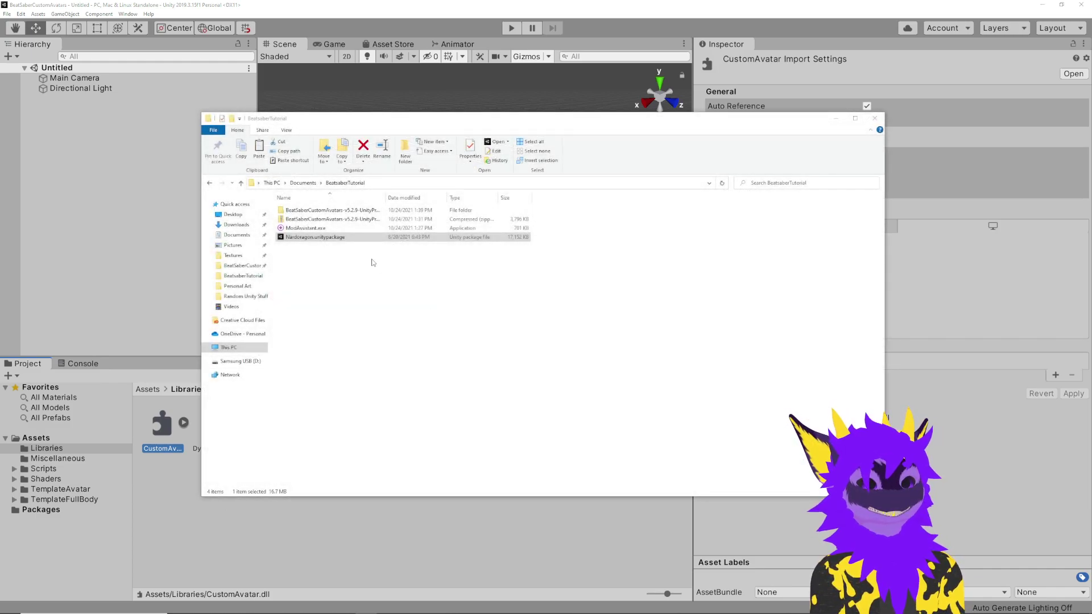
{"action": "left_click", "coordinate": [313, 237]}
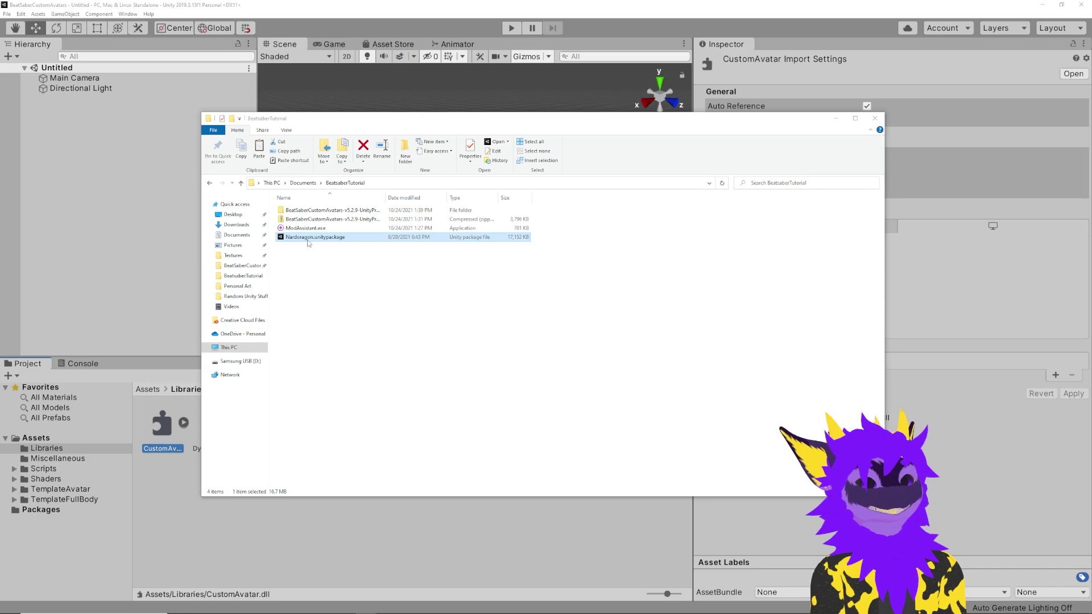
{"action": "double_click", "coordinate": [315, 237]}
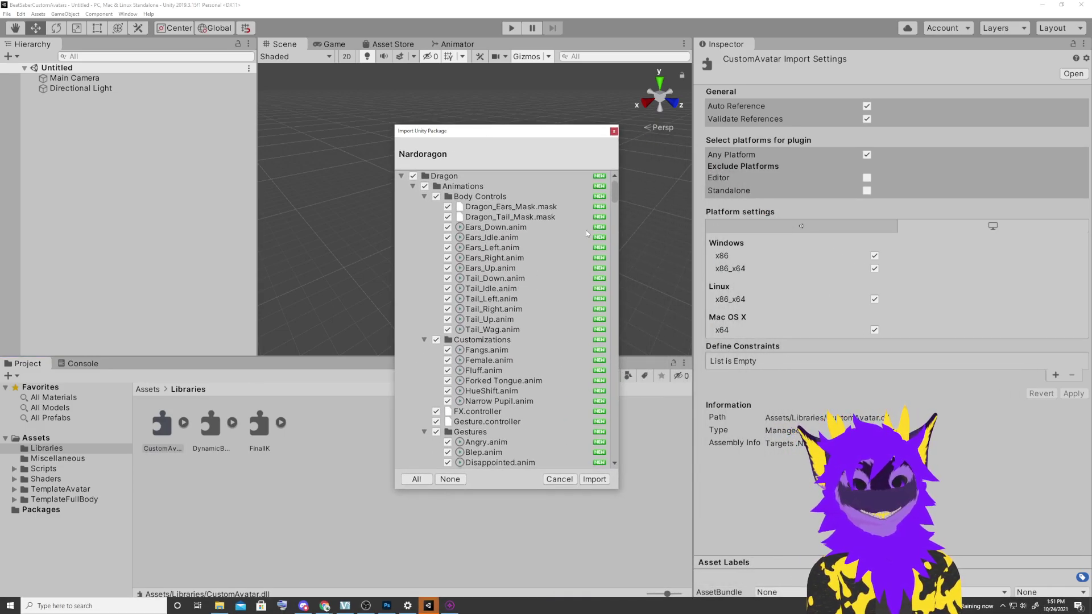
{"action": "scroll", "coordinate": [544, 356], "scroll_direction": "down", "scroll_amount": 15}
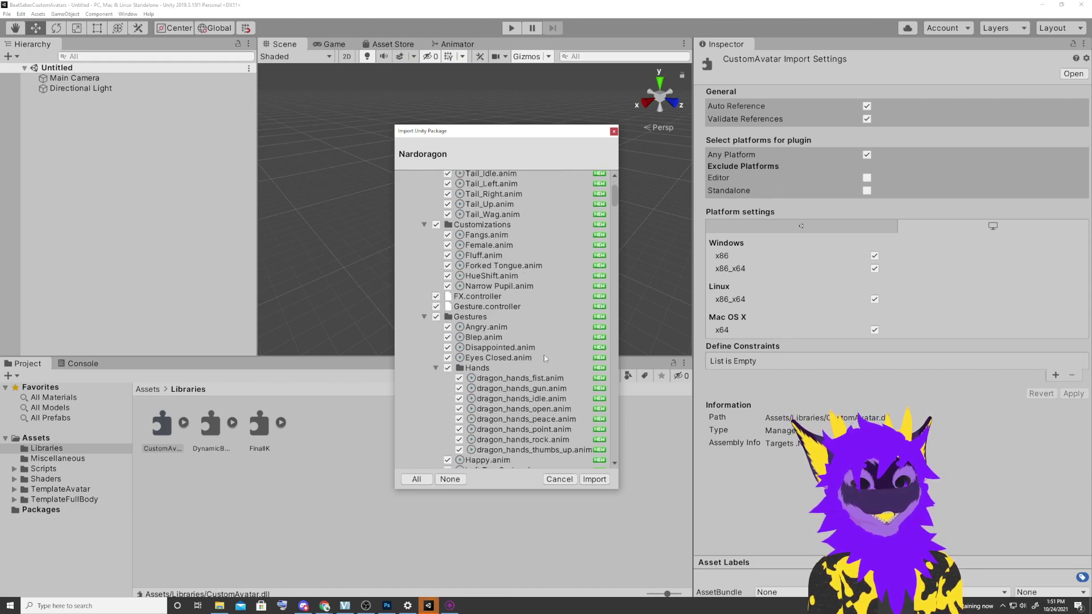
{"action": "scroll", "coordinate": [544, 352], "scroll_direction": "down", "scroll_amount": 6}
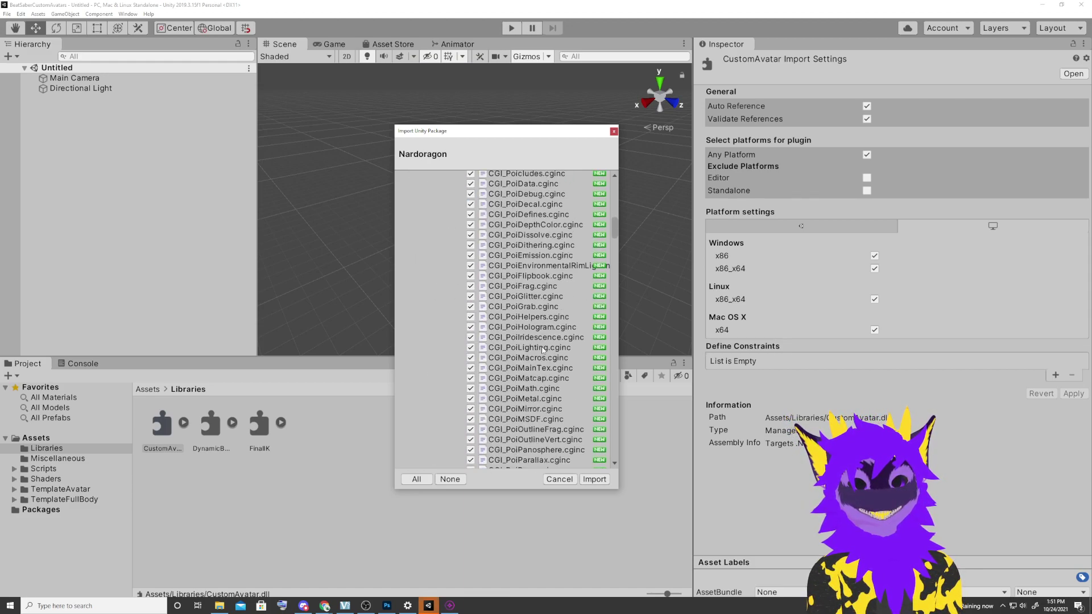
{"action": "left_click_drag", "start_coordinate": [614, 249], "coordinate": [585, 179]}
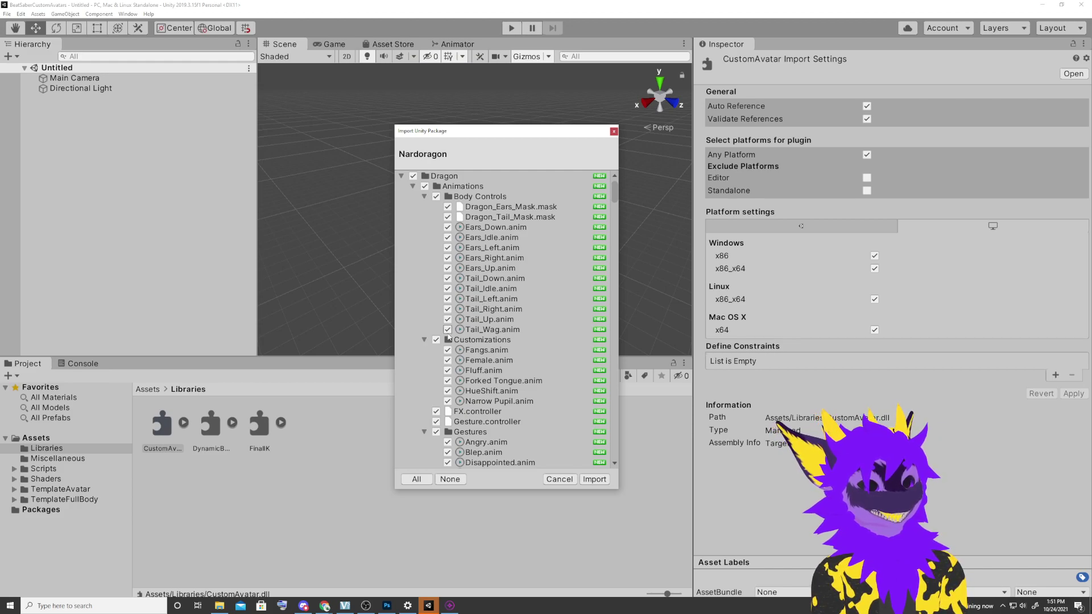
{"action": "left_click", "coordinate": [592, 480]}
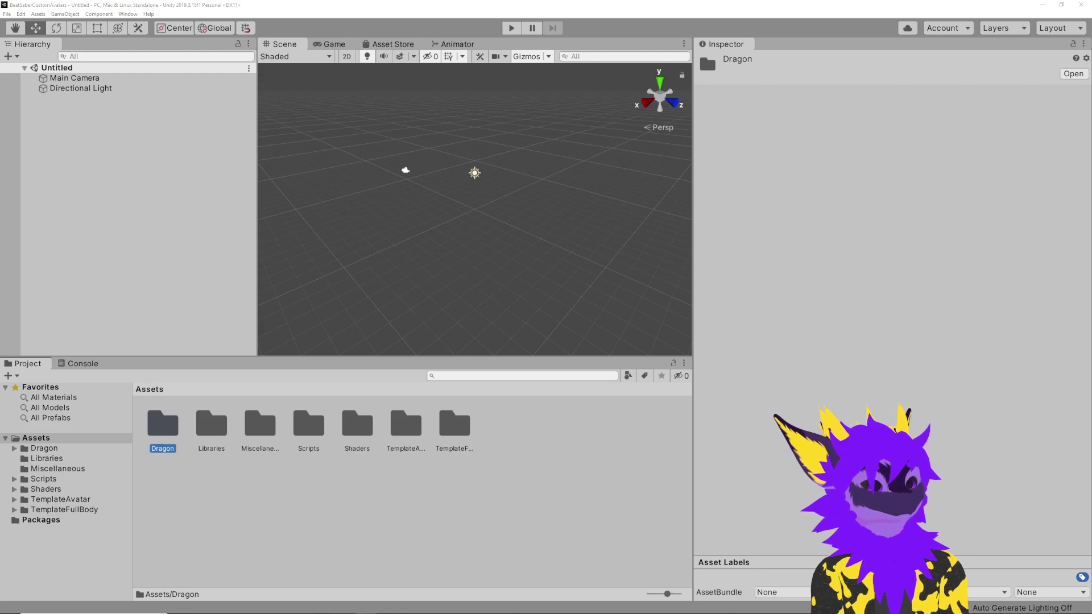
Open the Nardoragon scene from the Assets/Dragon folder and bring the avatar into close view.
{"action": "double_click", "coordinate": [163, 423]}
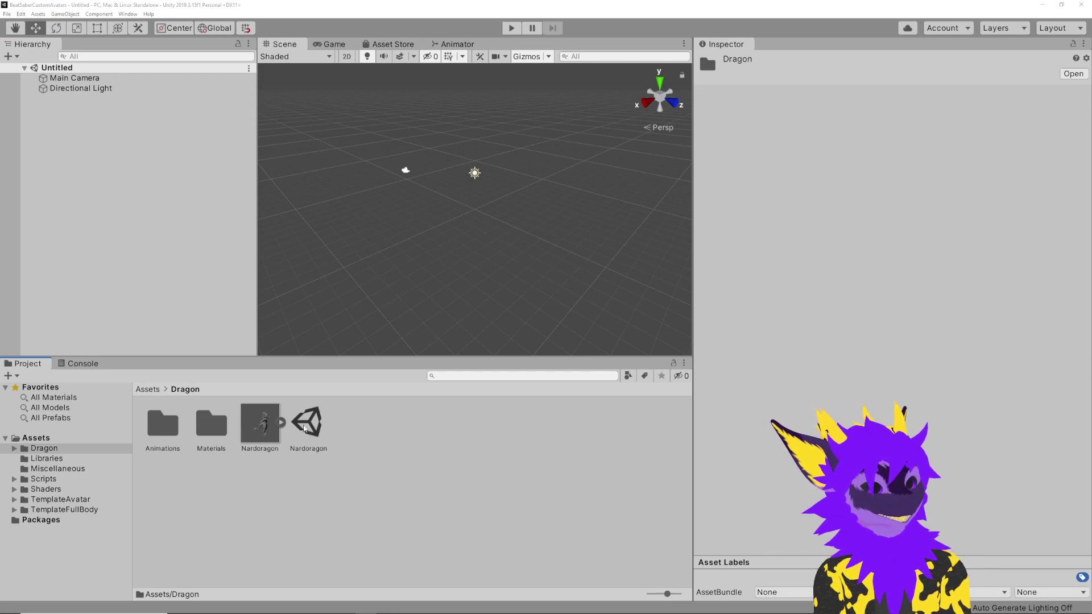
{"action": "double_click", "coordinate": [307, 430]}
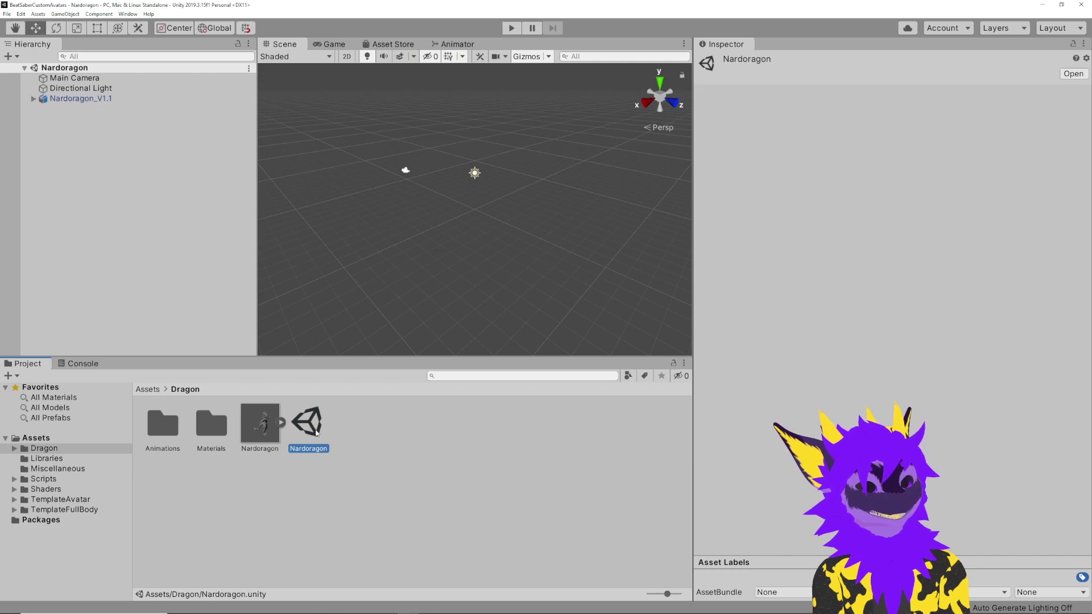
{"action": "left_click_drag", "start_coordinate": [447, 180], "coordinate": [473, 134], "text": "alt"}
{"action": "scroll", "coordinate": [471, 139], "scroll_direction": "up", "scroll_amount": 5}
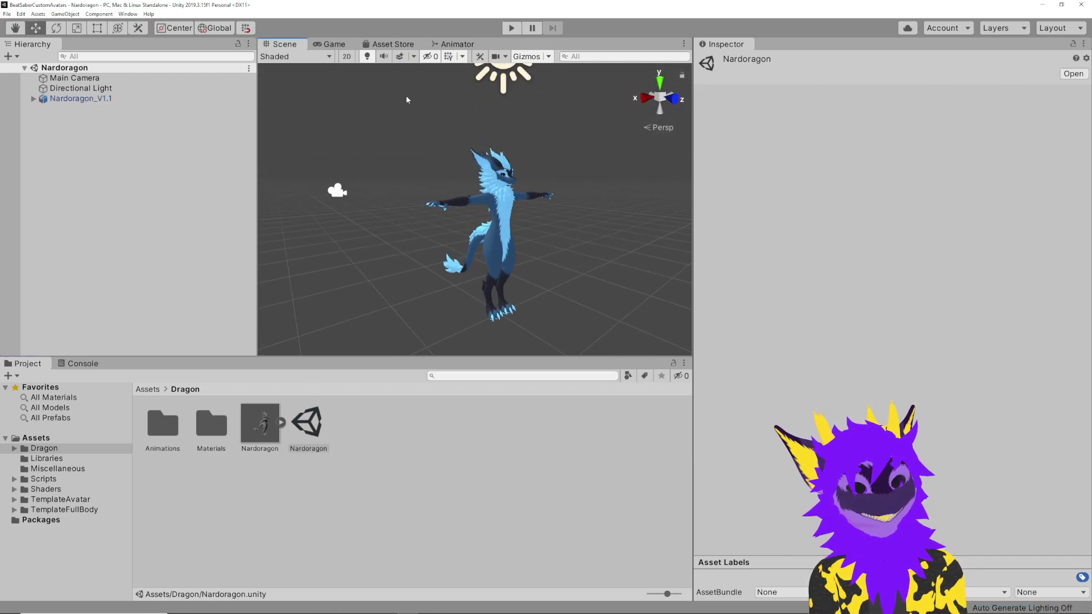
Enable the Antlers, Custom Hair, Glasses, Hoodie and Shorts objects under Nardoragon_V1.1.
{"action": "left_click", "coordinate": [33, 99]}
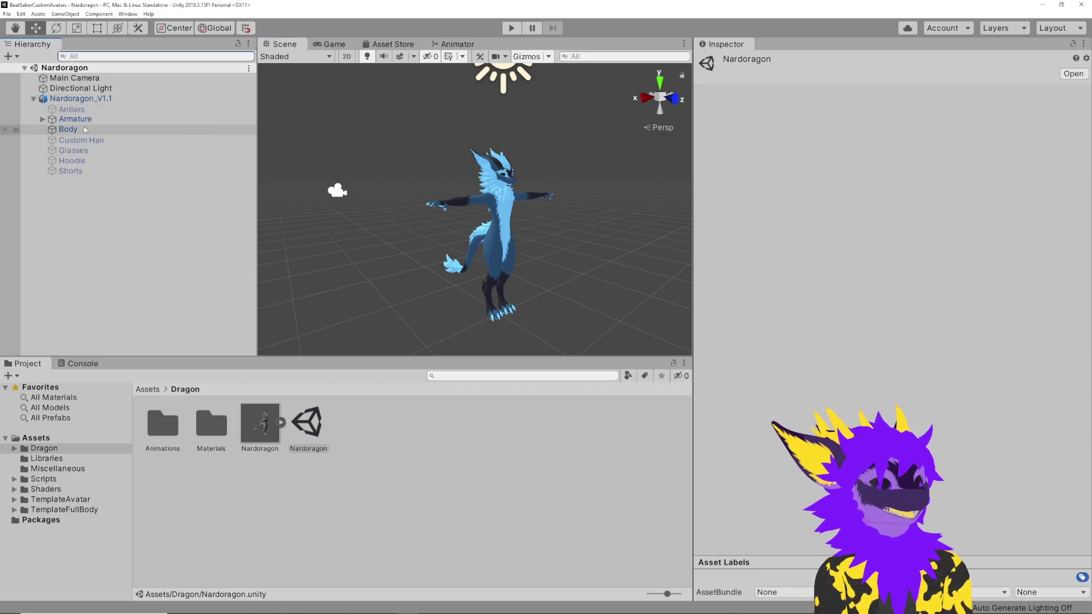
{"action": "left_click", "coordinate": [71, 109]}
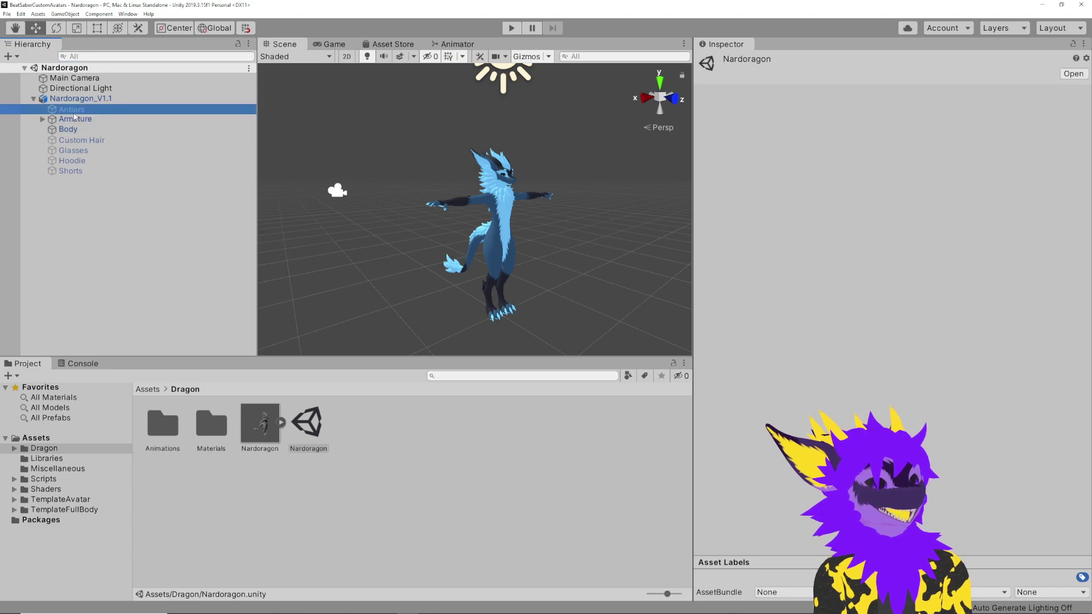
{"action": "key", "text": "Down"}
{"action": "key", "text": "Down"}
{"action": "key", "text": "Down"}
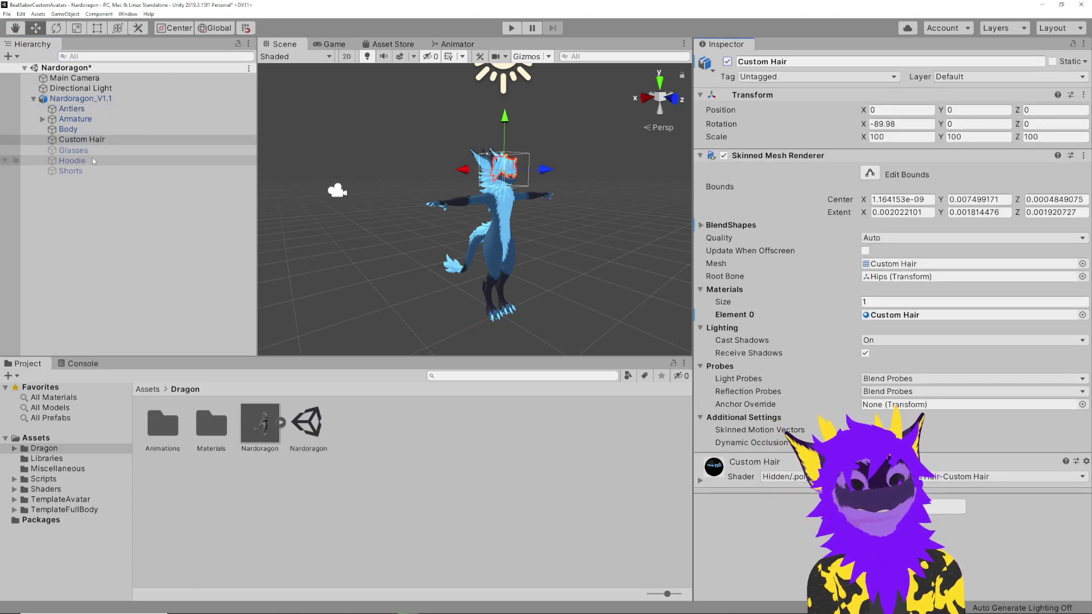
{"action": "key", "text": "Down"}
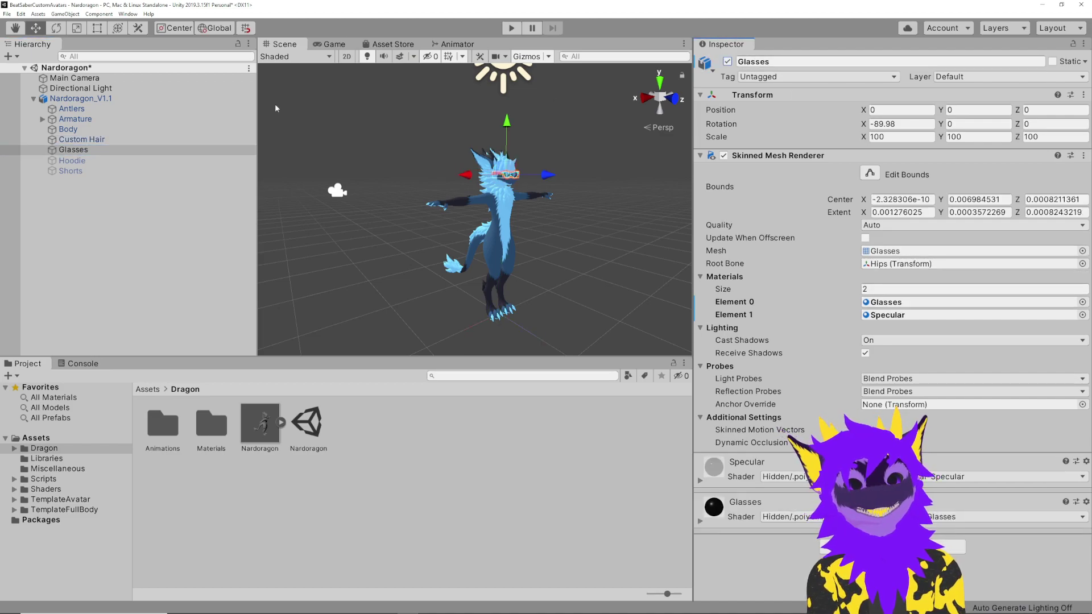
{"action": "key", "text": "Down"}
{"action": "left_click", "coordinate": [728, 61]}
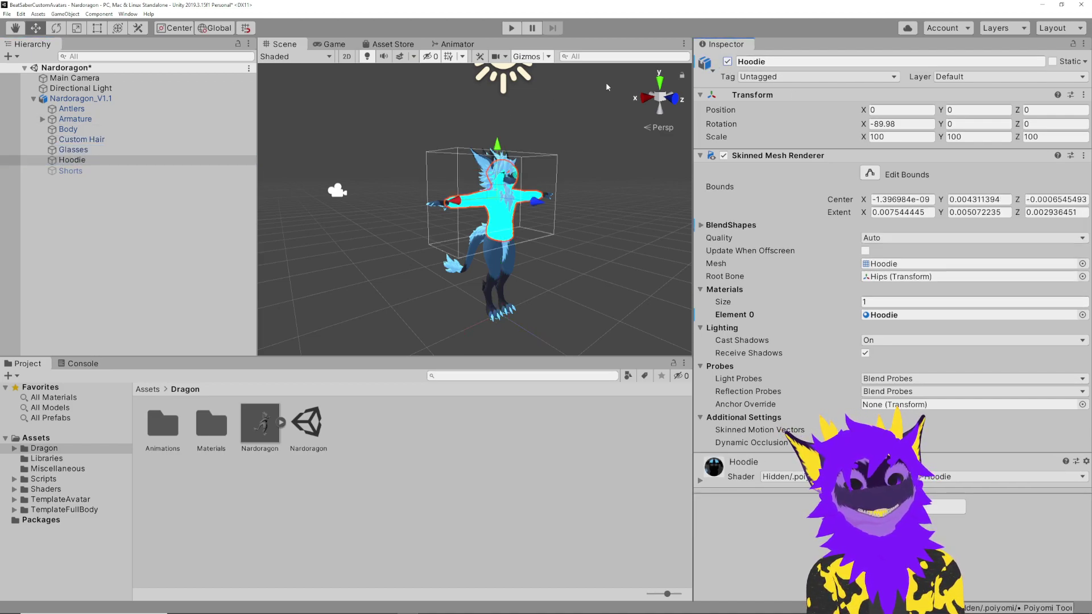
{"action": "key", "text": "Down"}
{"action": "left_click", "coordinate": [727, 62]}
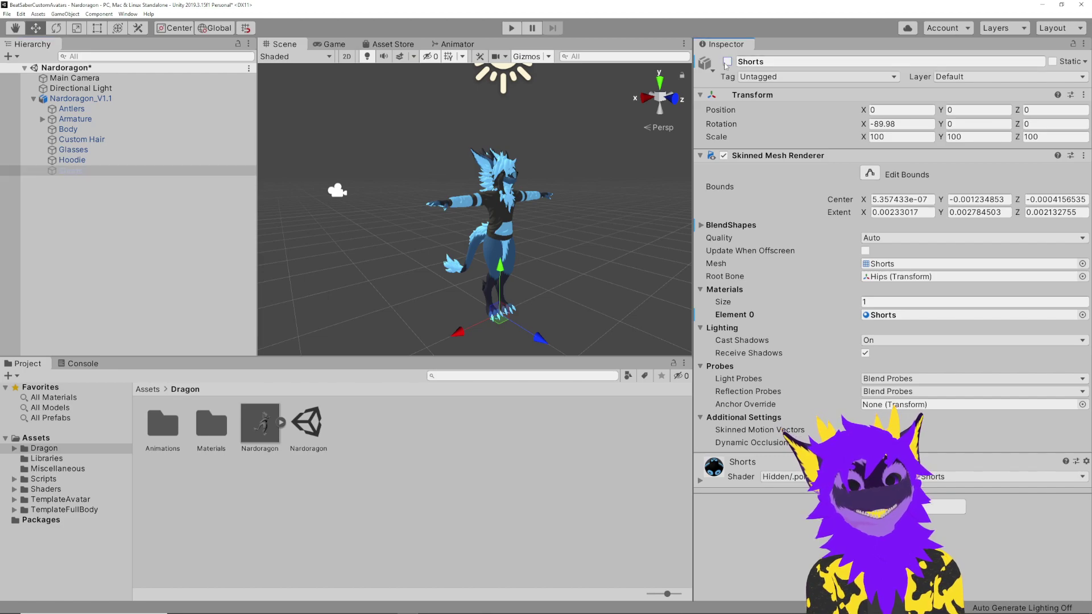
{"action": "left_click_drag", "start_coordinate": [500, 182], "coordinate": [478, 188], "text": "alt"}
{"action": "scroll", "coordinate": [478, 188], "scroll_direction": "up", "scroll_amount": 5}
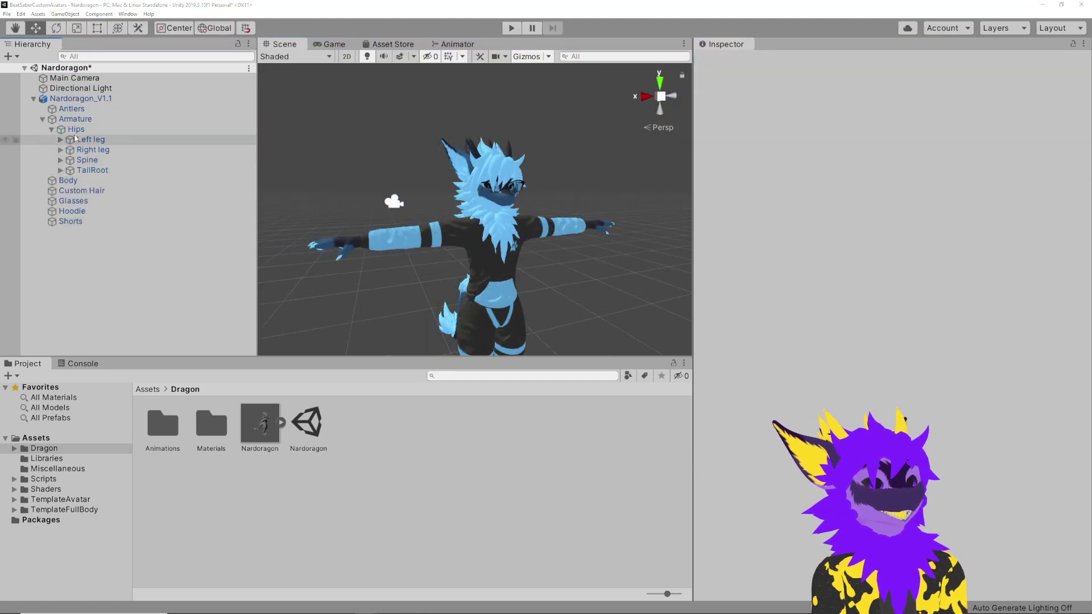
Remove both missing script components from the Nardoragon_V1.1 root object.
{"action": "left_click", "coordinate": [105, 99]}
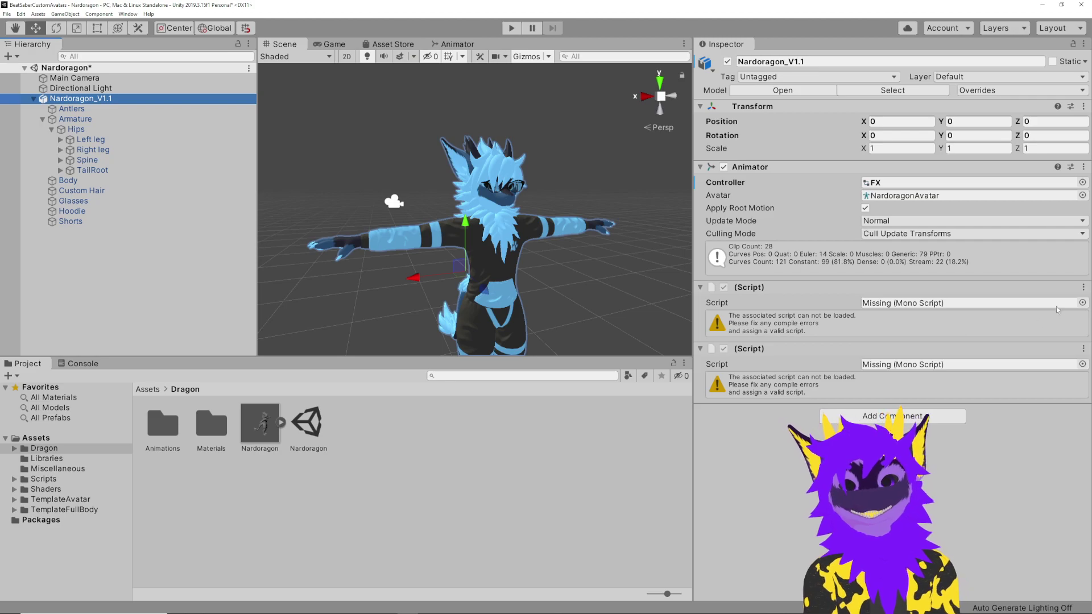
{"action": "left_click", "coordinate": [1084, 288]}
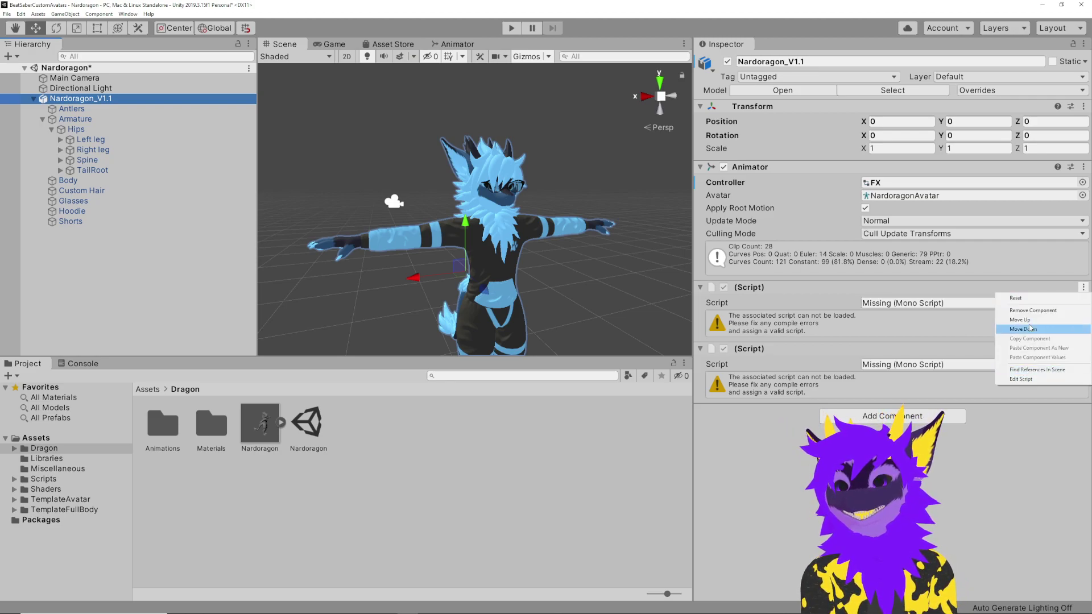
{"action": "left_click", "coordinate": [1065, 310]}
{"action": "left_click", "coordinate": [1084, 288]}
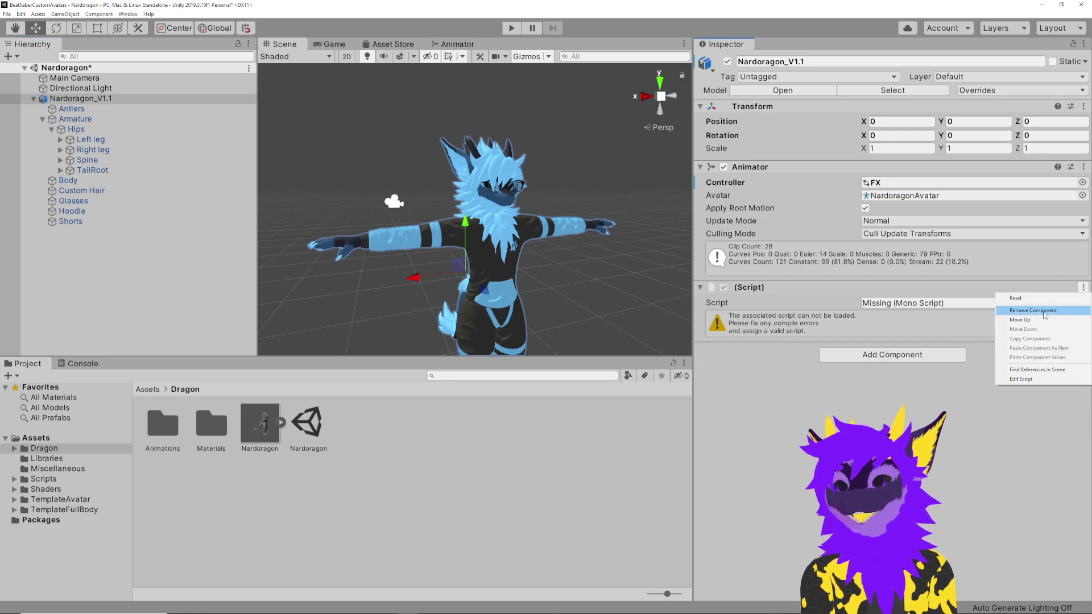
{"action": "left_click", "coordinate": [1065, 310]}
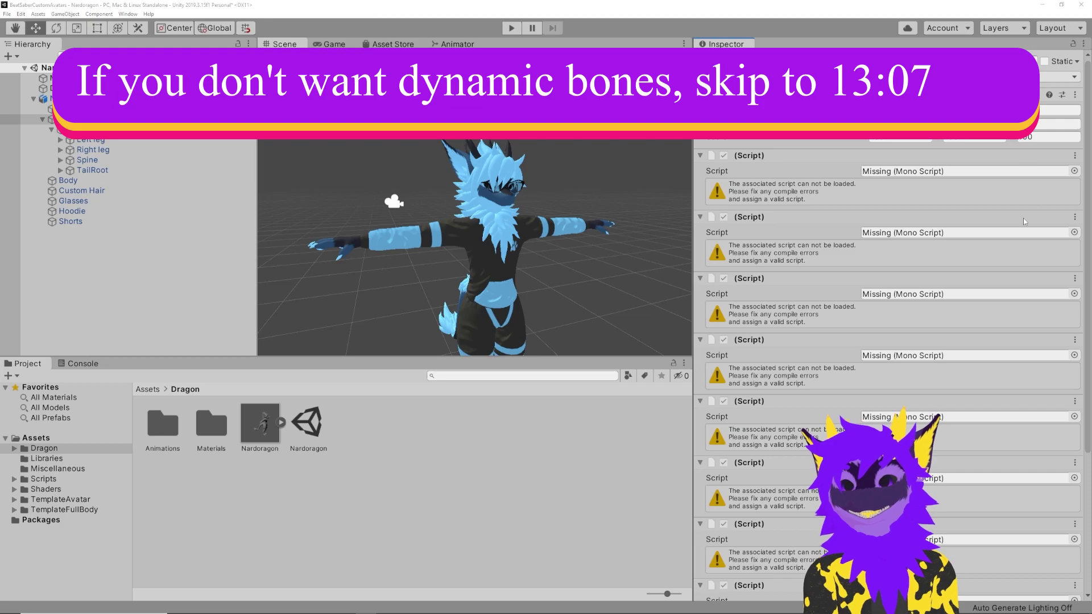
Remove all missing script components from the avatar's Armature object.
{"action": "left_click", "coordinate": [1075, 155]}
{"action": "left_click", "coordinate": [1058, 178]}
{"action": "left_click", "coordinate": [1075, 156]}
{"action": "left_click", "coordinate": [1069, 178]}
{"action": "left_click", "coordinate": [1074, 156]}
{"action": "left_click", "coordinate": [1058, 178]}
{"action": "left_click", "coordinate": [1074, 155]}
{"action": "left_click", "coordinate": [1070, 179]}
{"action": "left_click", "coordinate": [1083, 155]}
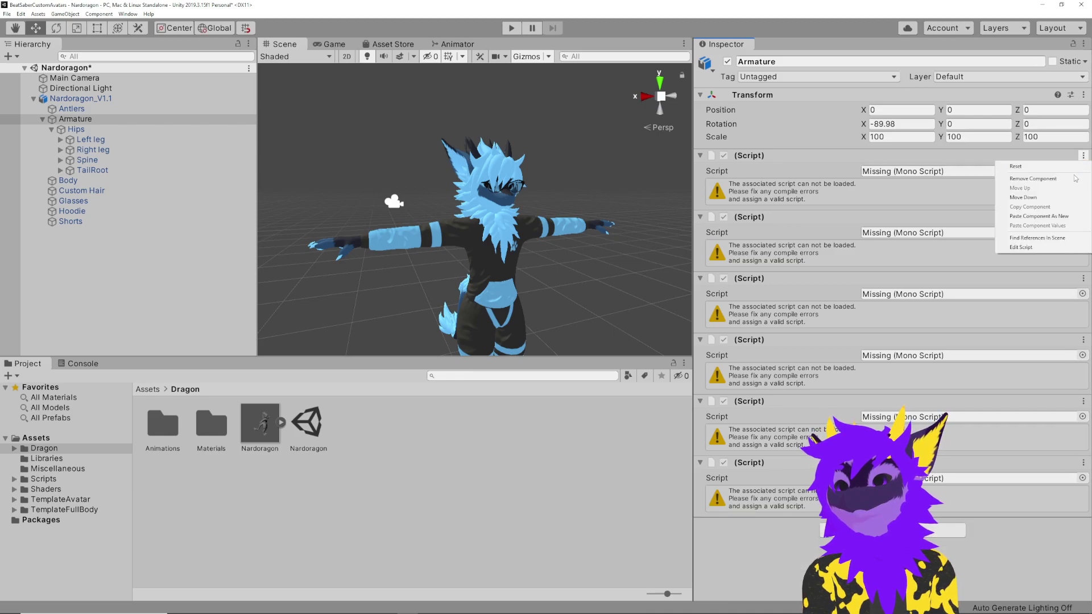
{"action": "left_click", "coordinate": [1070, 179]}
{"action": "left_click", "coordinate": [1084, 155]}
{"action": "left_click", "coordinate": [1024, 178]}
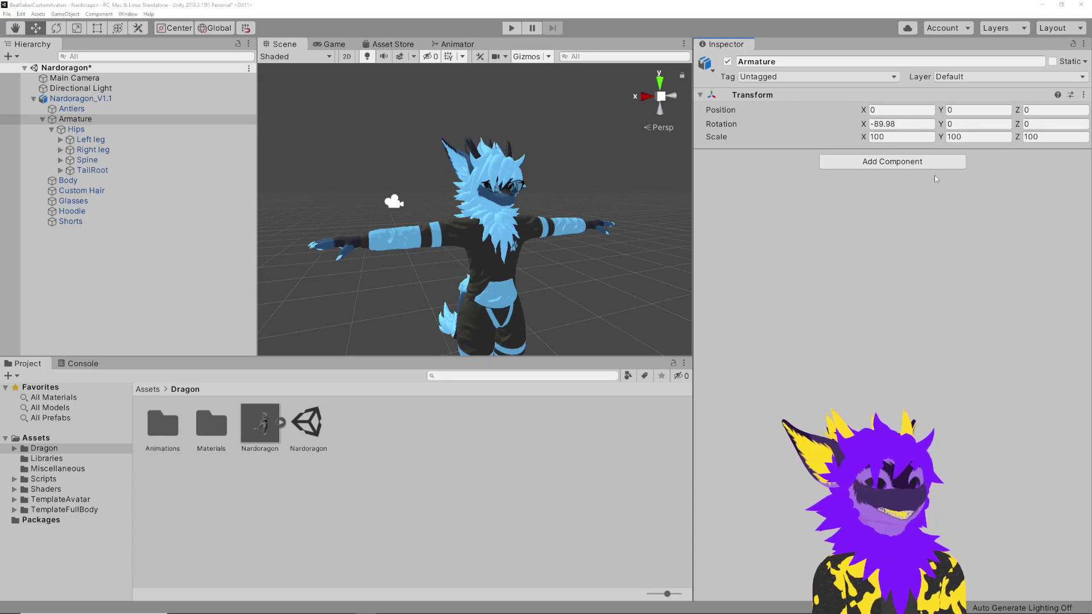
Add a Dynamic Bone component to the Armature object with damping 0.309, elasticity 0.504 and stiffness 0.216.
{"action": "left_click", "coordinate": [931, 162]}
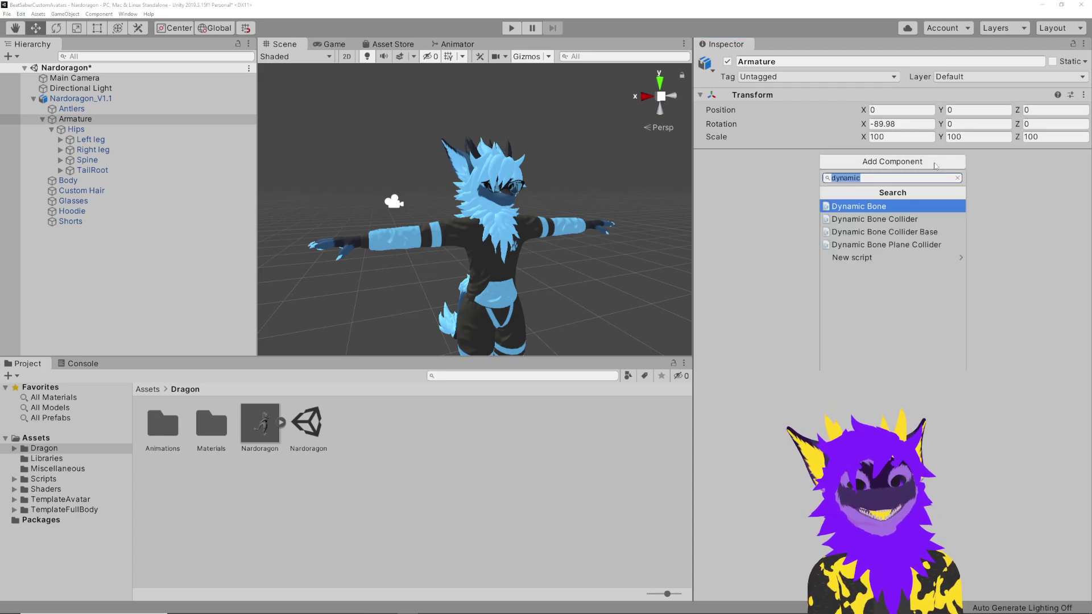
{"action": "left_click", "coordinate": [891, 208]}
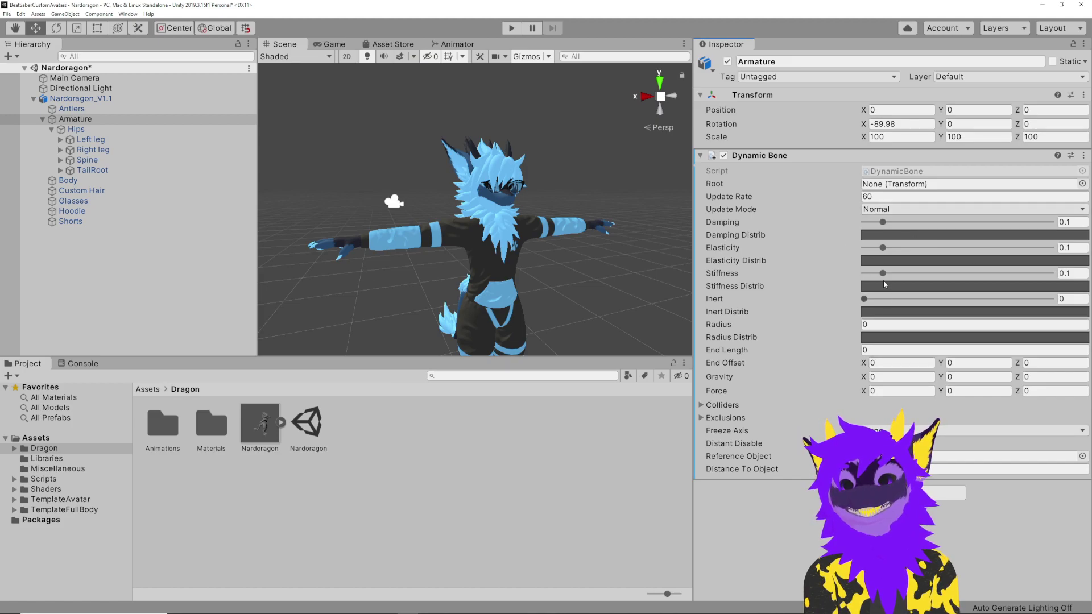
{"action": "left_click", "coordinate": [862, 196]}
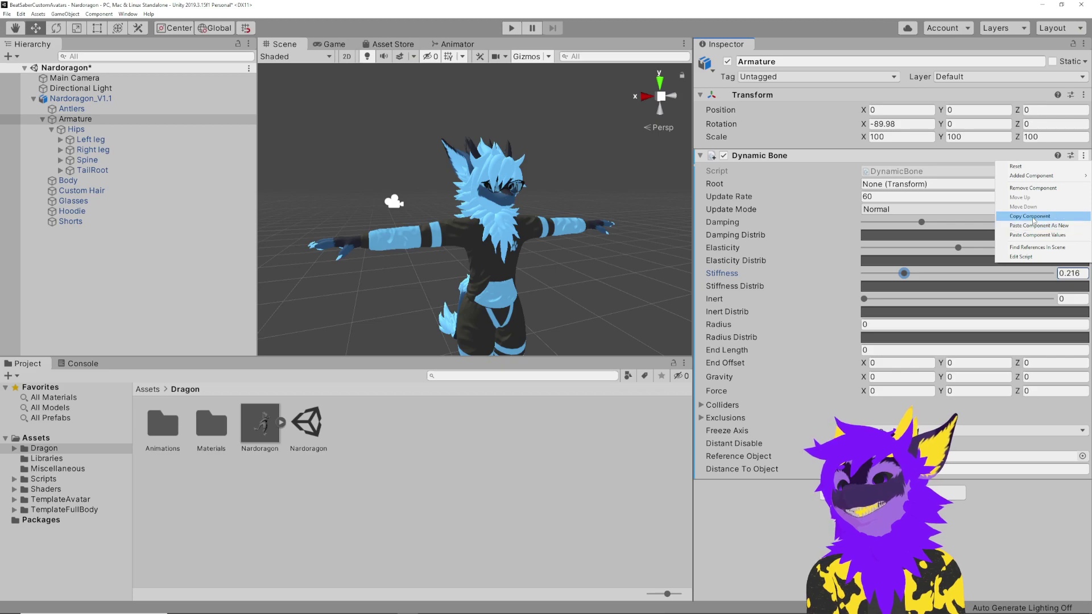
Copy Armature's Dynamic Bone component, paste it as a new component on the same object, and review the duplicate's settings.
{"action": "left_click", "coordinate": [1032, 216]}
{"action": "left_click", "coordinate": [1084, 155]}
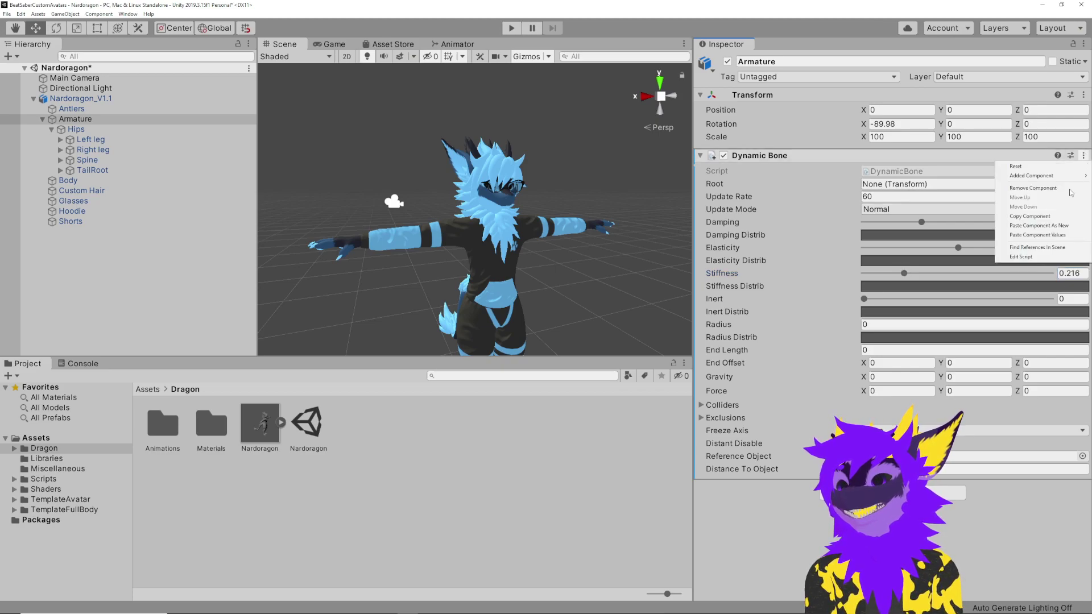
{"action": "left_click", "coordinate": [1055, 226]}
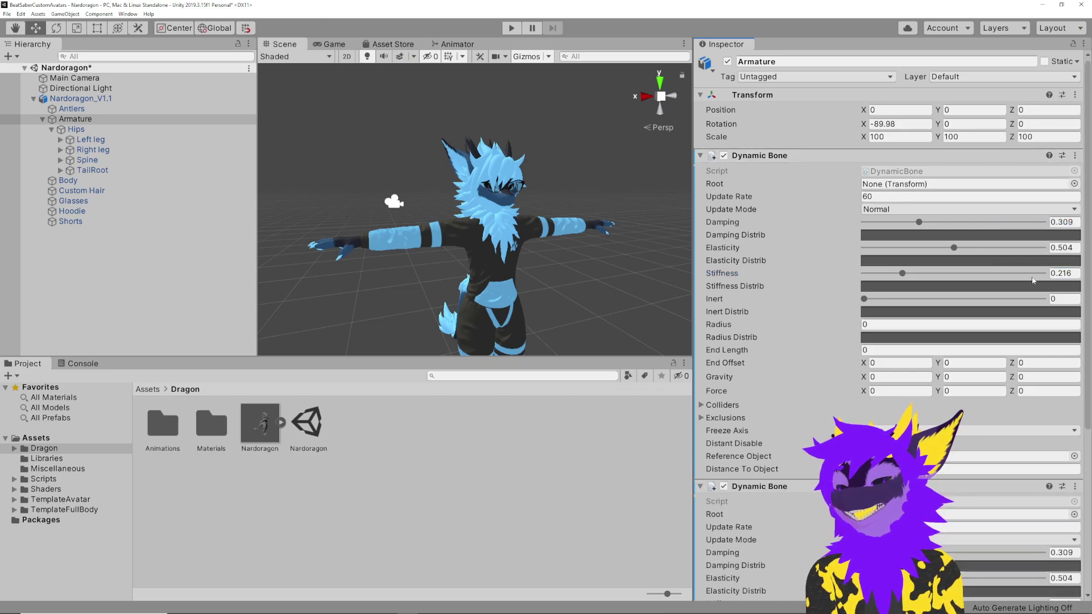
{"action": "scroll", "coordinate": [1058, 284], "scroll_direction": "down", "scroll_amount": 5}
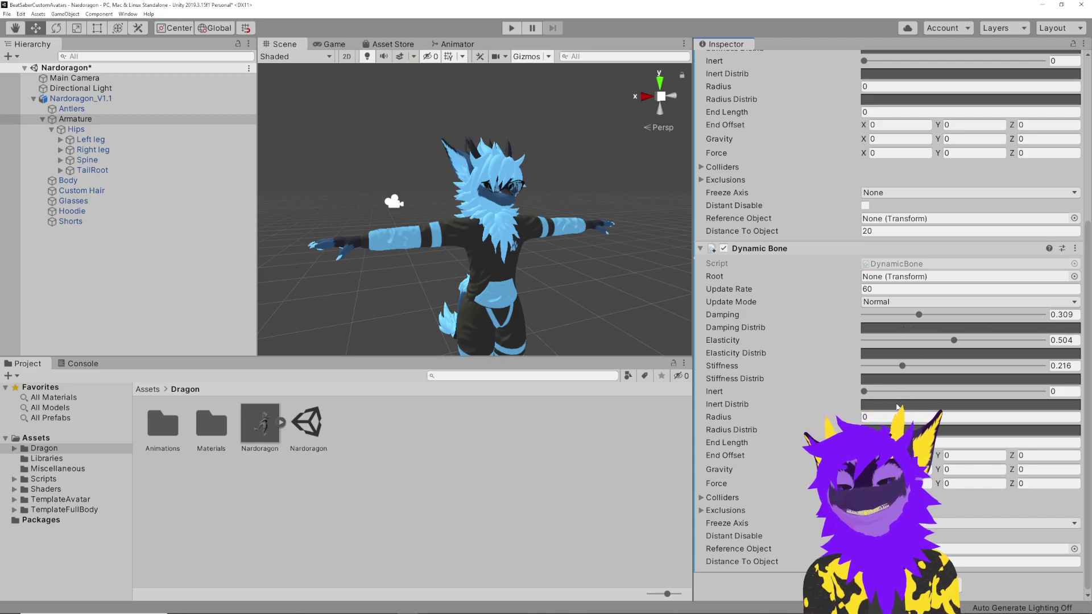
{"action": "left_click", "coordinate": [865, 417]}
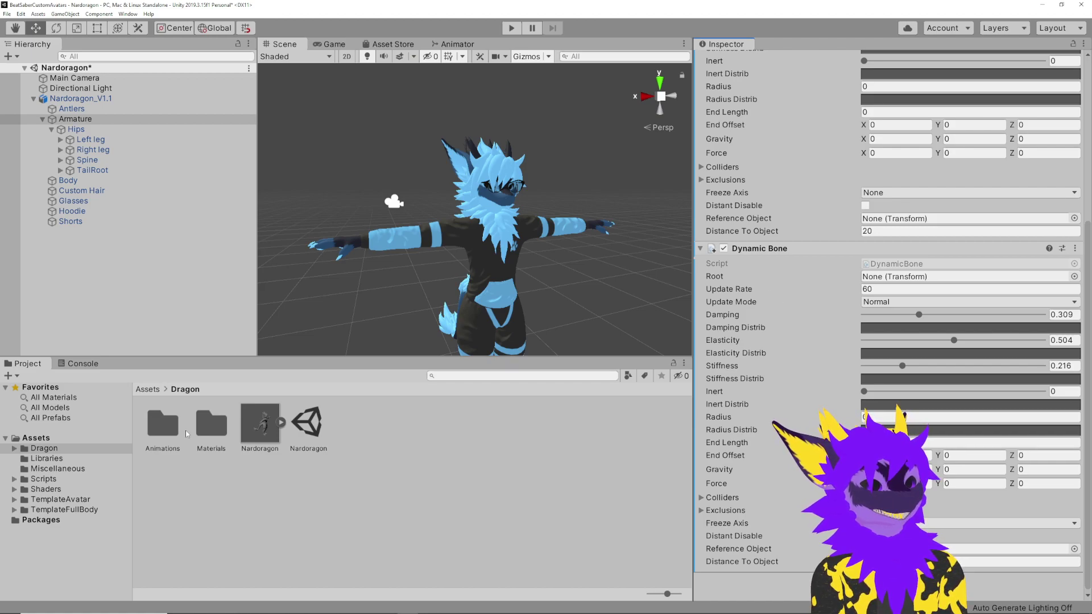
{"action": "scroll", "coordinate": [887, 228], "scroll_direction": "up", "scroll_amount": 5}
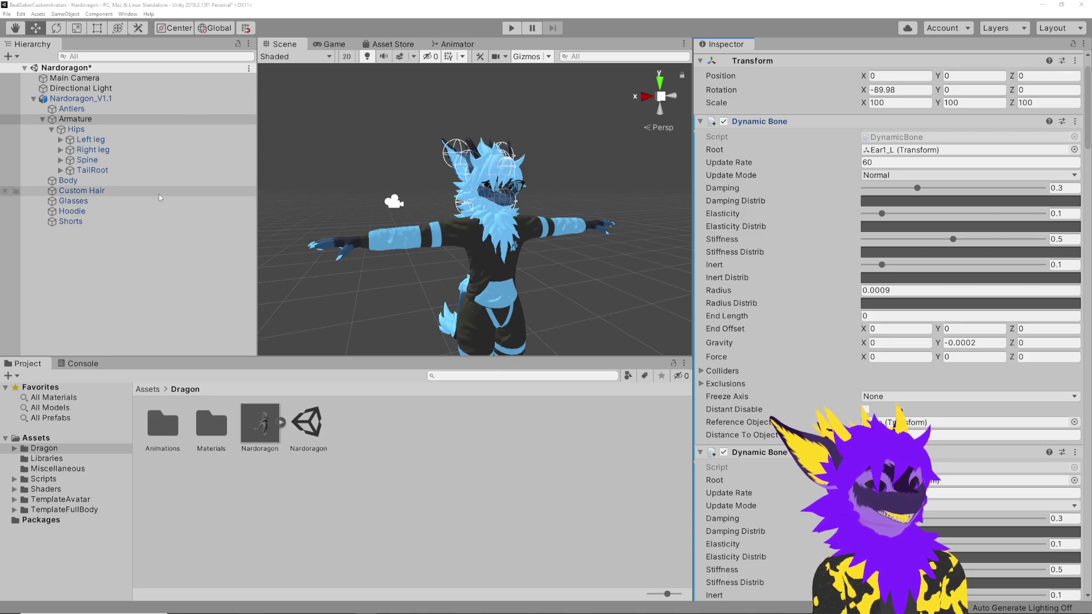
Replace the missing script on the Left wrist bone, under Chest and Left shoulder, with a Dynamic Bone Collider component.
{"action": "left_click", "coordinate": [61, 160]}
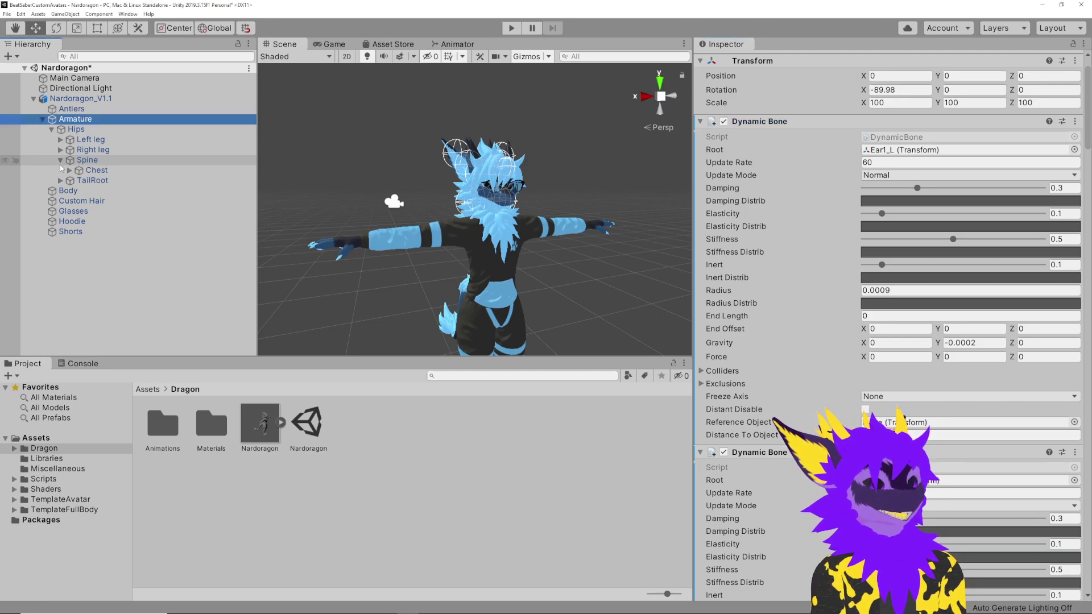
{"action": "left_click", "coordinate": [71, 171]}
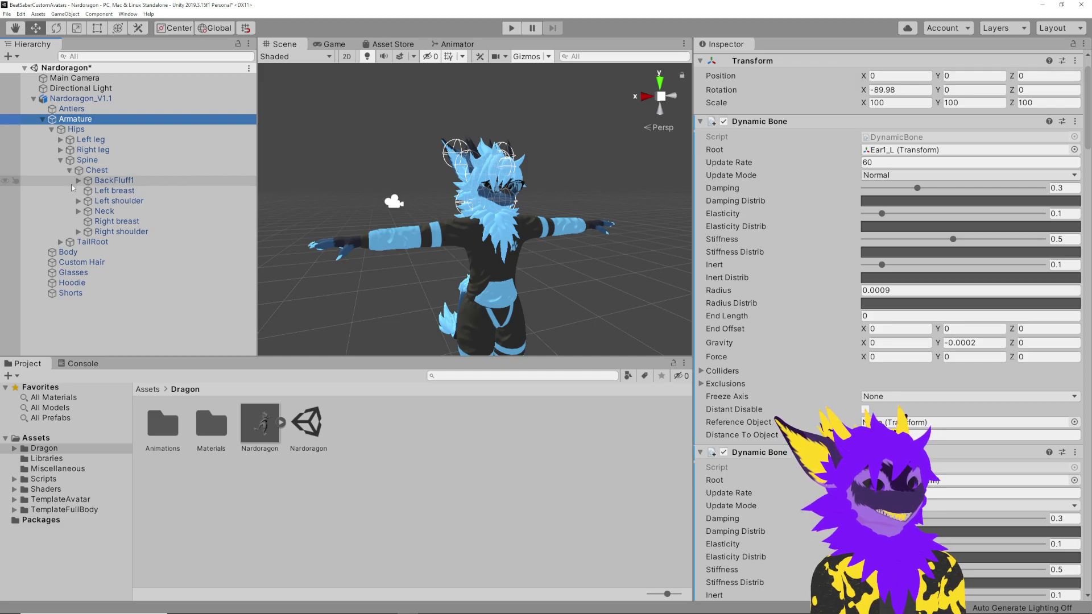
{"action": "left_click", "coordinate": [79, 202]}
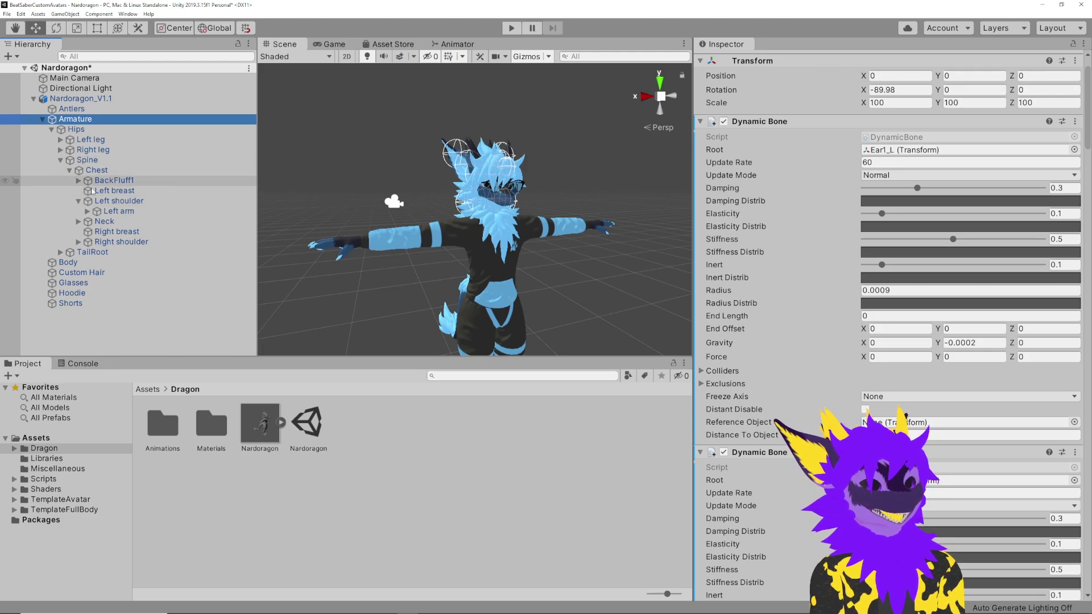
{"action": "left_click", "coordinate": [88, 211]}
{"action": "left_click", "coordinate": [96, 221]}
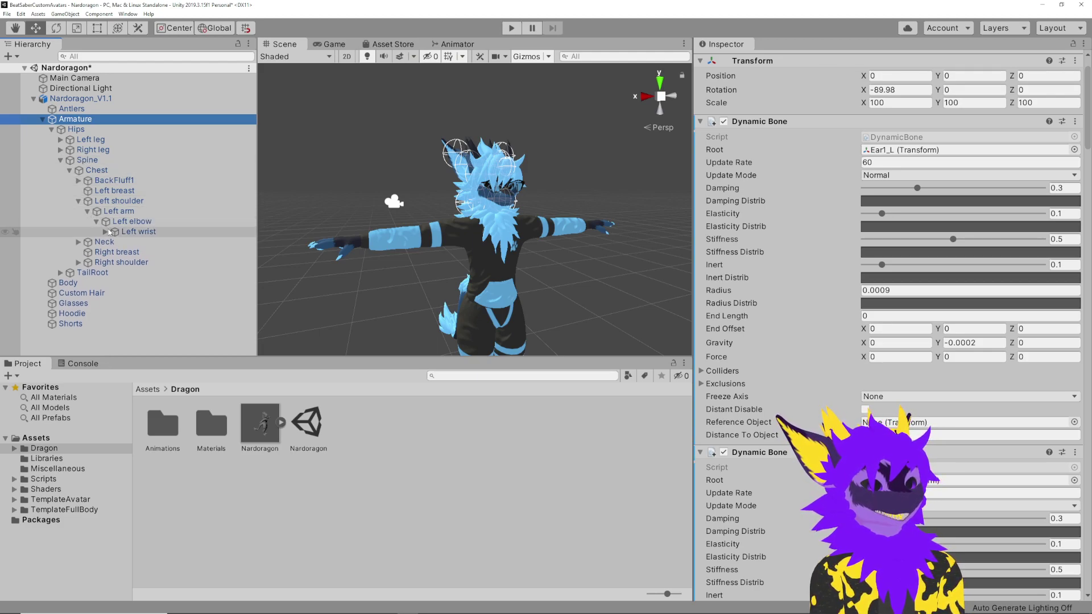
{"action": "left_click", "coordinate": [116, 233]}
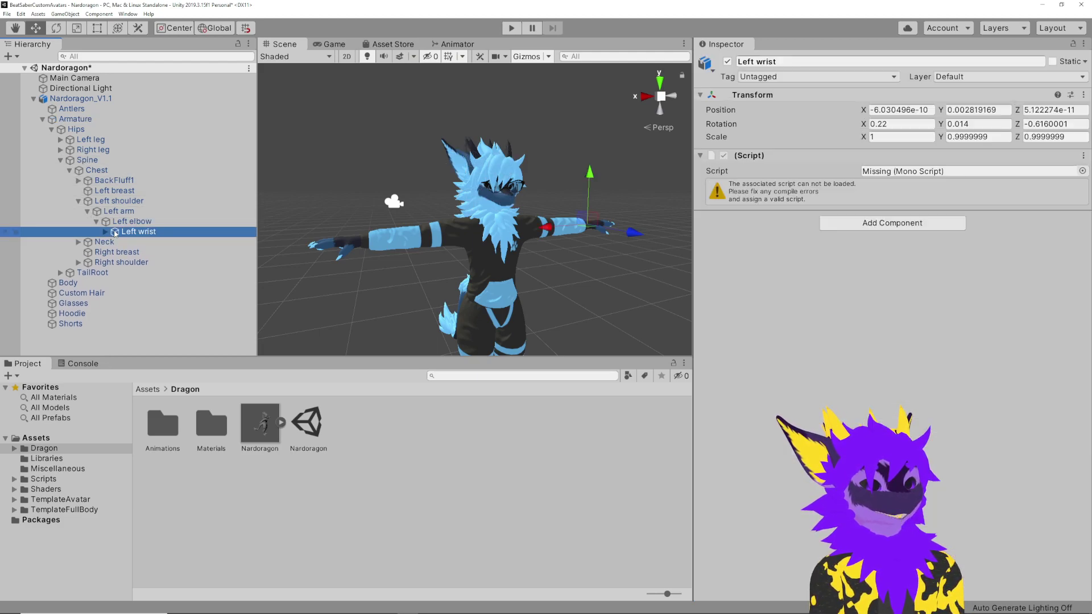
{"action": "left_click", "coordinate": [1084, 156]}
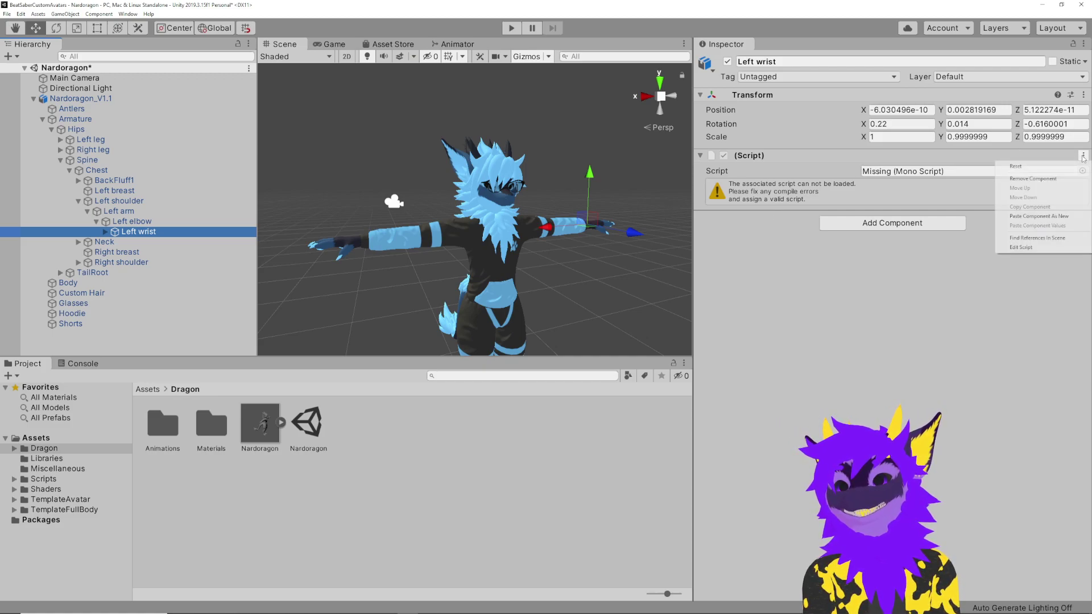
{"action": "left_click", "coordinate": [1037, 179]}
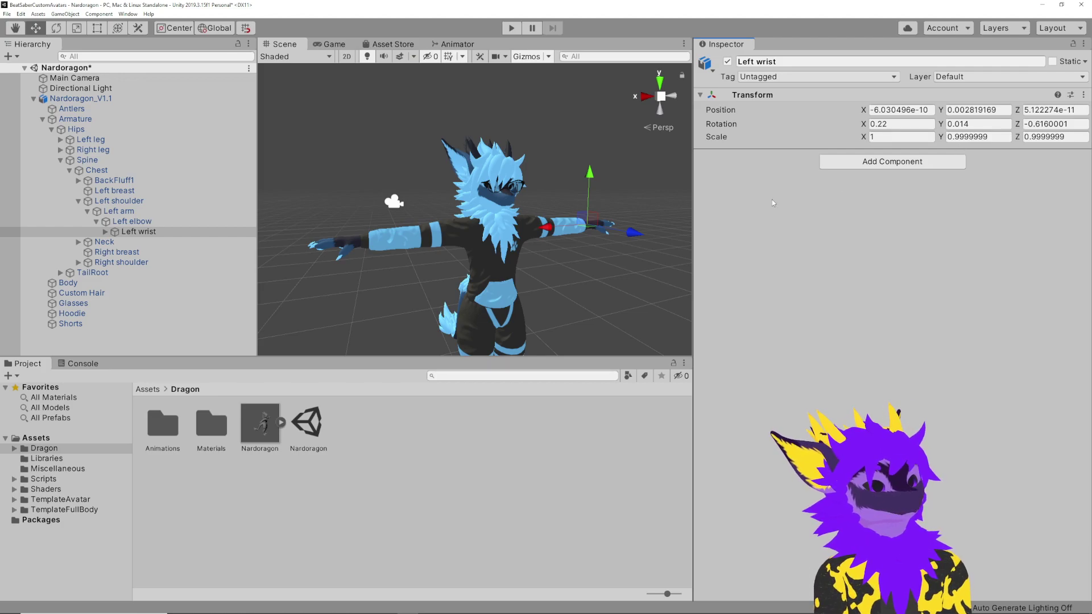
{"action": "left_click", "coordinate": [857, 163]}
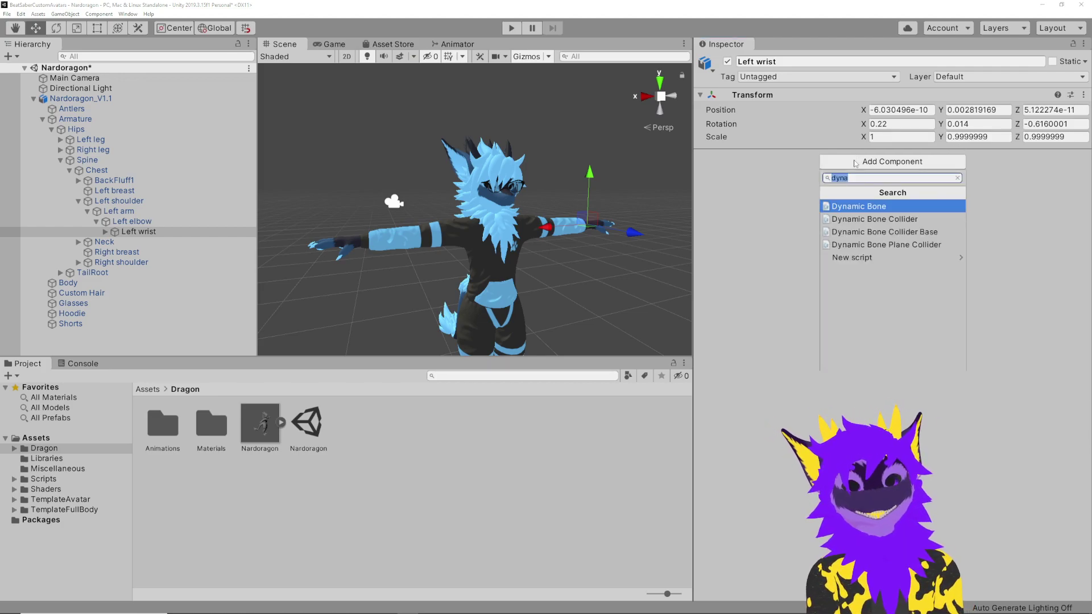
{"action": "left_click", "coordinate": [885, 221]}
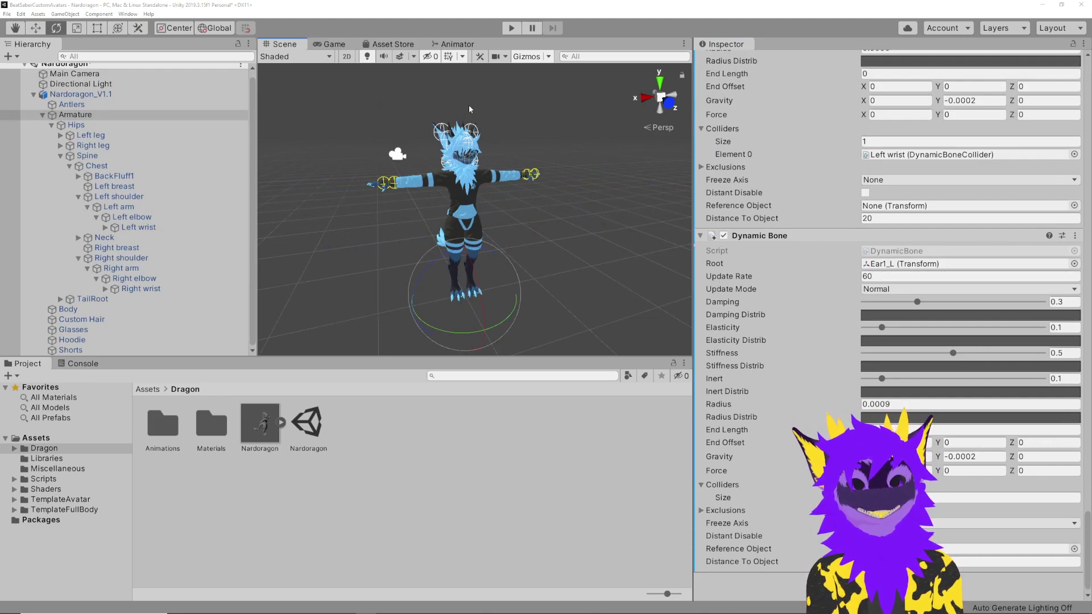
Run the scene in play mode and rotate Nardoragon_V1.1 in the scene view to test its dynamic bones.
{"action": "left_click", "coordinate": [513, 29]}
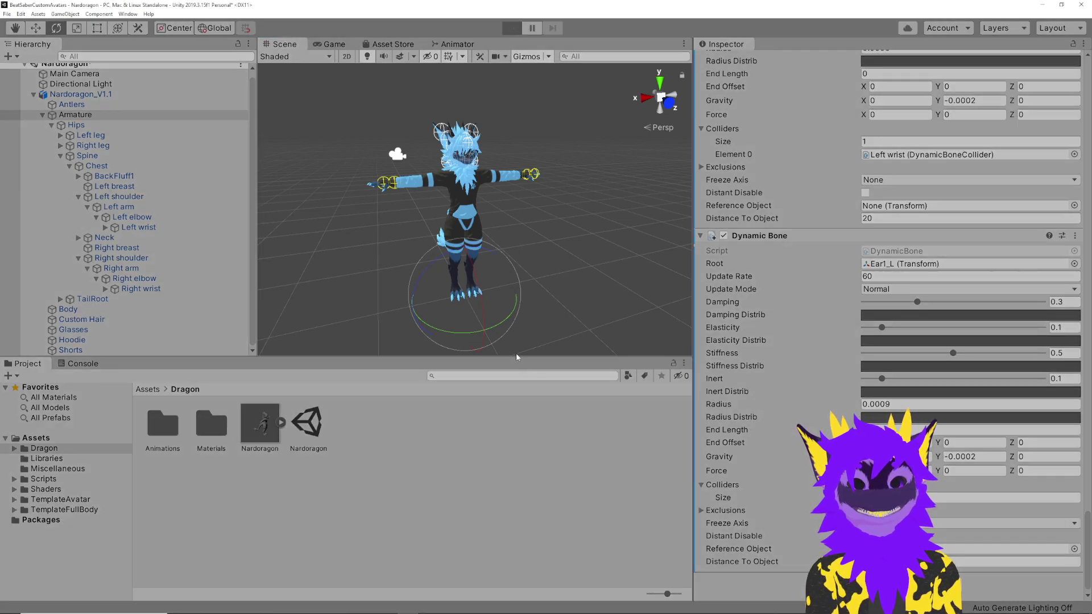
{"action": "left_click", "coordinate": [108, 94]}
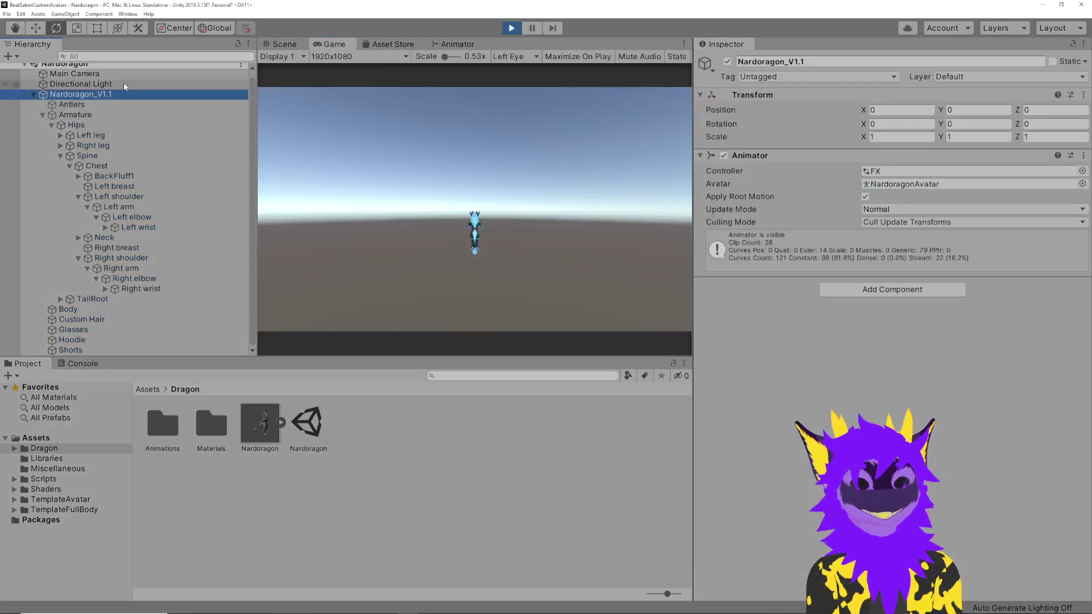
{"action": "left_click", "coordinate": [286, 43]}
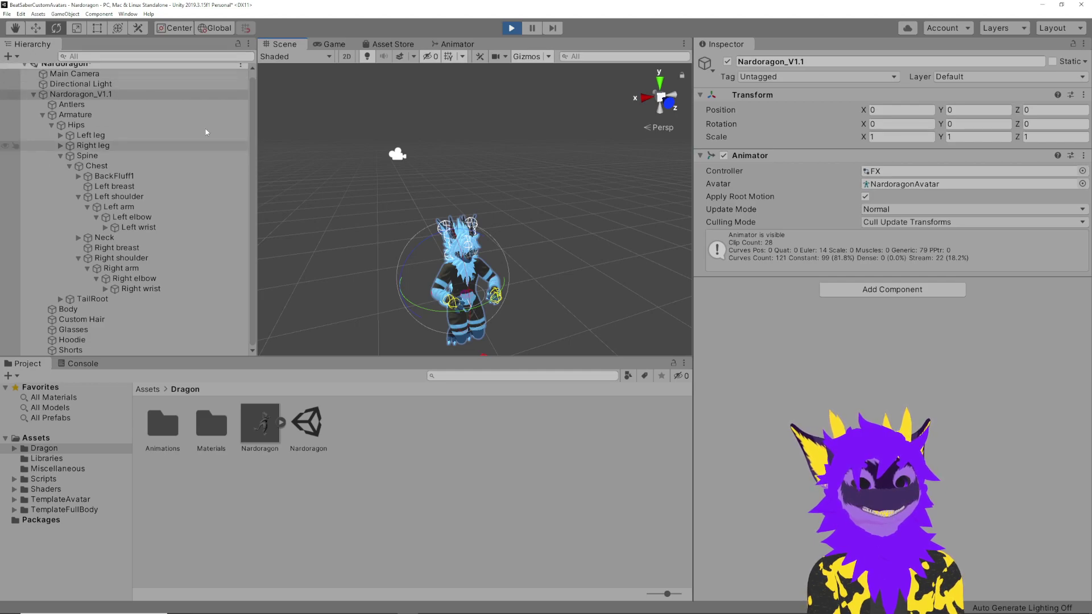
{"action": "left_click_drag", "start_coordinate": [446, 188], "coordinate": [444, 217], "text": "alt"}
{"action": "key", "text": "f"}
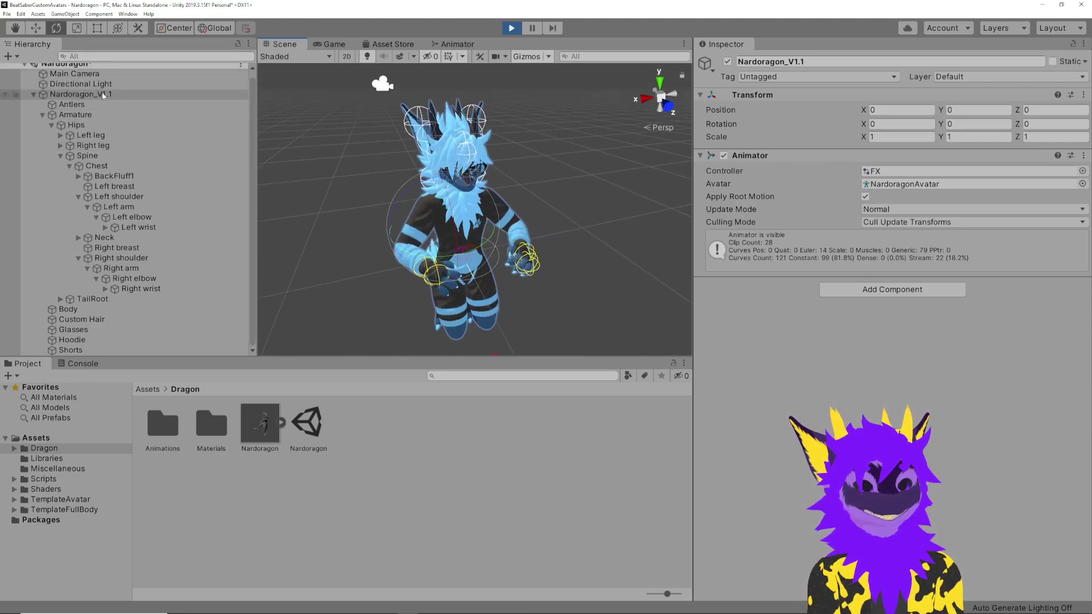
{"action": "left_click_drag", "start_coordinate": [405, 255], "coordinate": [386, 282]}
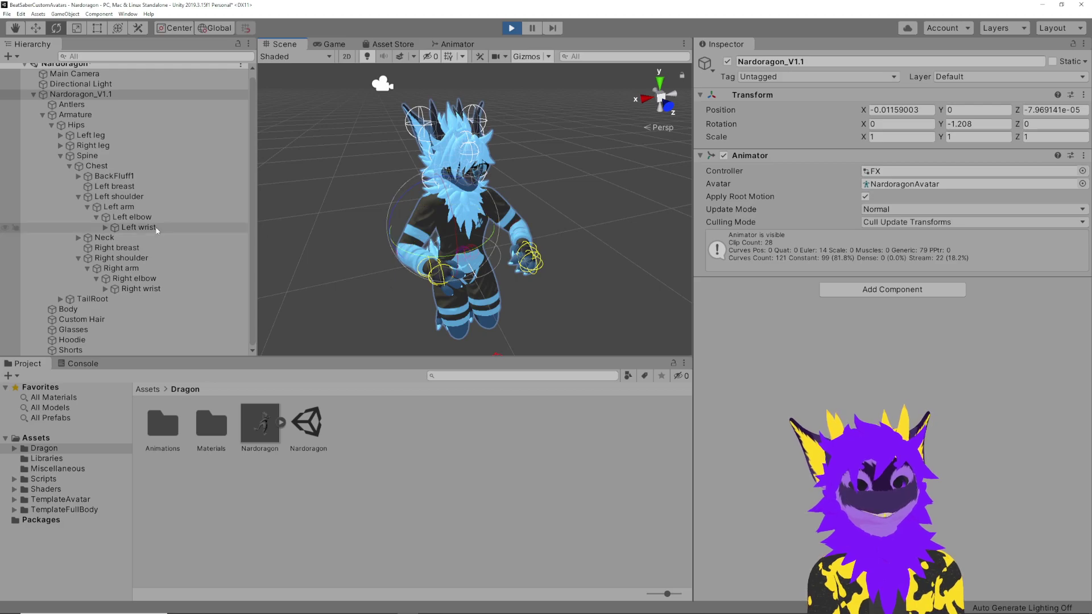
Set Armature's last Dynamic Bone, rooted at Ear1_L, to damping 0.178, stiffness 0.099 and inert 0, and test it by rotating Nardoragon_V1.1.
{"action": "left_click", "coordinate": [74, 114]}
{"action": "scroll", "coordinate": [808, 215], "scroll_direction": "down", "scroll_amount": 12}
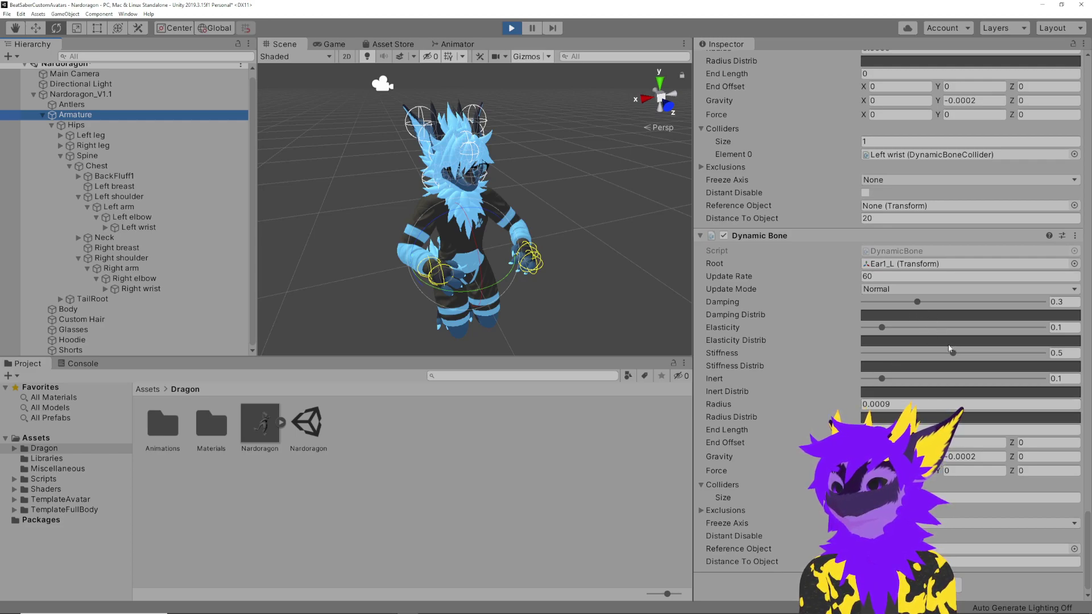
{"action": "left_click_drag", "start_coordinate": [954, 355], "coordinate": [857, 383]}
{"action": "left_click_drag", "start_coordinate": [917, 302], "coordinate": [895, 302]}
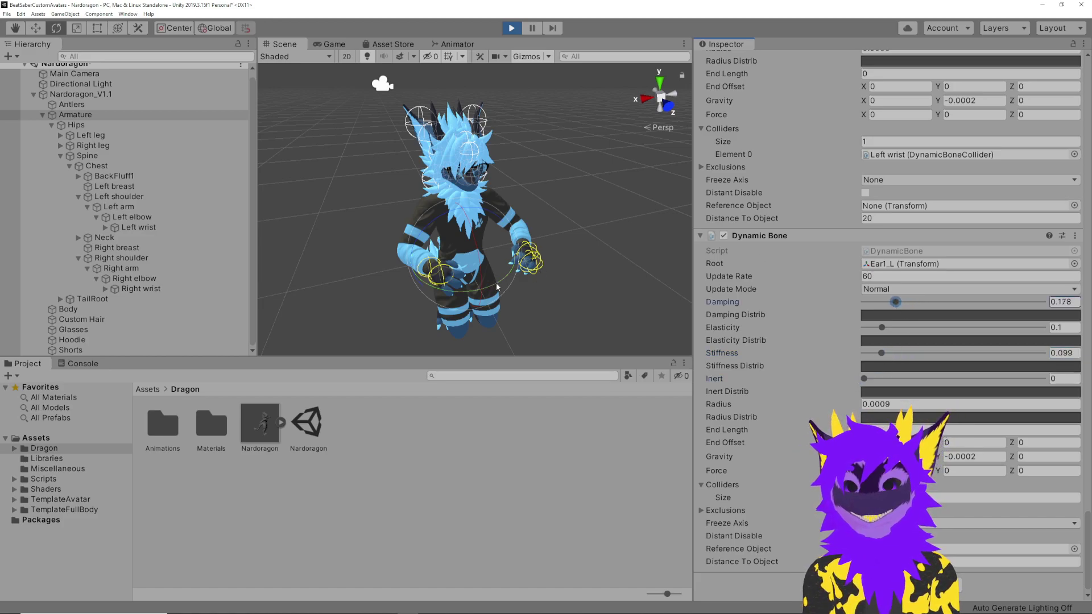
{"action": "left_click", "coordinate": [81, 93]}
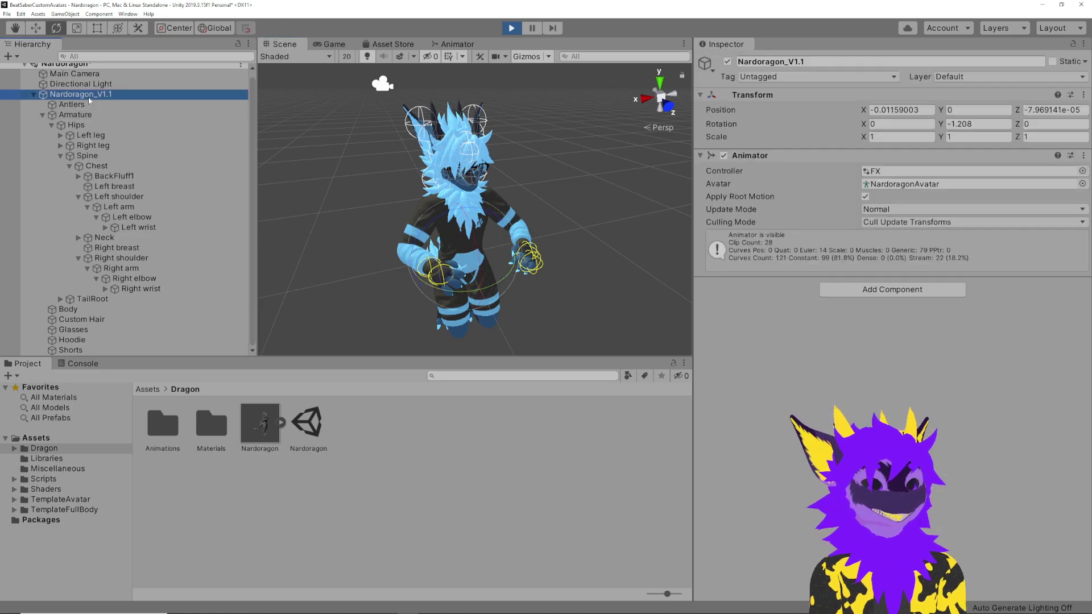
{"action": "left_click", "coordinate": [414, 255]}
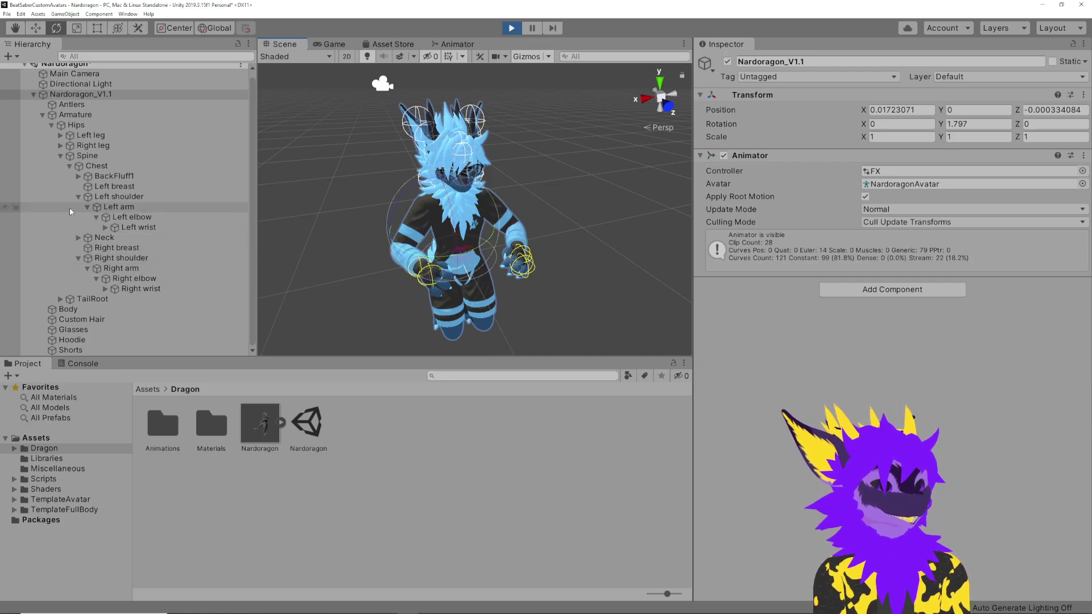
Copy the tuned Ear1_L Dynamic Bone component, stop play mode, and paste its values onto the same component.
{"action": "left_click", "coordinate": [80, 115]}
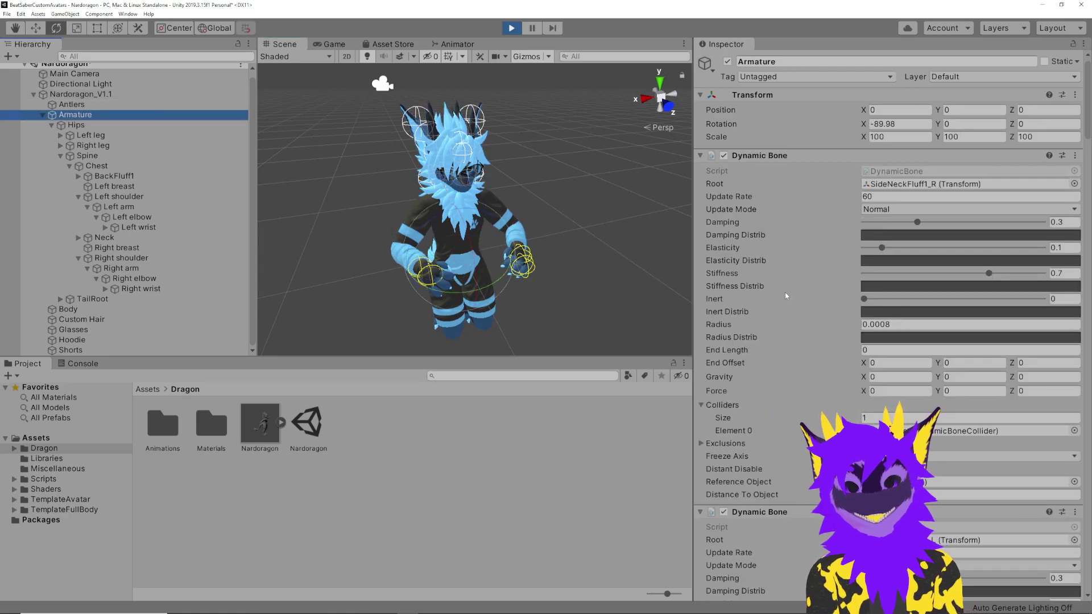
{"action": "scroll", "coordinate": [876, 329], "scroll_direction": "down", "scroll_amount": 10}
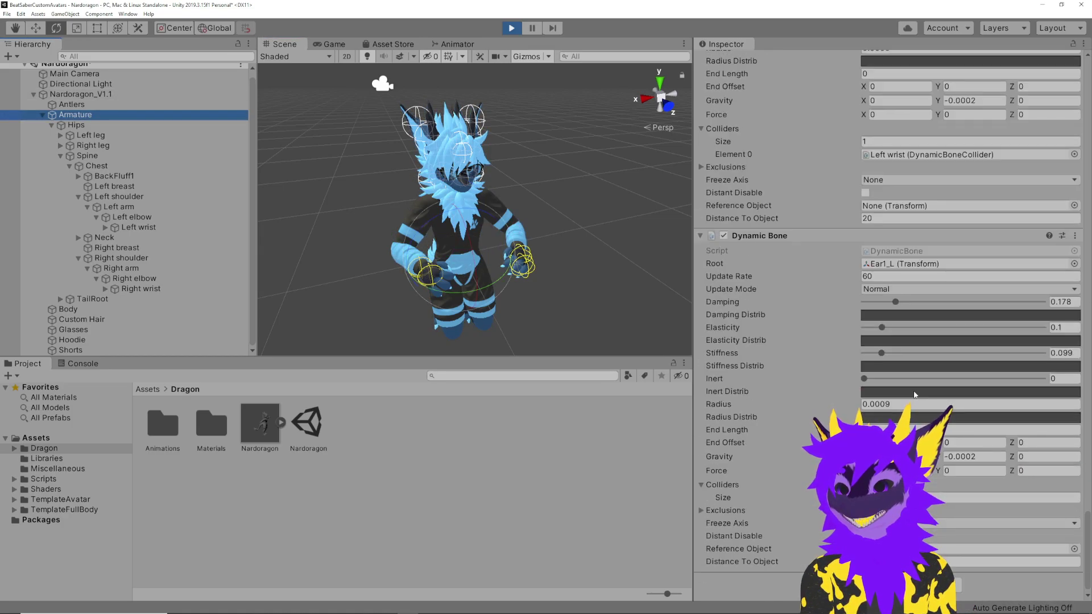
{"action": "left_click", "coordinate": [1075, 237]}
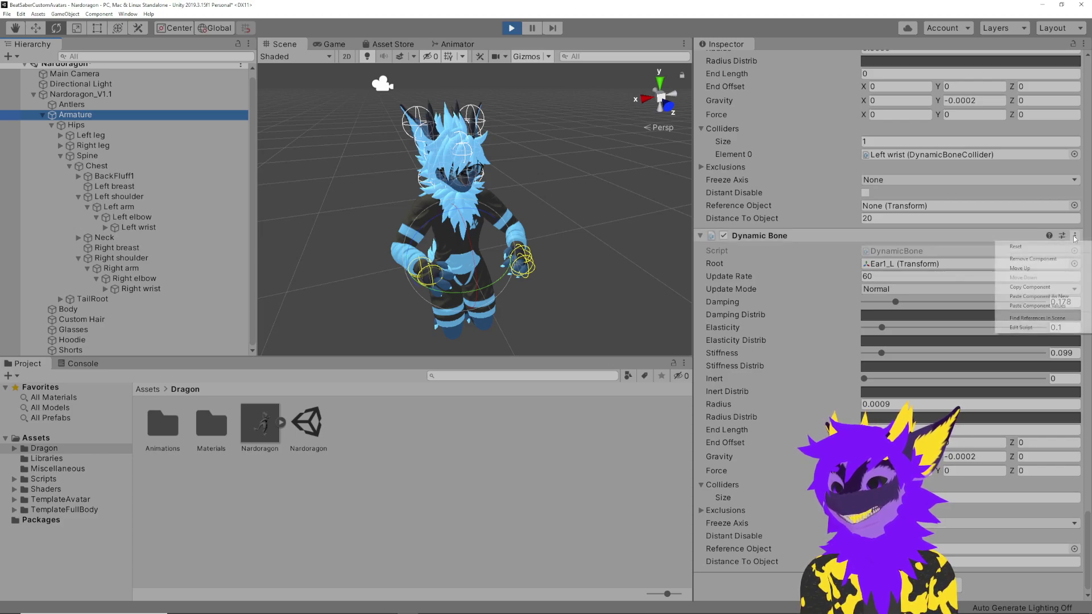
{"action": "left_click", "coordinate": [1038, 288]}
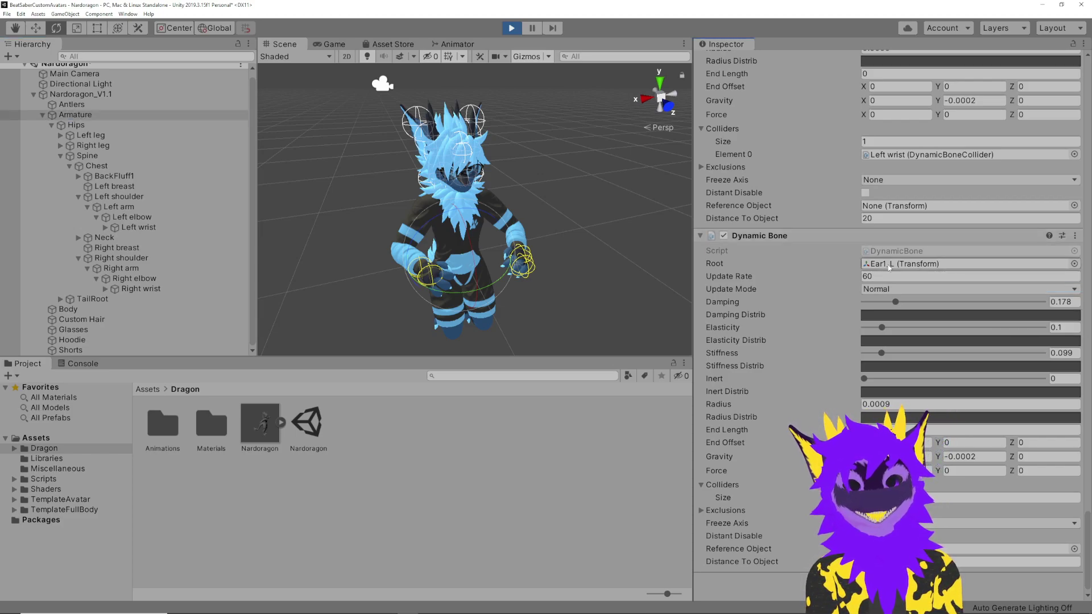
{"action": "left_click", "coordinate": [514, 32]}
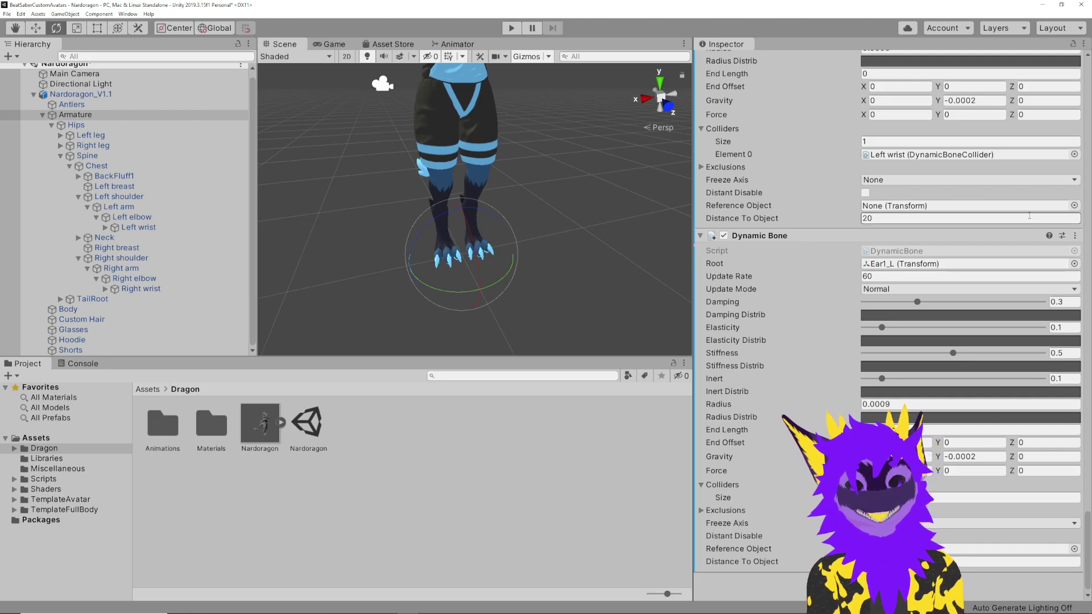
{"action": "left_click", "coordinate": [1075, 235]}
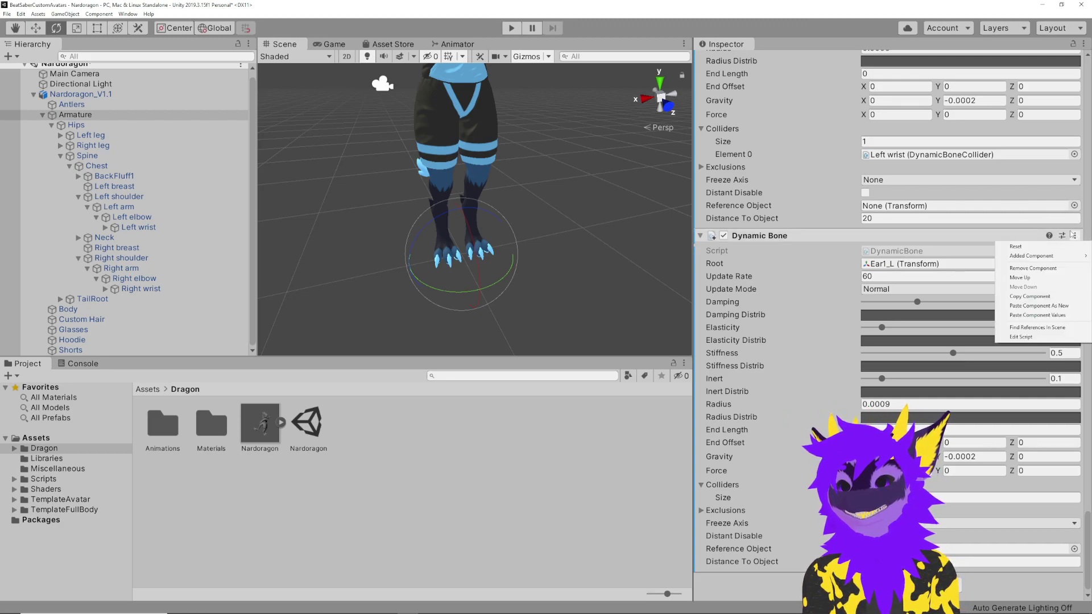
{"action": "left_click", "coordinate": [1034, 315]}
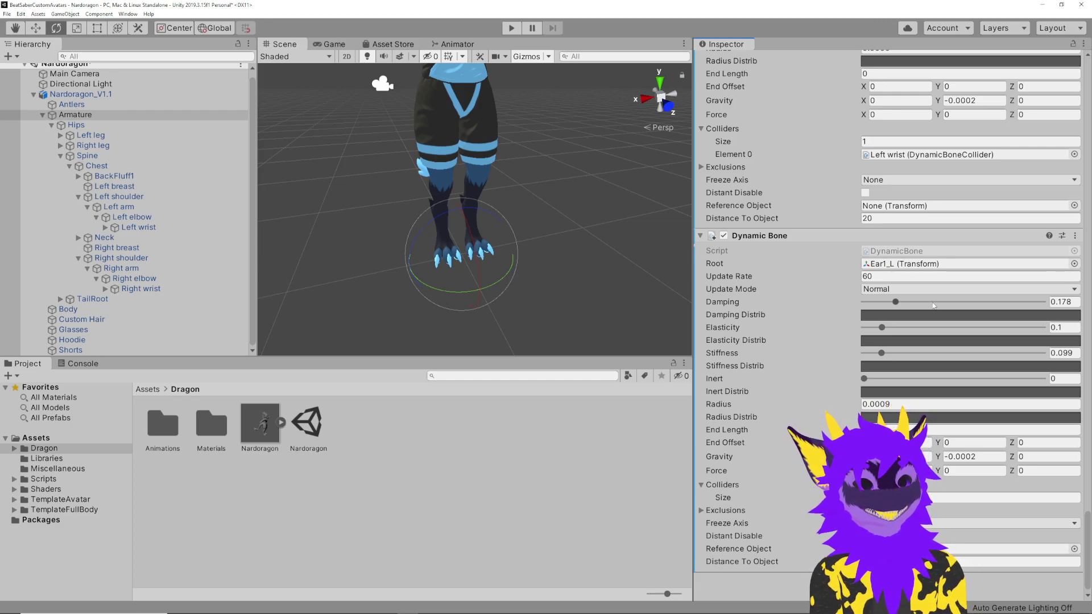
Examine the materials assigned to the avatar's Body, Custom Hair, Glasses and Hoodie meshes.
{"action": "double_click", "coordinate": [72, 340]}
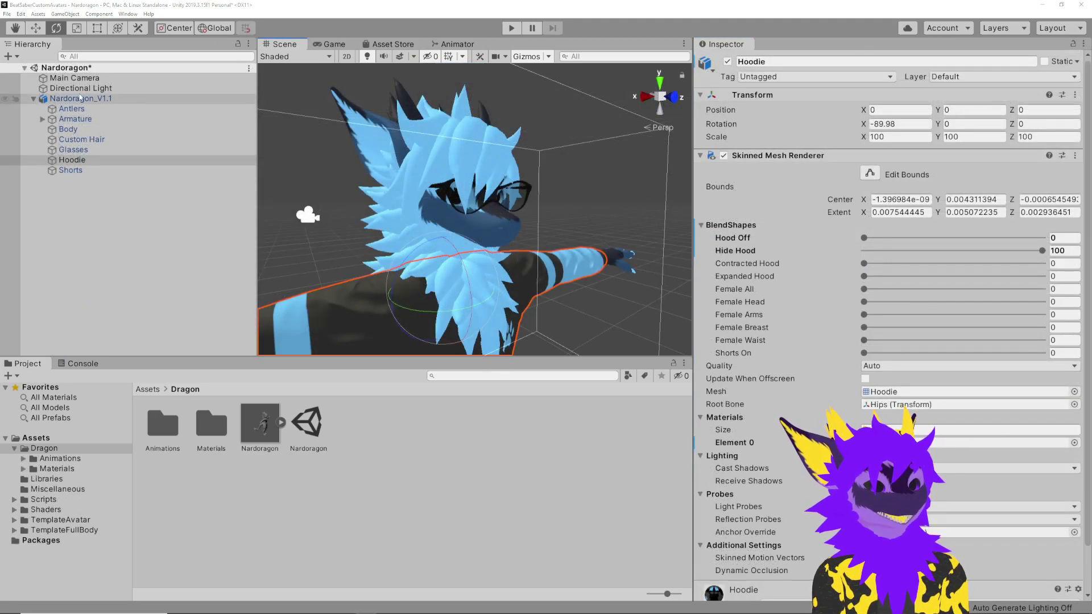
{"action": "left_click", "coordinate": [76, 132]}
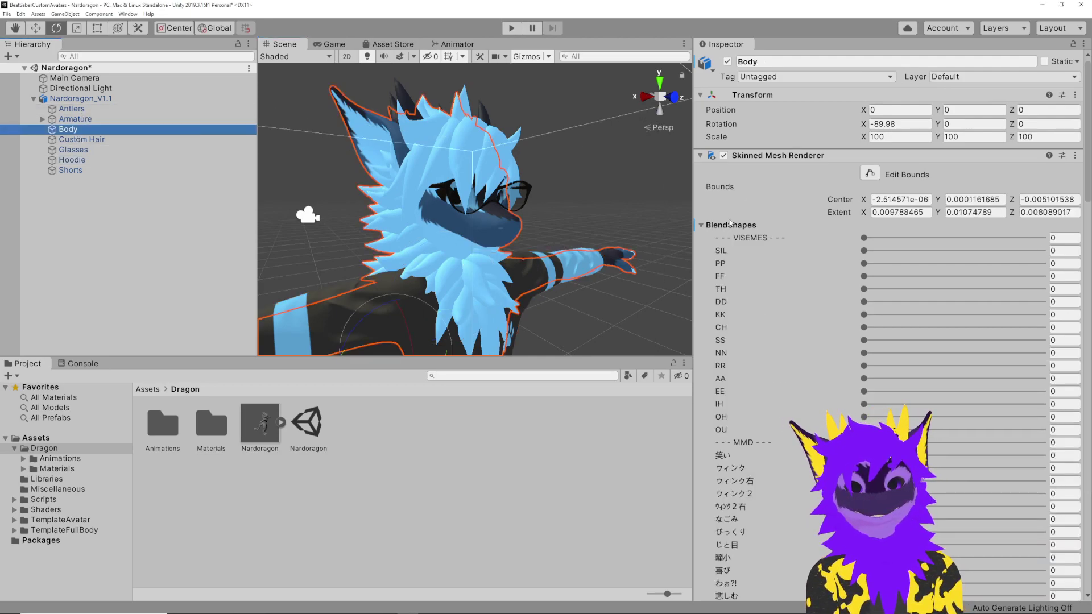
{"action": "left_click", "coordinate": [702, 226]}
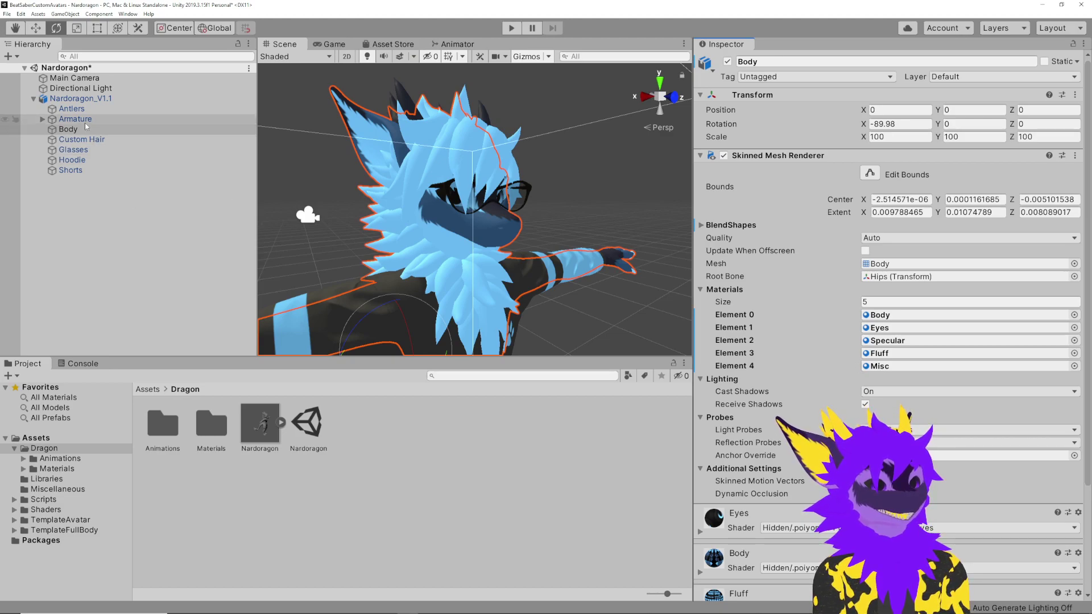
{"action": "left_click", "coordinate": [86, 140]}
{"action": "left_click", "coordinate": [88, 149]}
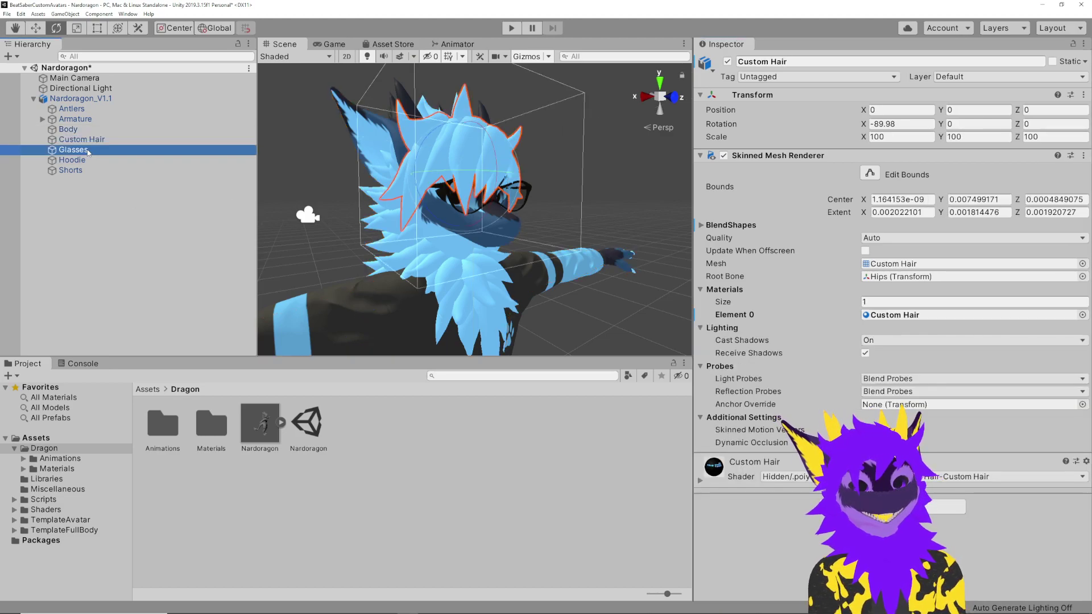
{"action": "left_click", "coordinate": [91, 160]}
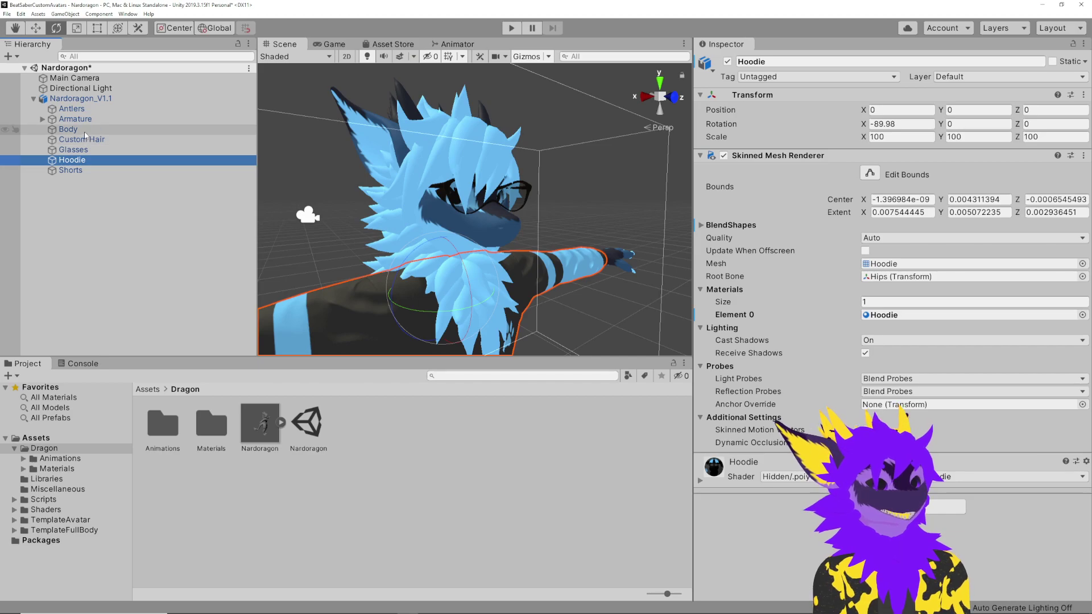
Open the Body material from the Body mesh's first material slot and set its shader to BeatSaber/CellShading.
{"action": "left_click", "coordinate": [84, 130]}
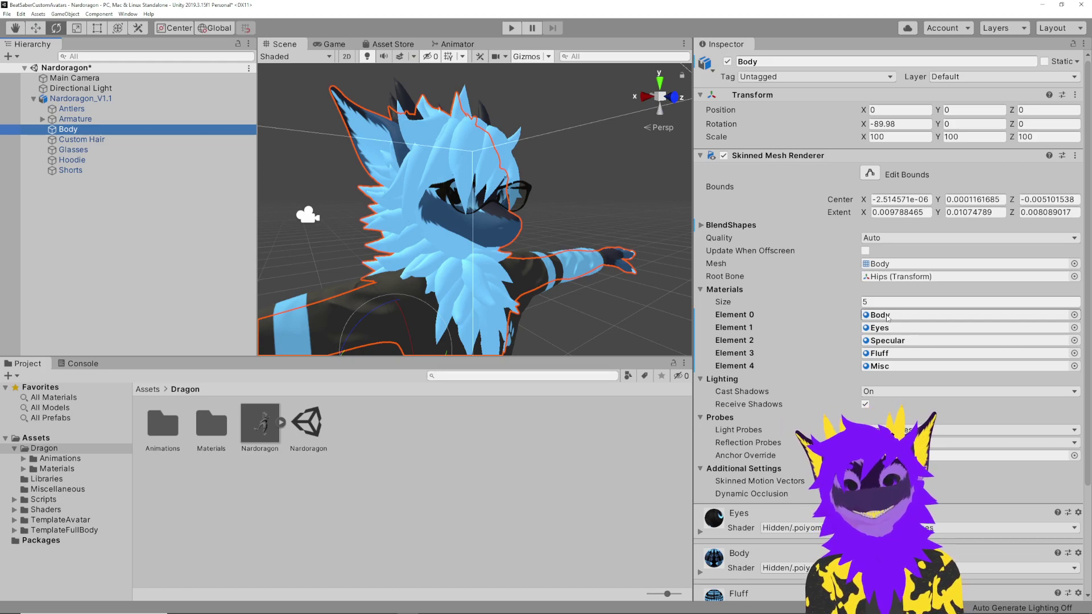
{"action": "double_click", "coordinate": [888, 315]}
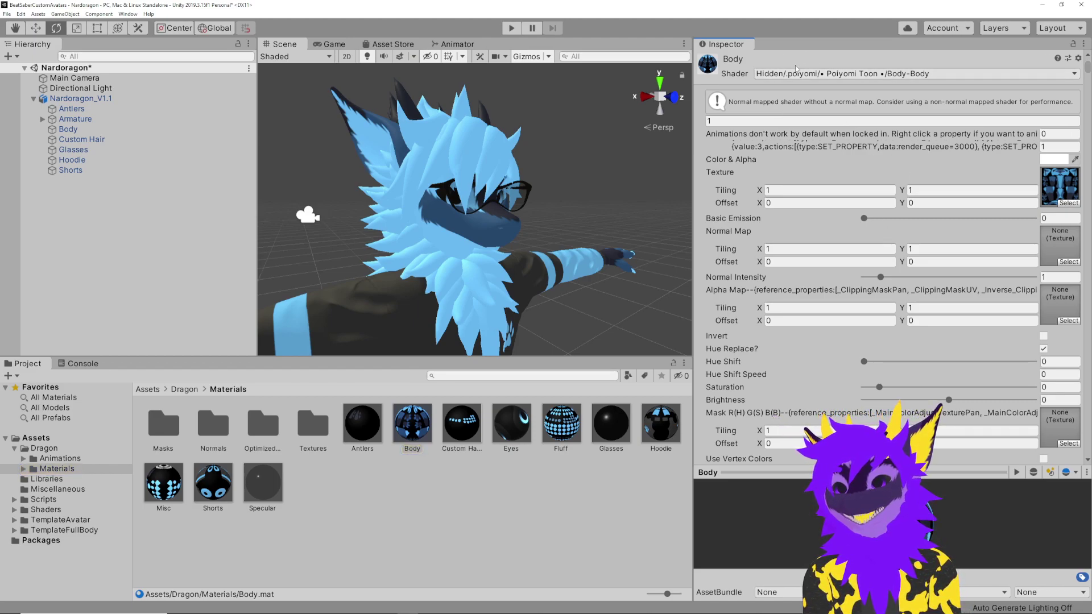
{"action": "left_click", "coordinate": [823, 76]}
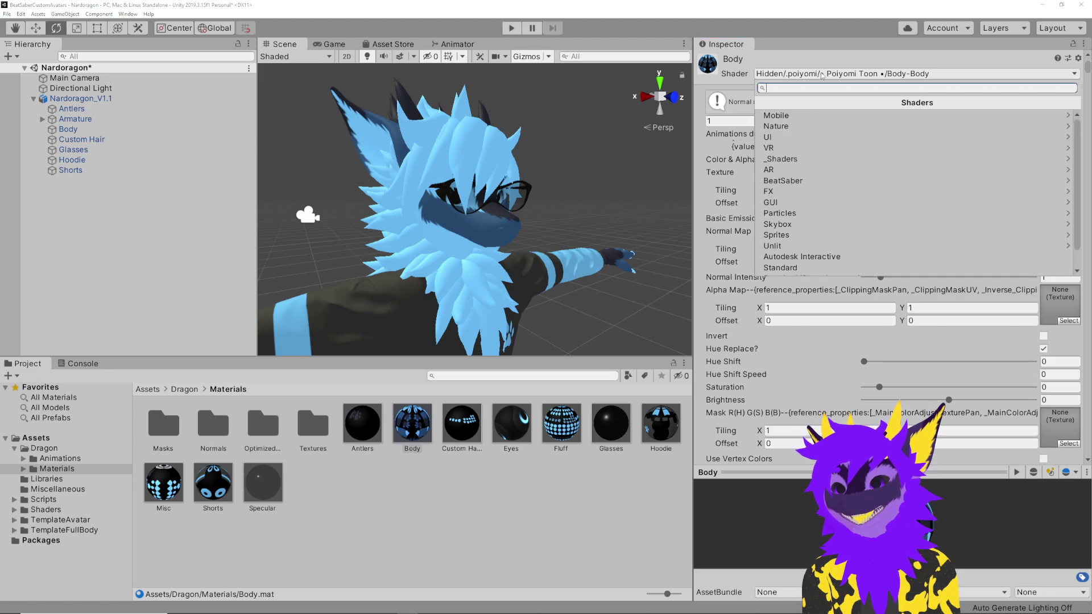
{"action": "left_click", "coordinate": [782, 181]}
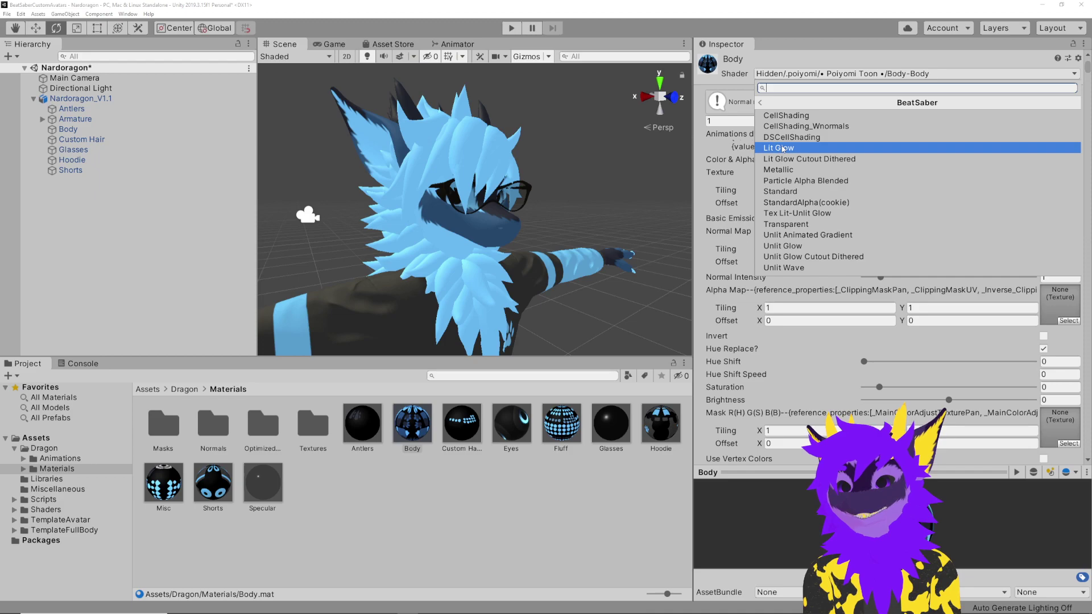
{"action": "left_click", "coordinate": [785, 116]}
Assign the Body_Color texture to the Body material and check it on the avatar.
{"action": "left_click_drag", "start_coordinate": [540, 188], "coordinate": [604, 179], "text": "alt"}
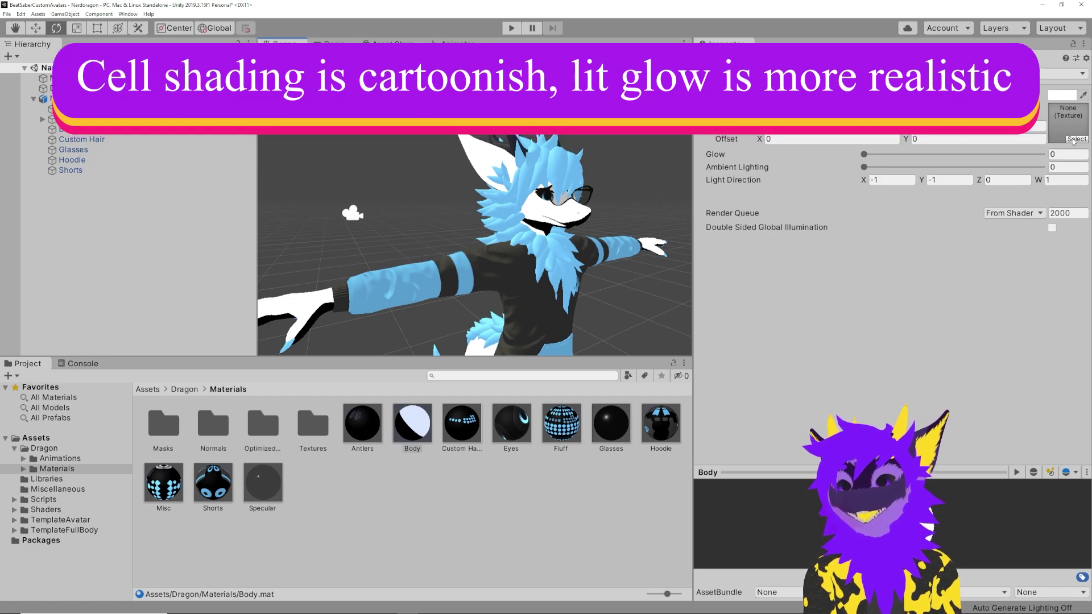
{"action": "left_click", "coordinate": [1075, 139]}
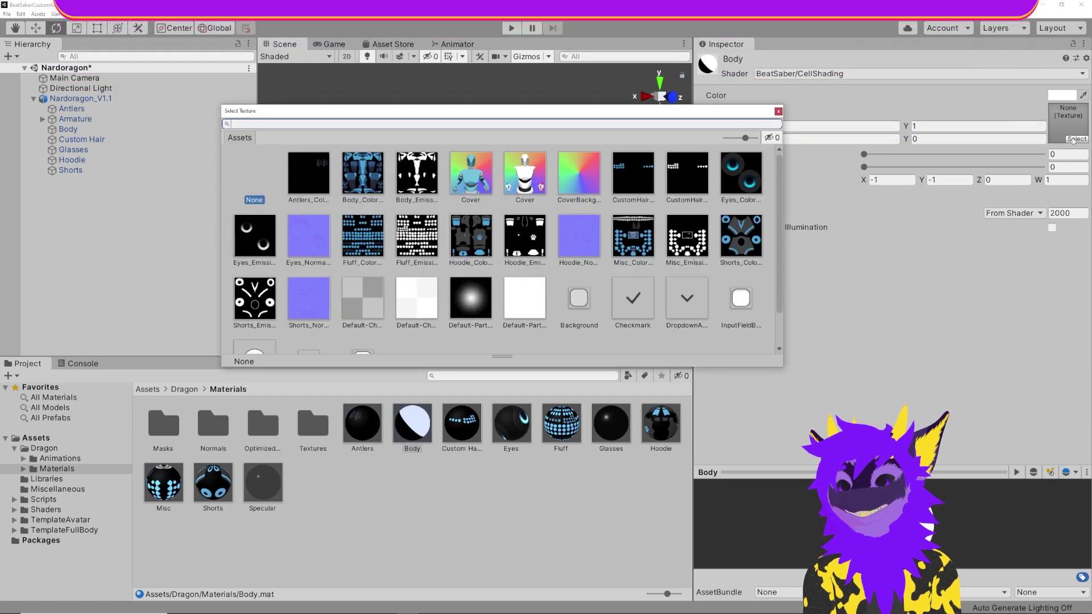
{"action": "double_click", "coordinate": [367, 185]}
{"action": "left_click_drag", "start_coordinate": [580, 197], "coordinate": [506, 185], "text": "alt"}
Open the Specular material used by the Glasses mesh and set its shader to BeatSaber/Transparent.
{"action": "double_click", "coordinate": [69, 129]}
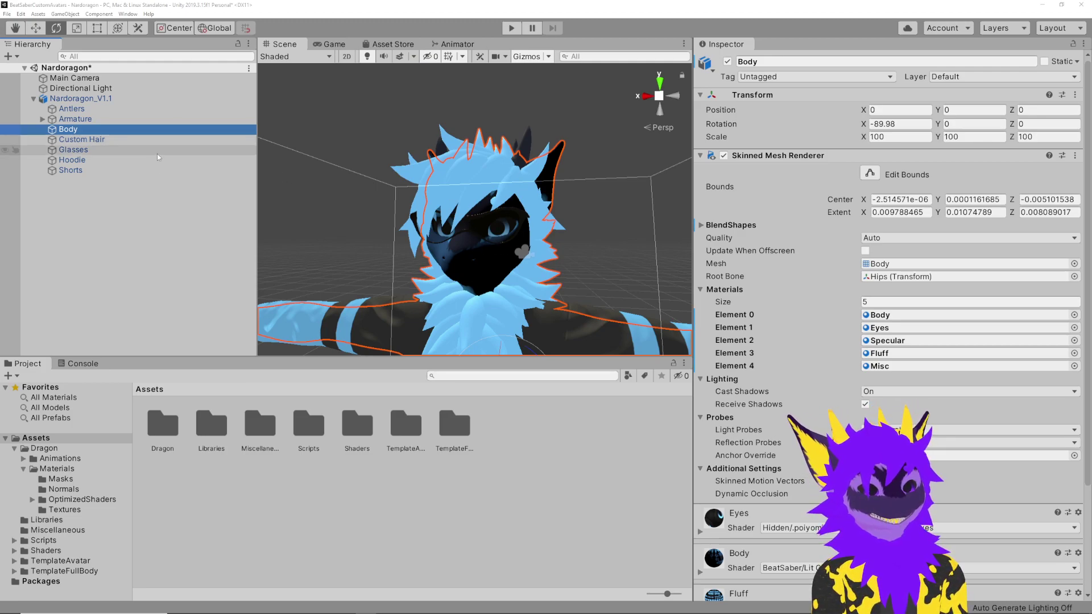
{"action": "left_click", "coordinate": [73, 150]}
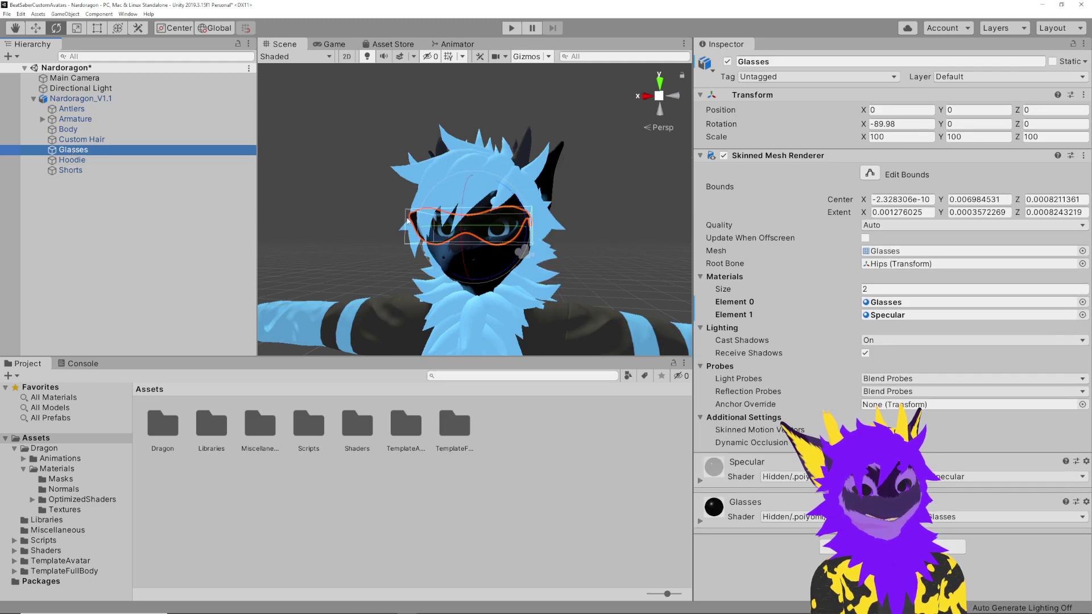
{"action": "double_click", "coordinate": [888, 315]}
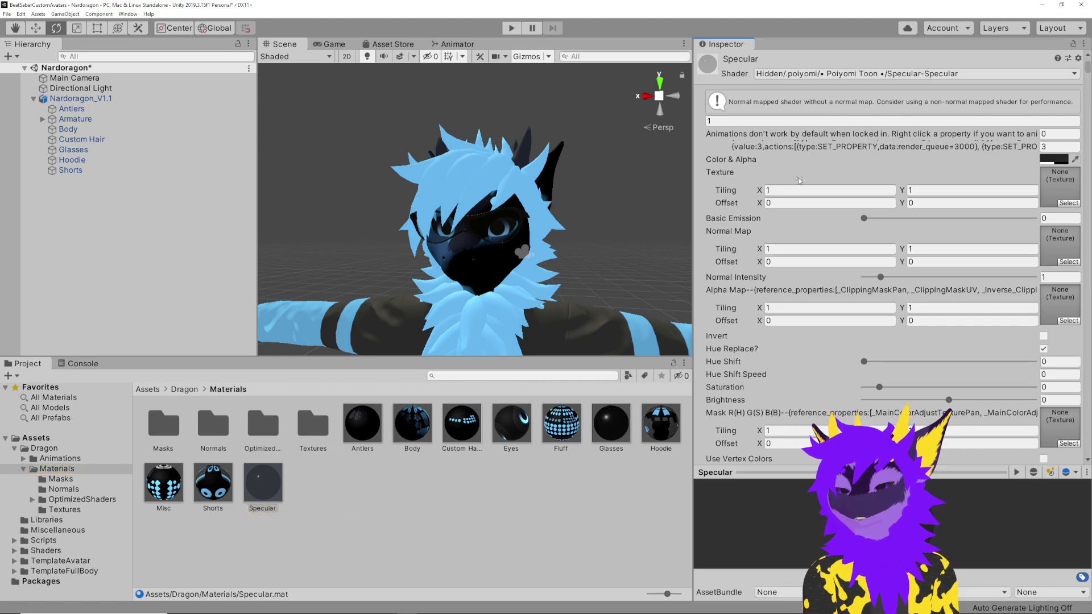
{"action": "left_click", "coordinate": [856, 74]}
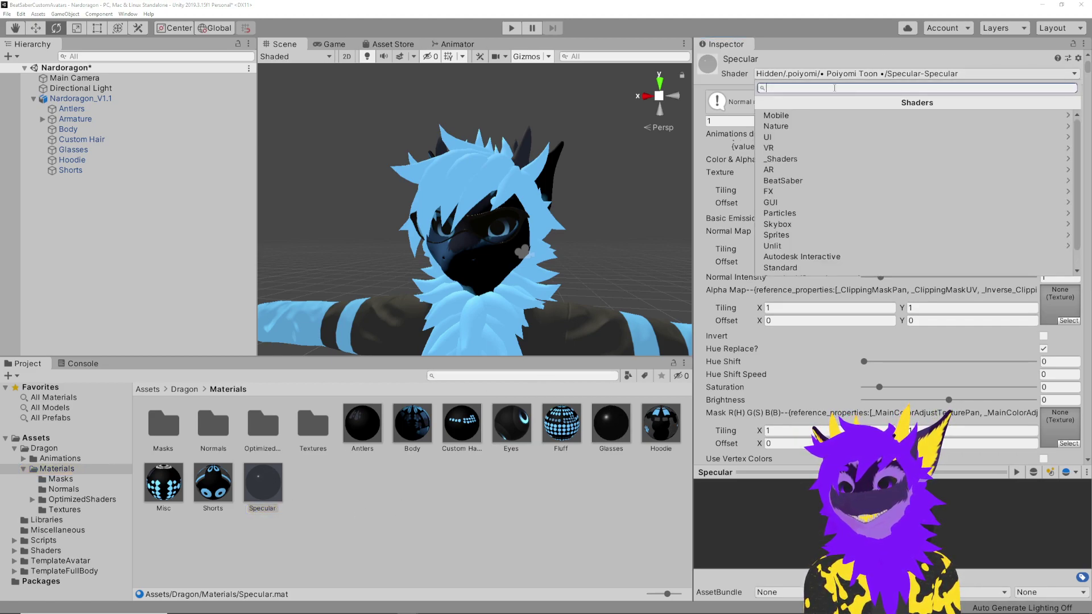
{"action": "left_click", "coordinate": [794, 181]}
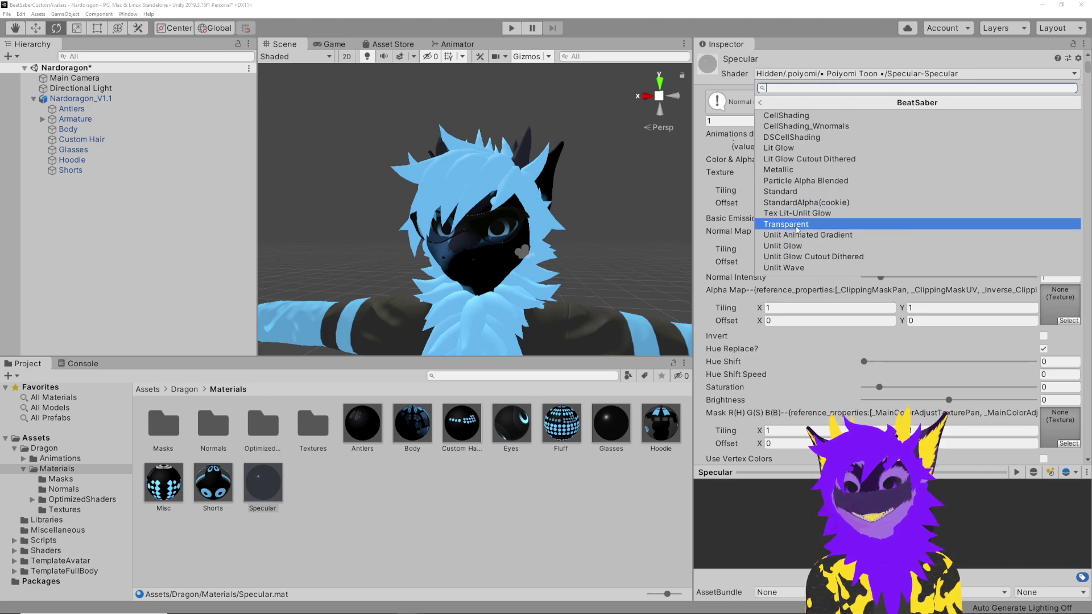
{"action": "left_click", "coordinate": [796, 225]}
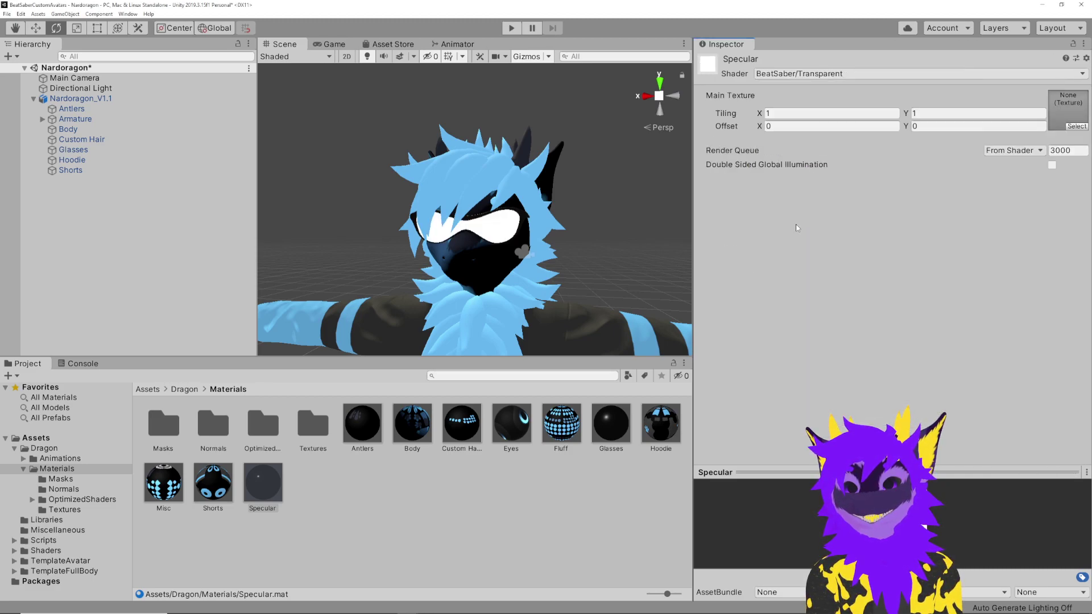
Assign the transparent texture as the Specular material's main texture.
{"action": "left_click", "coordinate": [1077, 126]}
{"action": "scroll", "coordinate": [455, 273], "scroll_direction": "down", "scroll_amount": 1}
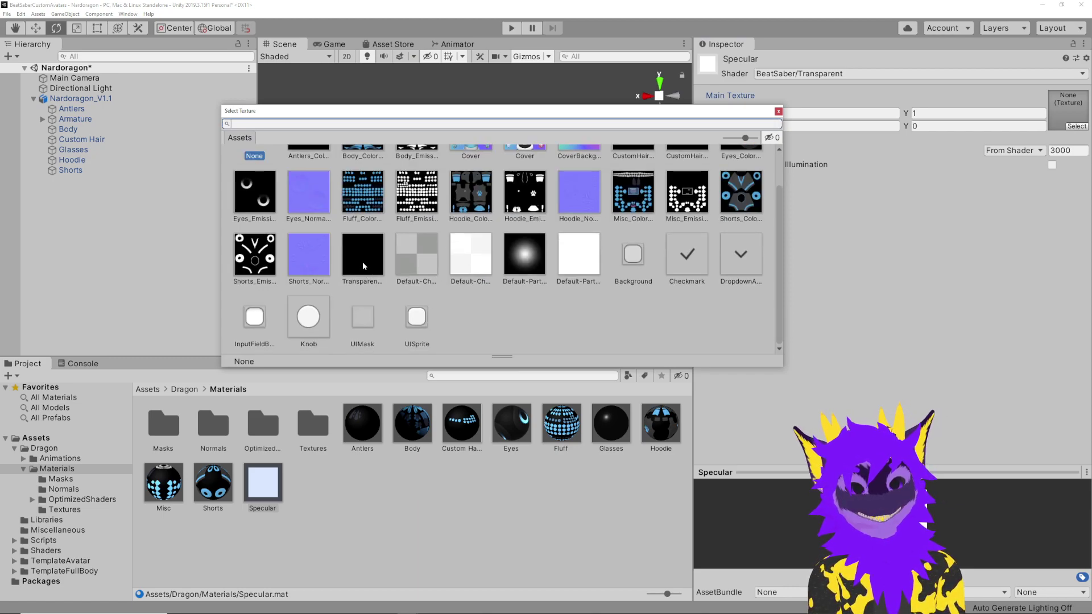
{"action": "double_click", "coordinate": [362, 264]}
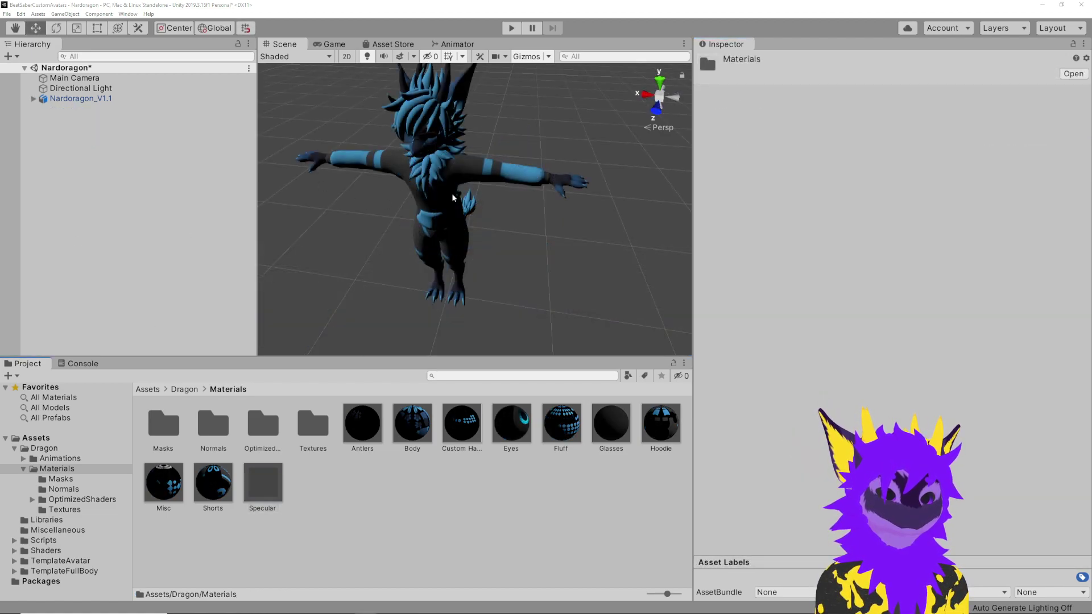
Inspect the avatar's shading with the new materials and view the Shorts material's settings.
{"action": "left_click_drag", "start_coordinate": [482, 203], "coordinate": [472, 150], "text": "alt"}
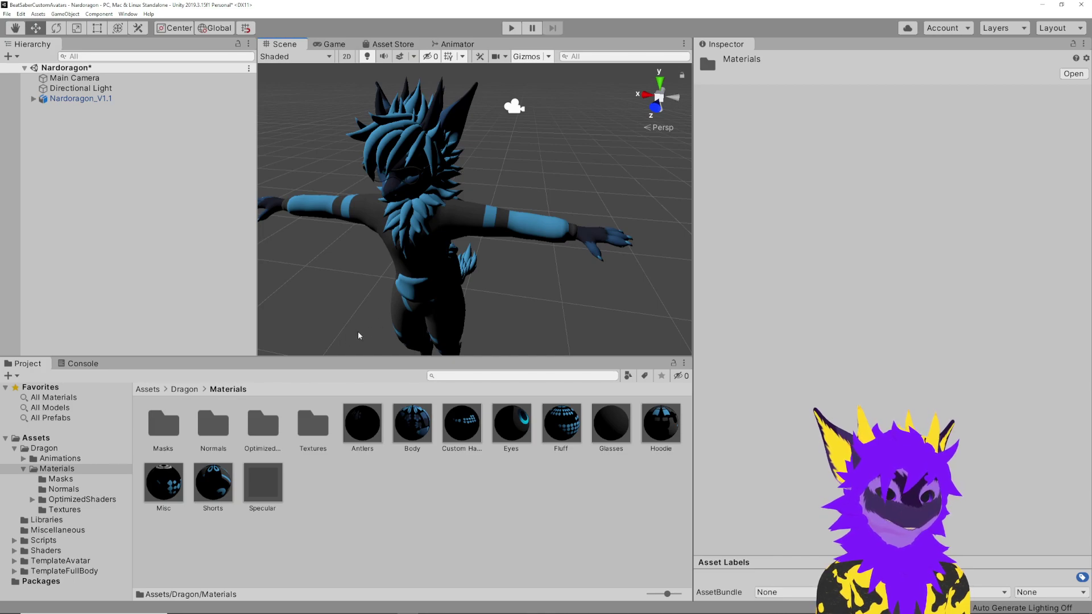
{"action": "mouse_move", "coordinate": [426, 194]}
{"action": "left_mouse_down", "text": "alt"}
{"action": "mouse_move", "coordinate": [424, 172]}
{"action": "mouse_move", "coordinate": [438, 181]}
{"action": "left_mouse_up", "text": "alt"}
{"action": "scroll", "coordinate": [441, 183], "scroll_direction": "up", "scroll_amount": 5}
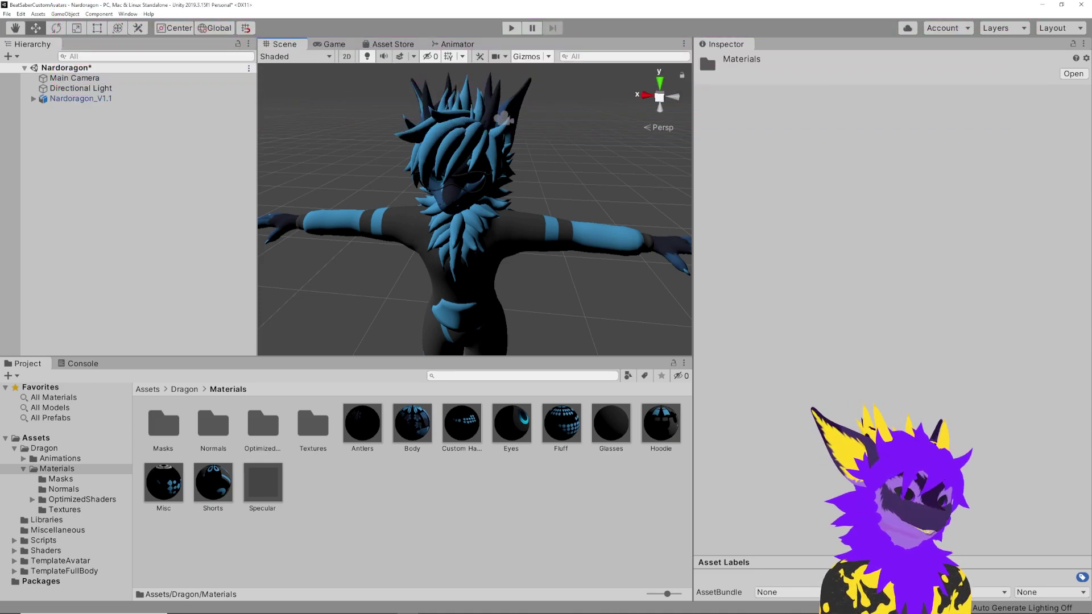
{"action": "left_click", "coordinate": [213, 482]}
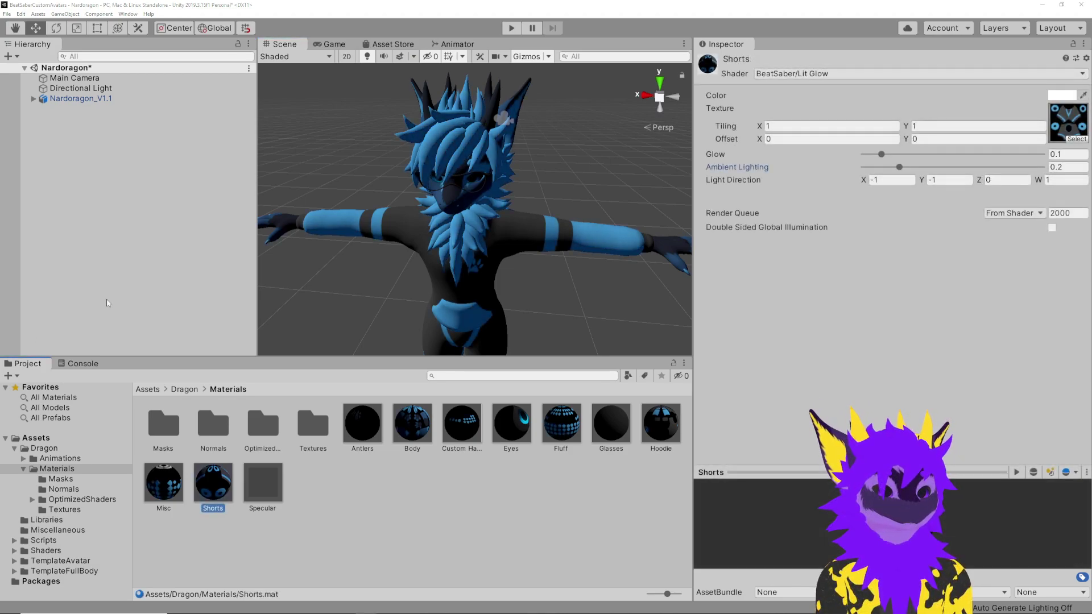
Create an empty object at the scene's root level and set its position to 0, 0, 0.
{"action": "left_click", "coordinate": [88, 177]}
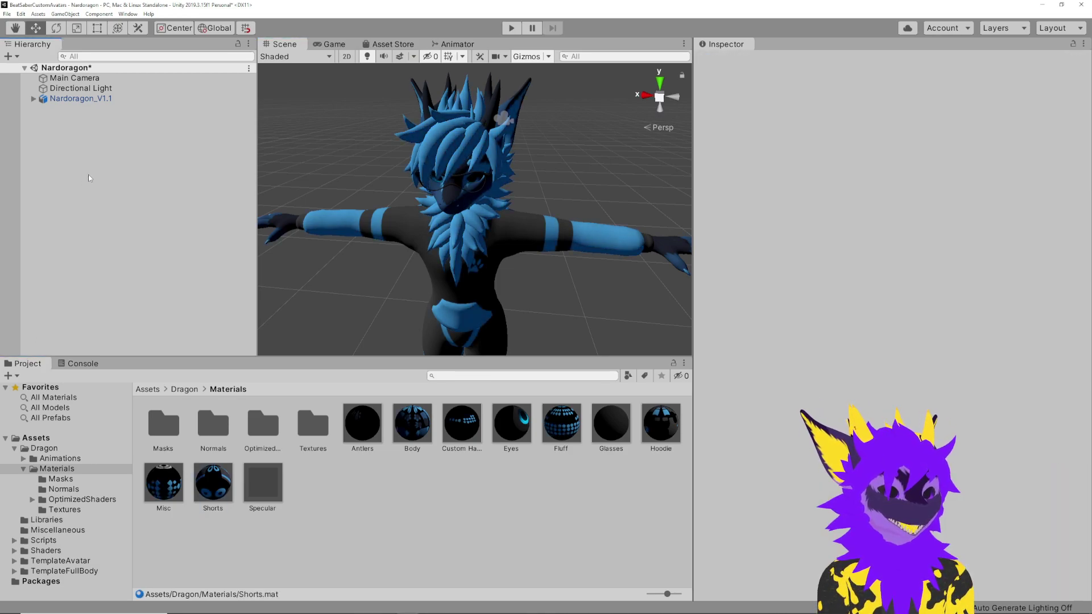
{"action": "right_click", "coordinate": [82, 126]}
{"action": "left_click", "coordinate": [131, 206]}
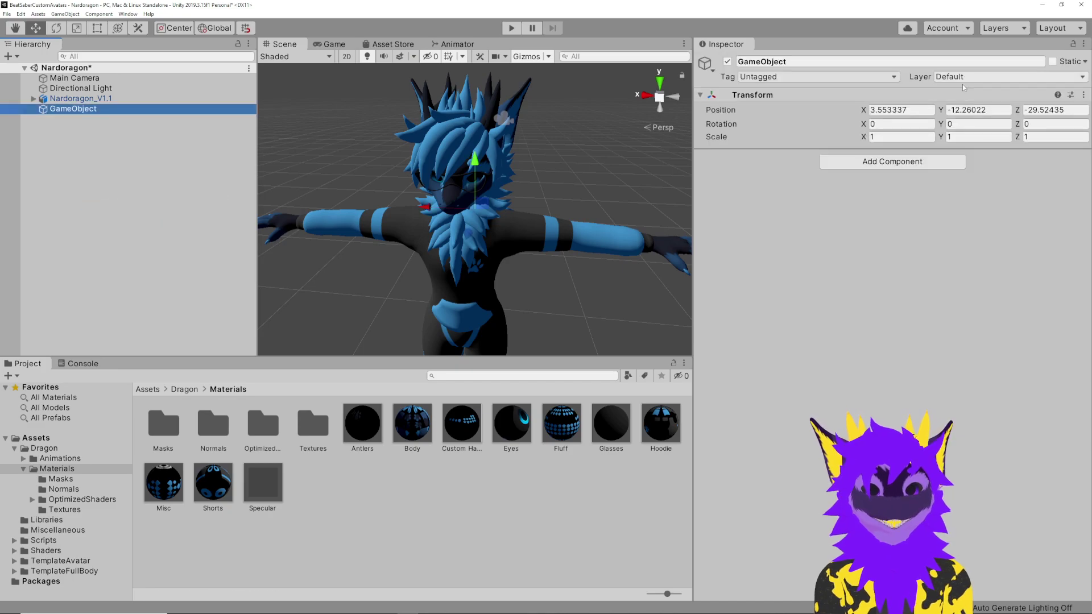
{"action": "type", "text": "0"}
{"action": "key", "text": "Tab"}
{"action": "type", "text": "0"}
{"action": "key", "text": "Tab"}
{"action": "left_click_drag", "start_coordinate": [1064, 110], "coordinate": [1024, 110]}
{"action": "type", "text": "0"}
Name the new empty object Nardoragon and make Nardoragon_V1.1 its child.
{"action": "left_click", "coordinate": [762, 62]}
{"action": "type", "text": "Nardoragon"}
{"action": "key", "text": "Return"}
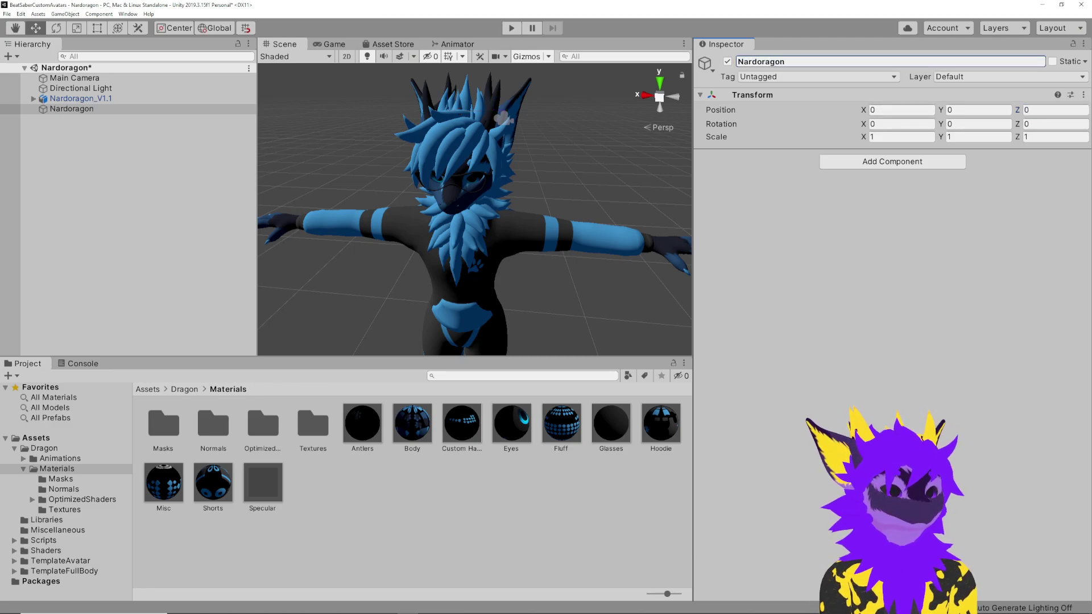
{"action": "left_click_drag", "start_coordinate": [60, 99], "coordinate": [63, 110]}
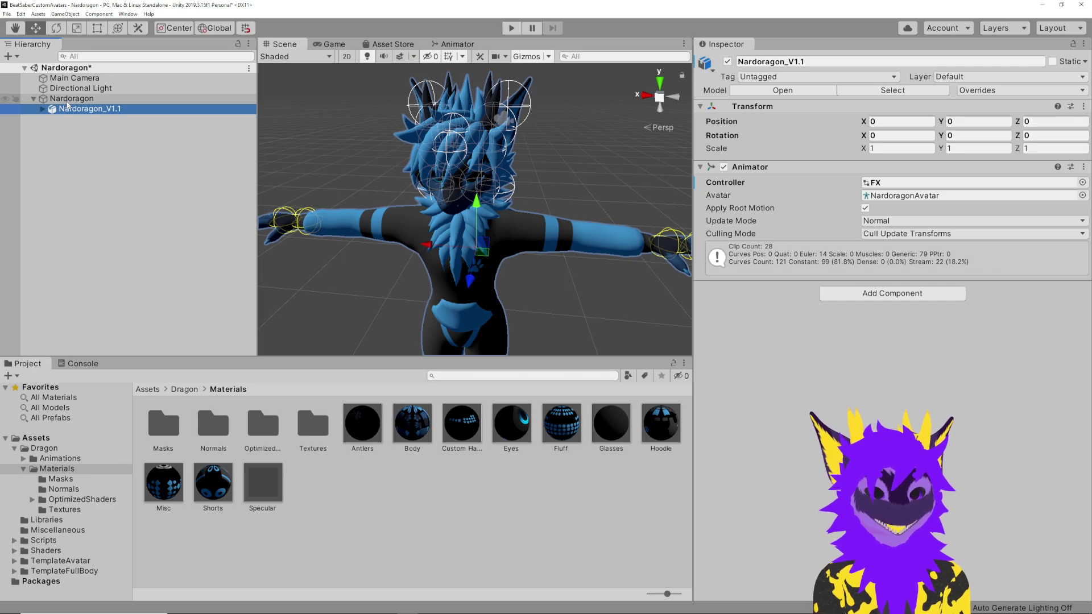
Create an empty child object named Body under Nardoragon.
{"action": "left_click", "coordinate": [69, 101]}
{"action": "right_click", "coordinate": [71, 99]}
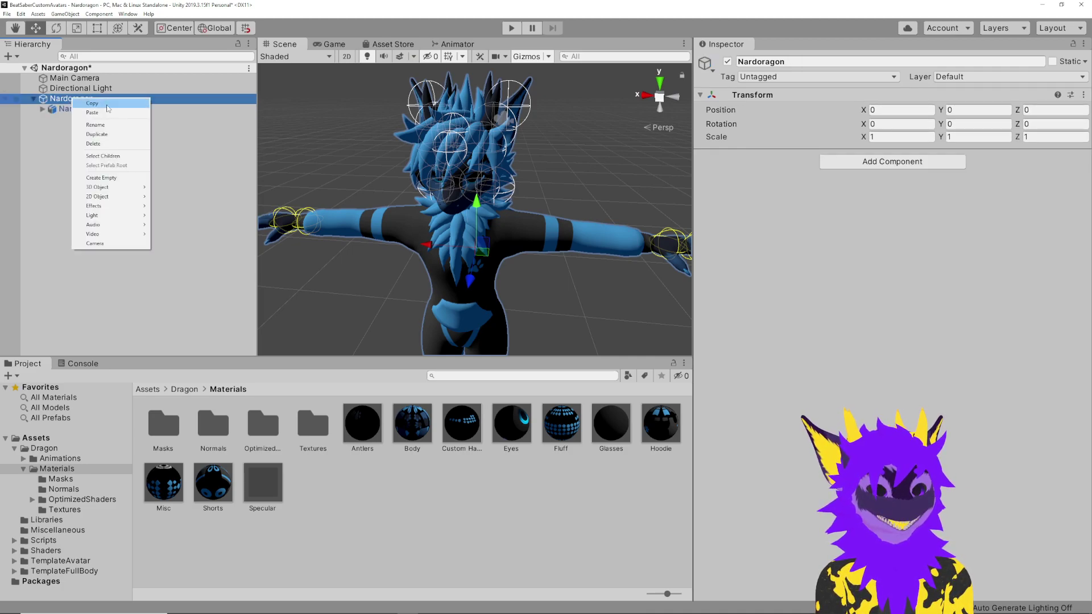
{"action": "left_click", "coordinate": [101, 178]}
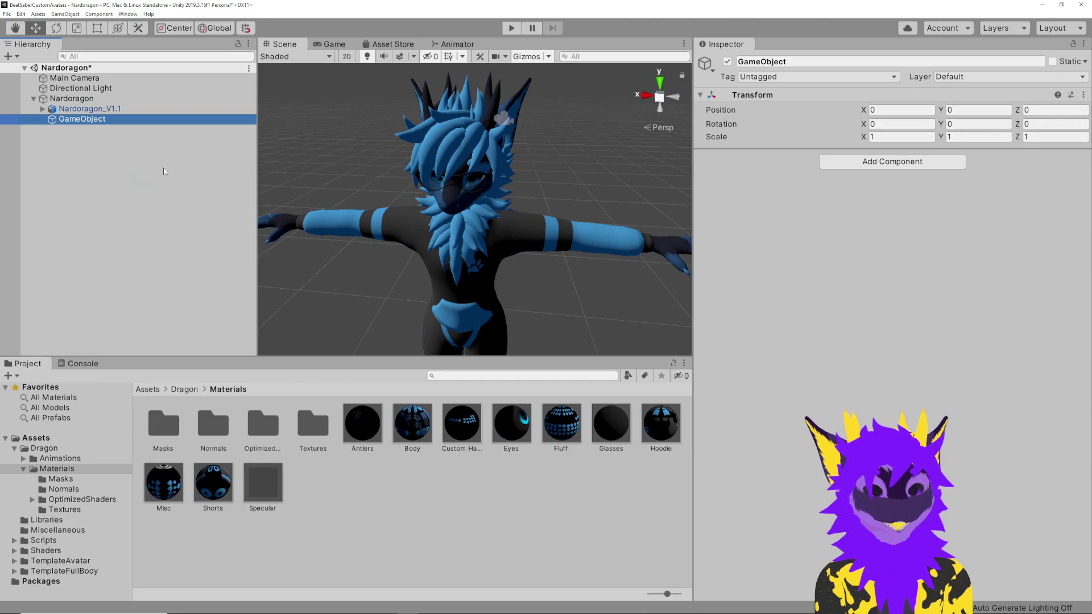
{"action": "type", "text": "Body"}
{"action": "key", "text": "Return"}
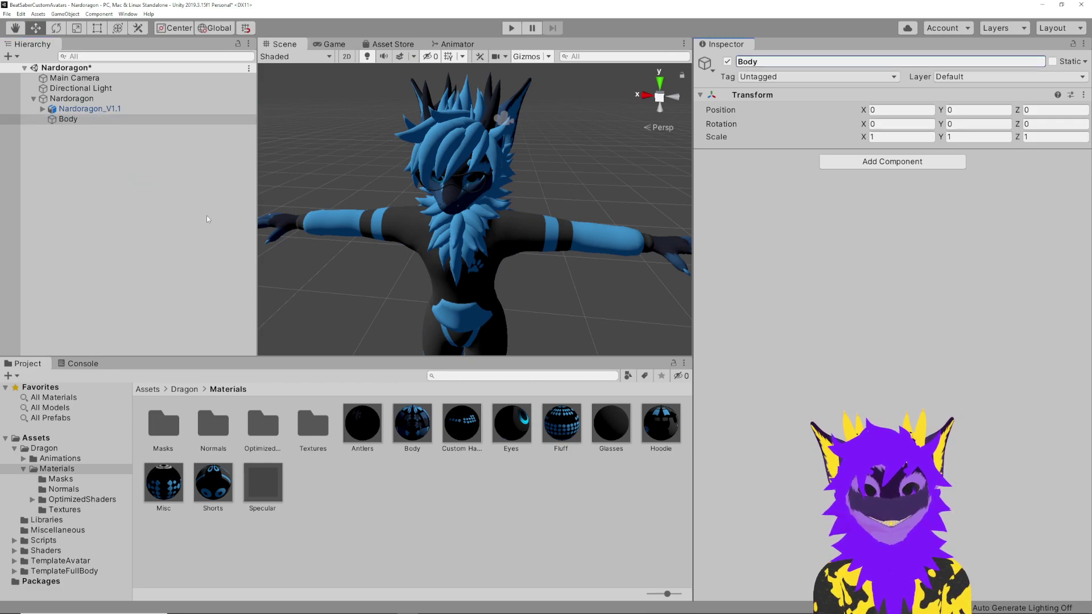
Create another empty child object named Head under Nardoragon.
{"action": "right_click", "coordinate": [98, 99]}
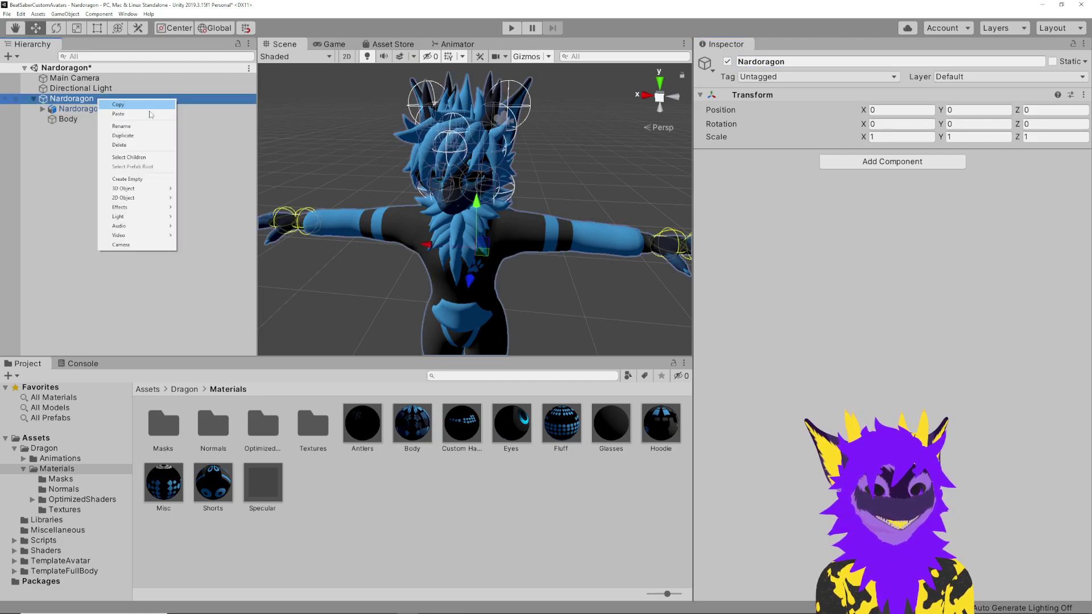
{"action": "left_click", "coordinate": [151, 180]}
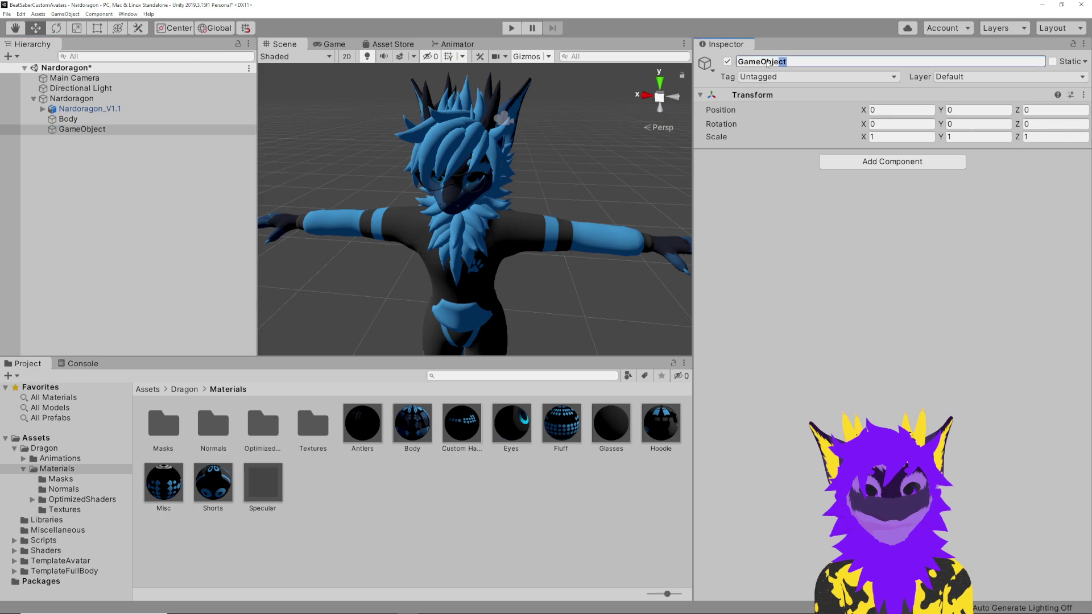
{"action": "type", "text": "Hea"}
{"action": "key", "text": "BackSpace"}
{"action": "key", "text": "BackSpace"}
{"action": "key", "text": "BackSpace"}
{"action": "type", "text": "Head"}
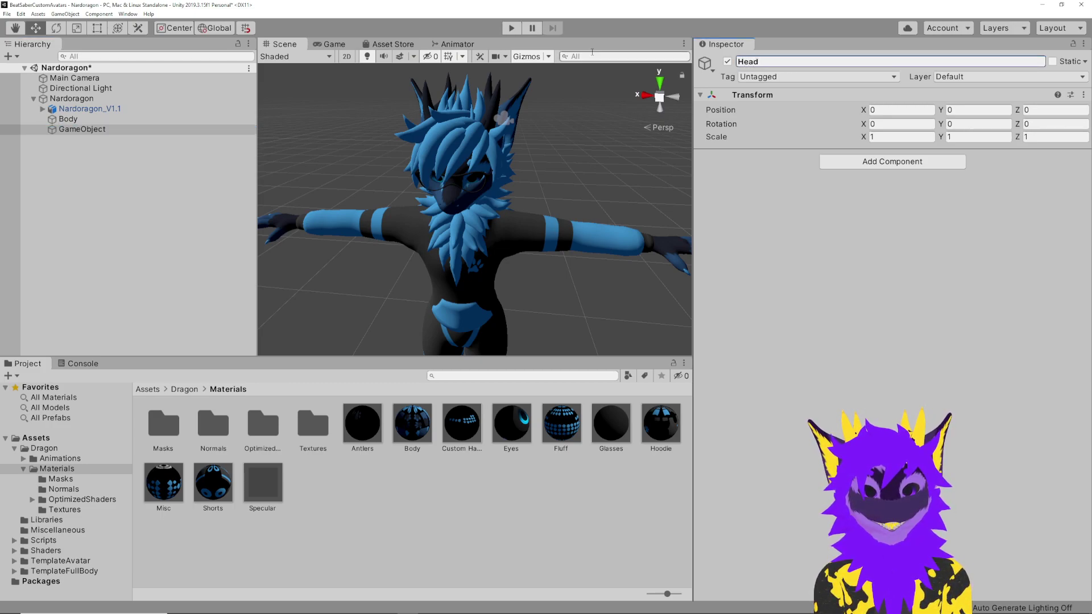
{"action": "key", "text": "Return"}
Move the Head object to the avatar's eye level, at about Y 1.713 and Z 0.066.
{"action": "key", "text": "f"}
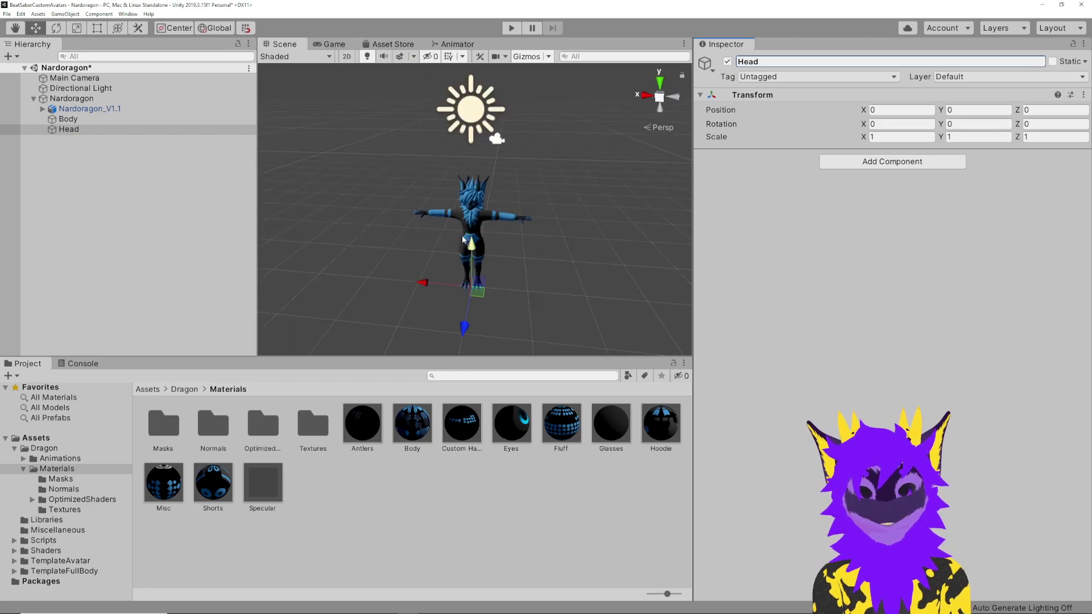
{"action": "left_click_drag", "start_coordinate": [471, 244], "coordinate": [401, 198]}
{"action": "scroll", "coordinate": [547, 176], "scroll_direction": "up", "scroll_amount": 5}
{"action": "key", "text": "ctrl+z"}
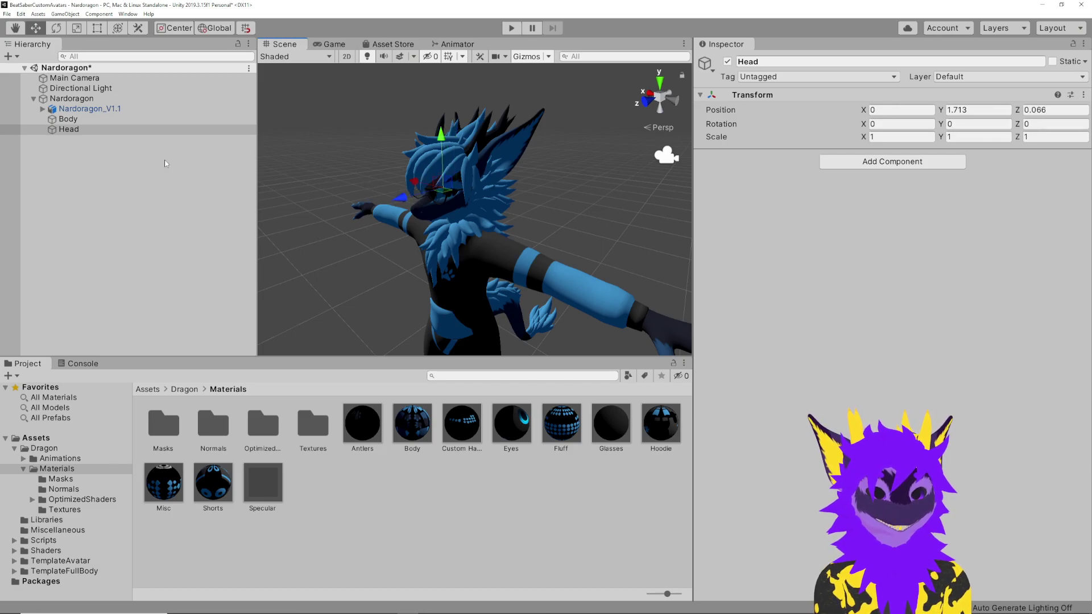
Create an empty child object under the Left wrist bone in the Nardoragon_V1.1 armature.
{"action": "left_click", "coordinate": [42, 109]}
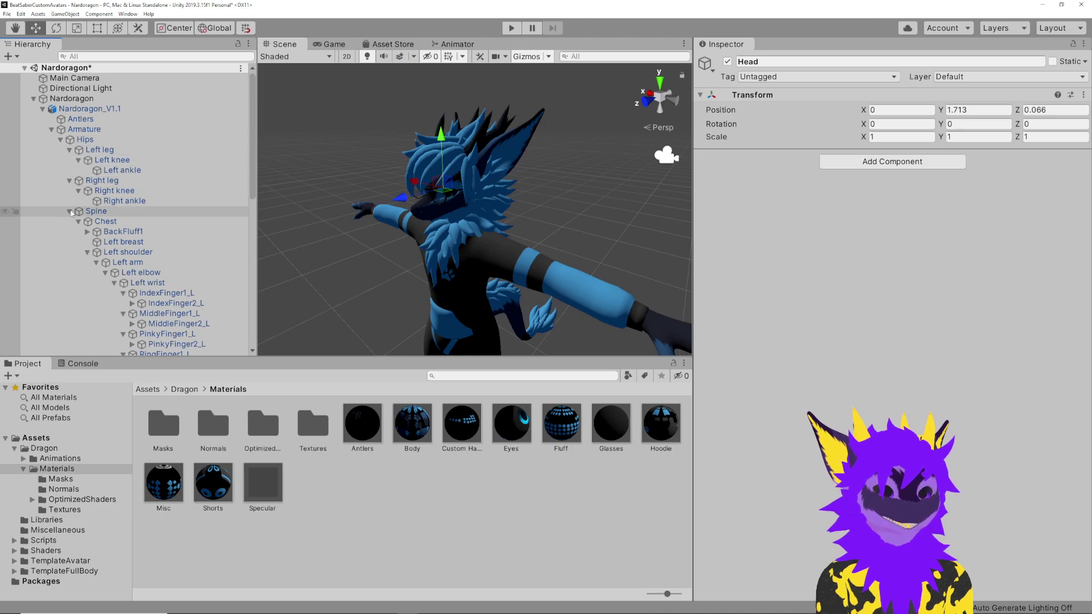
{"action": "left_click", "coordinate": [69, 211]}
{"action": "left_click", "coordinate": [70, 181]}
{"action": "left_click", "coordinate": [69, 150]}
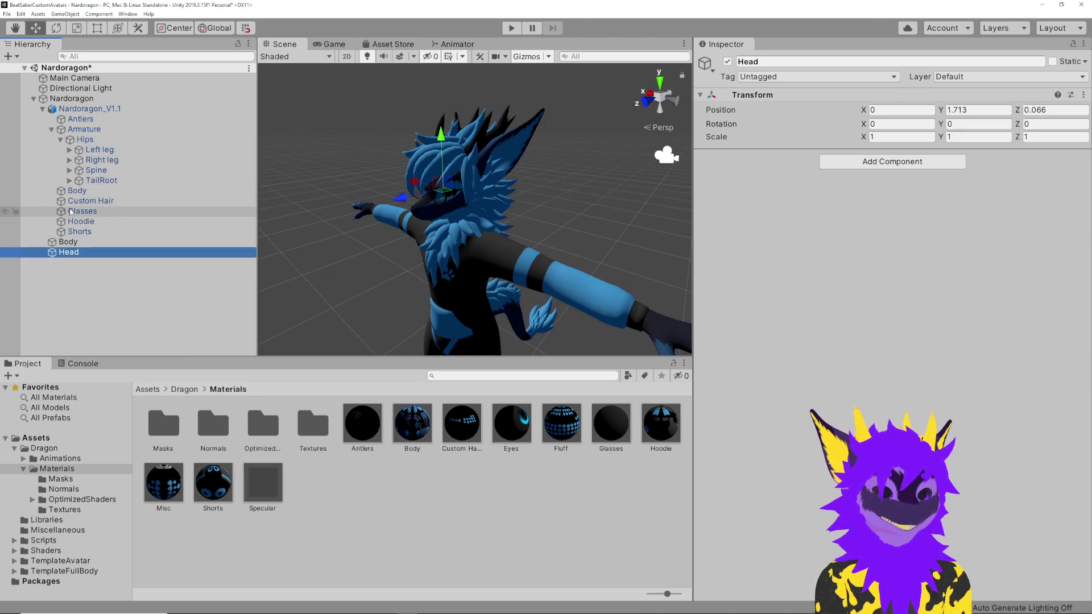
{"action": "left_click", "coordinate": [69, 170]}
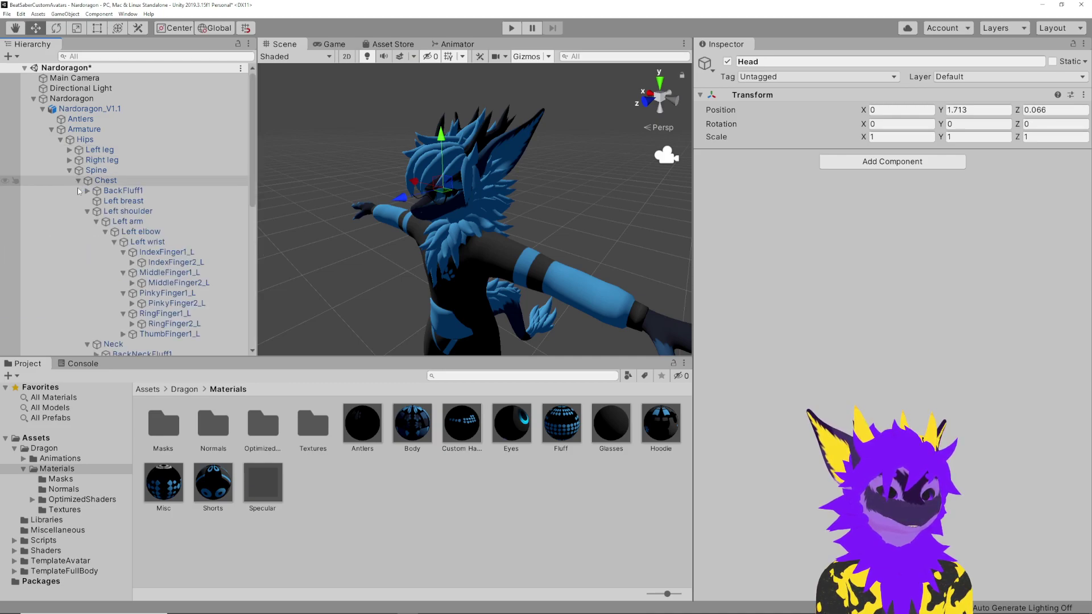
{"action": "scroll", "coordinate": [114, 211], "scroll_direction": "down", "scroll_amount": 3}
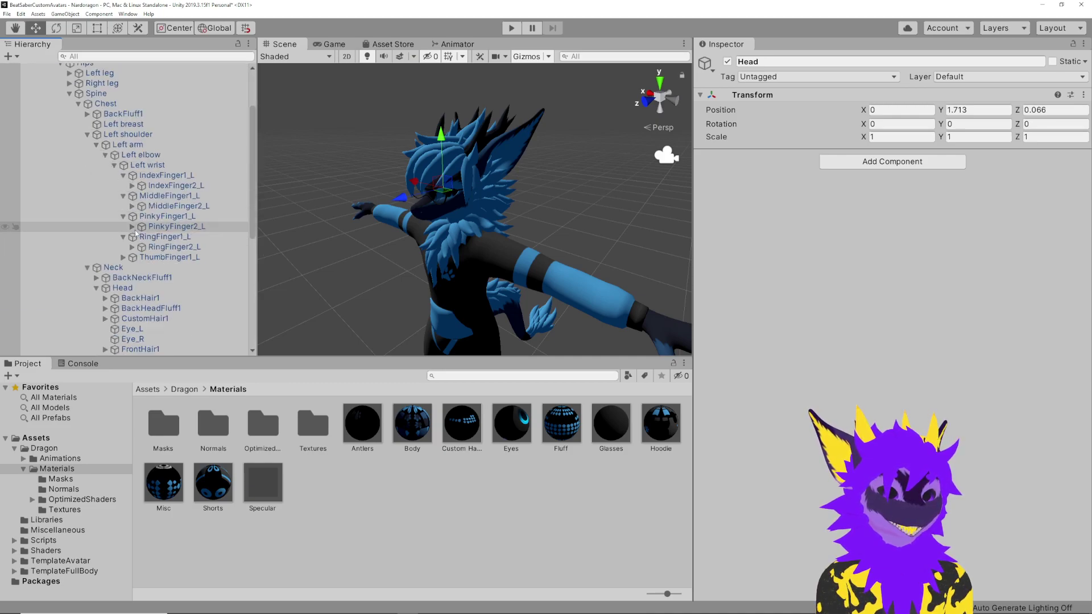
{"action": "right_click", "coordinate": [147, 167]}
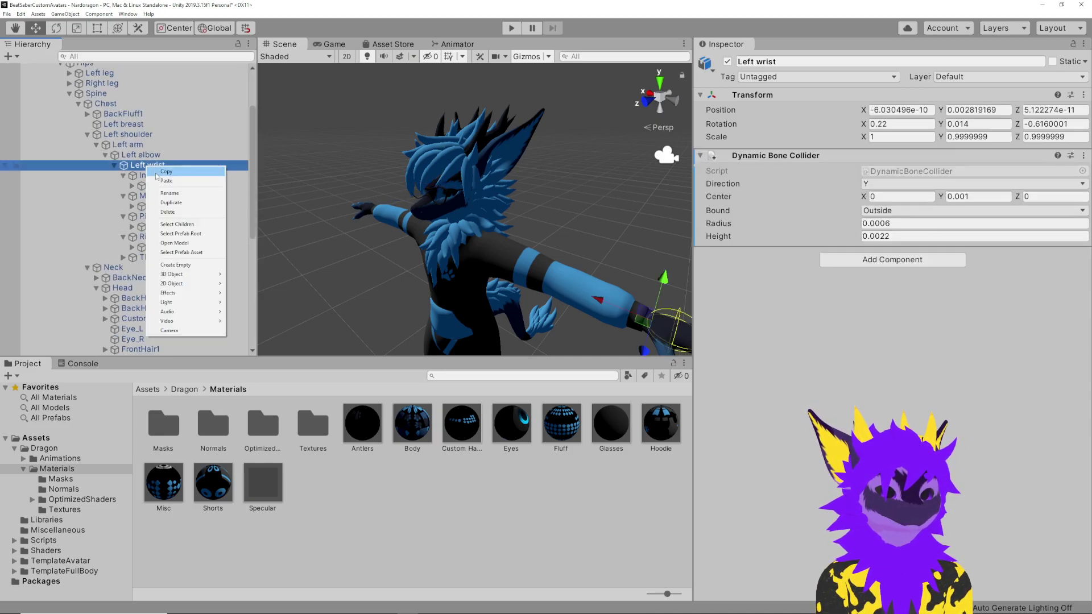
{"action": "left_click", "coordinate": [196, 266]}
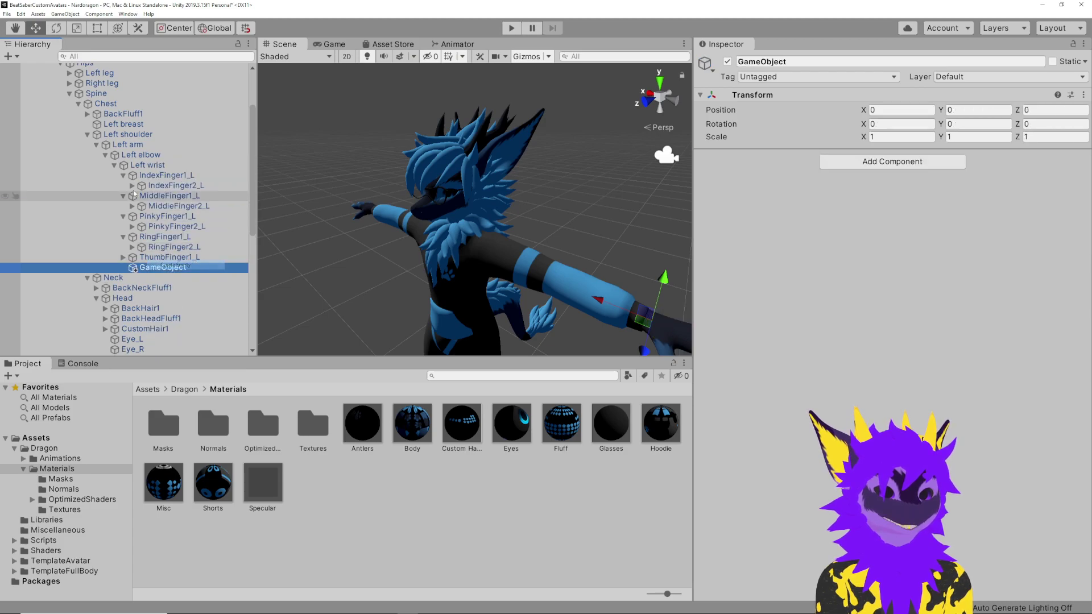
Name the new wrist object LeftHand and move it out of the armature to sit directly under Nardoragon.
{"action": "left_click", "coordinate": [836, 61]}
{"action": "type", "text": "LeftHand"}
{"action": "key", "text": "Return"}
{"action": "scroll", "coordinate": [168, 137], "scroll_direction": "down", "scroll_amount": 3}
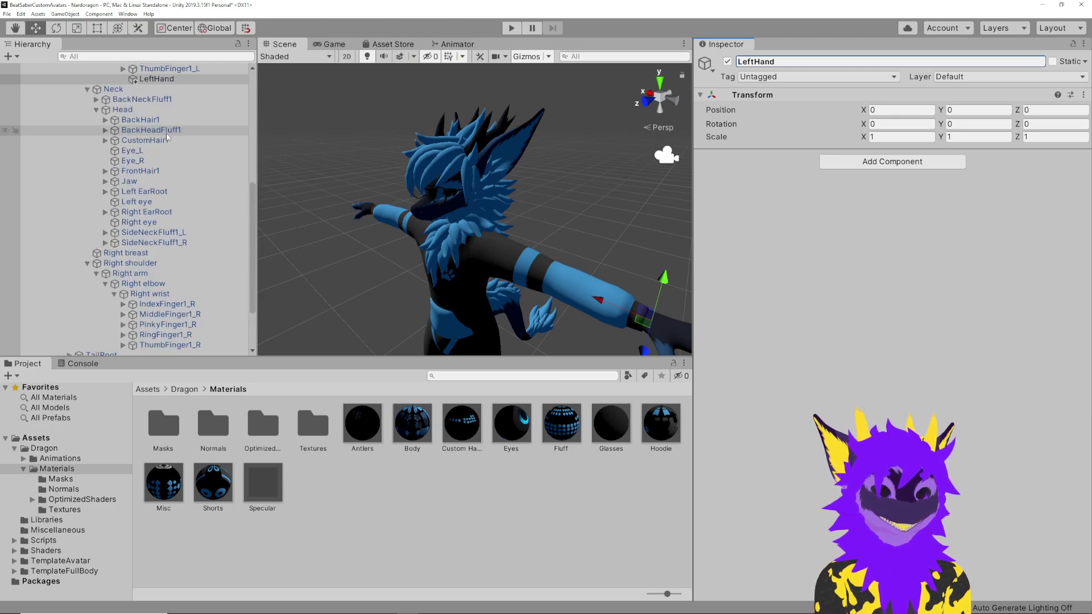
{"action": "left_click_drag", "start_coordinate": [156, 79], "coordinate": [99, 354]}
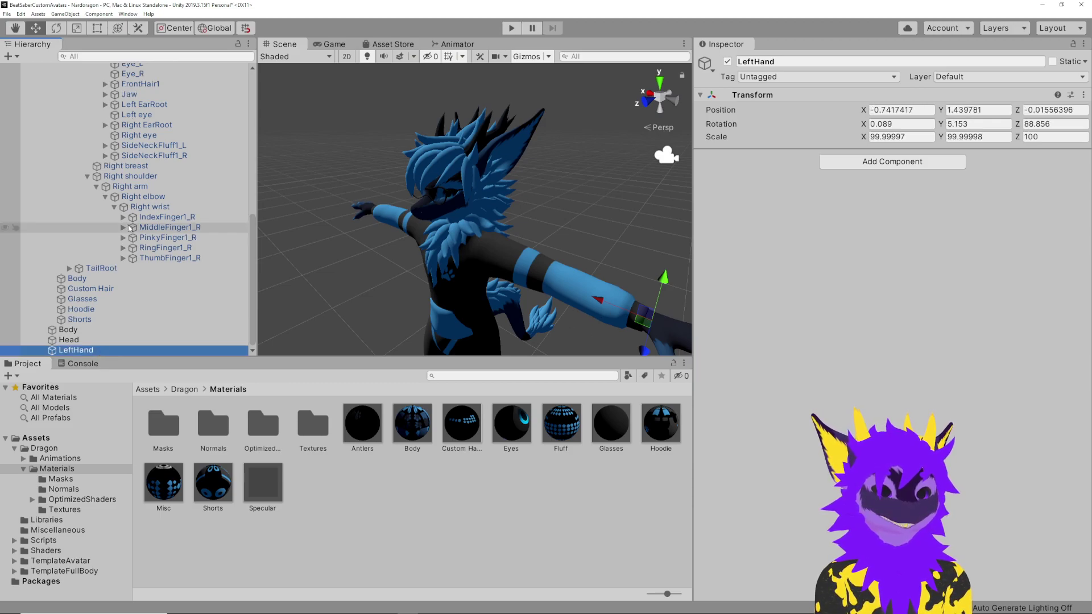
Create an empty object named RightHand under the Right wrist bone and reparent it directly under Nardoragon.
{"action": "right_click", "coordinate": [147, 207]}
{"action": "left_click", "coordinate": [175, 304]}
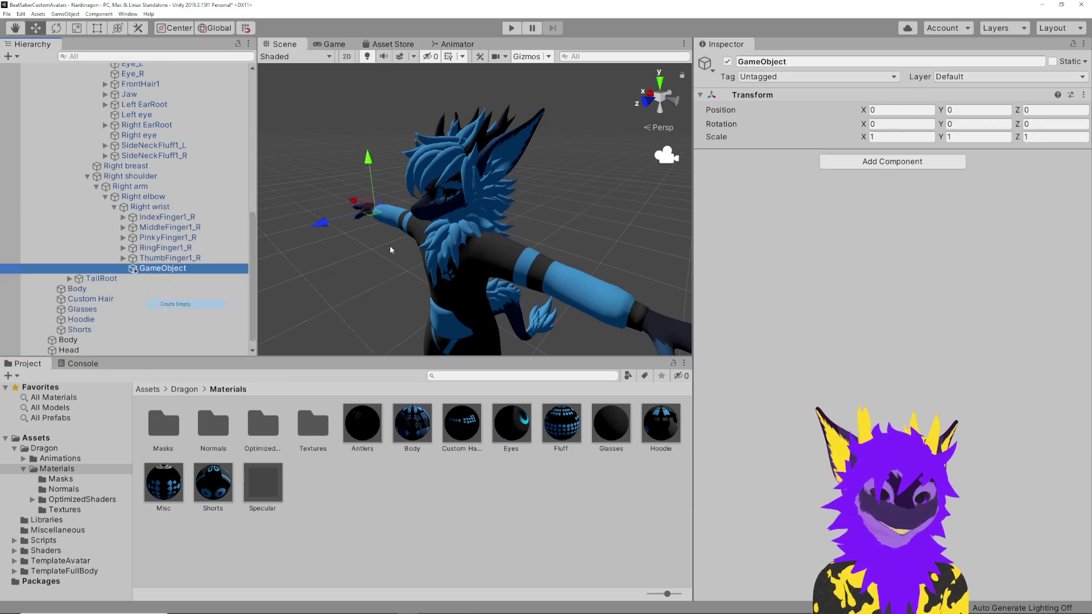
{"action": "type", "text": "Ri"}
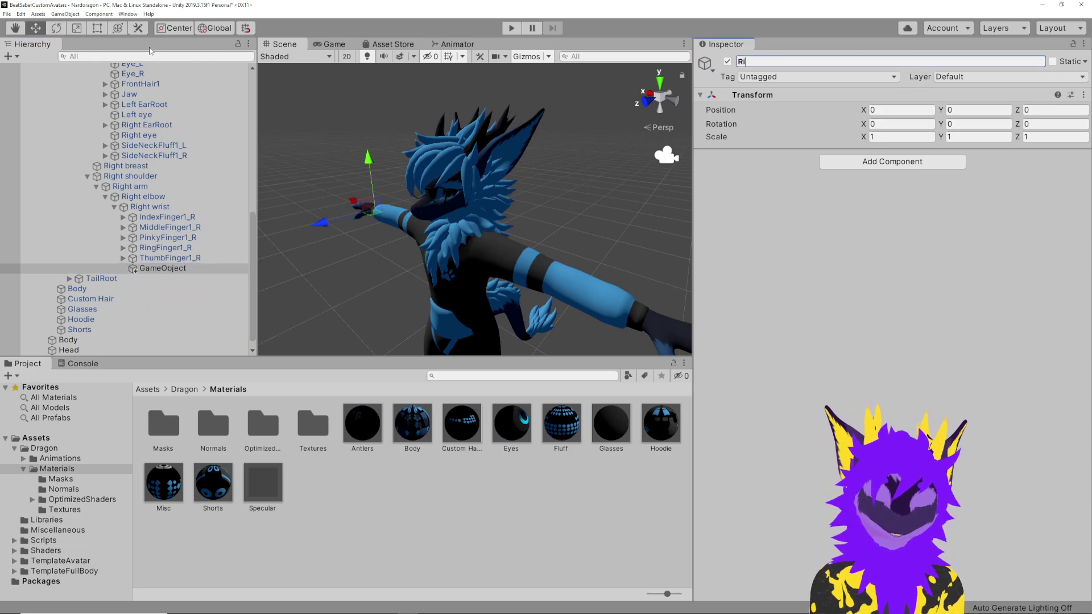
{"action": "type", "text": "ghtHand"}
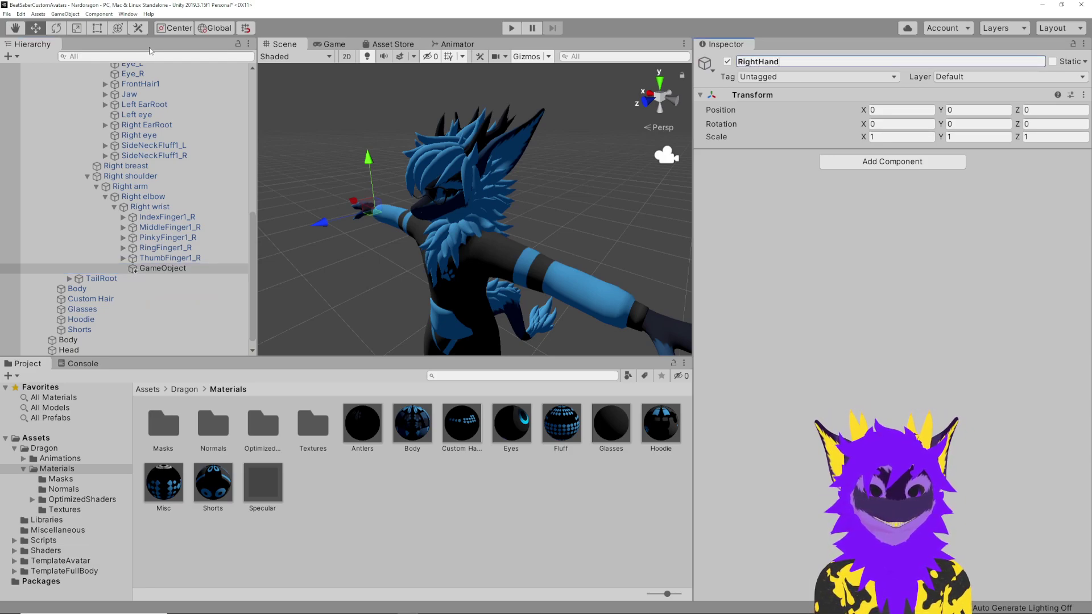
{"action": "key", "text": "Return"}
{"action": "scroll", "coordinate": [109, 316], "scroll_direction": "down", "scroll_amount": 1}
{"action": "left_click_drag", "start_coordinate": [146, 260], "coordinate": [79, 353]}
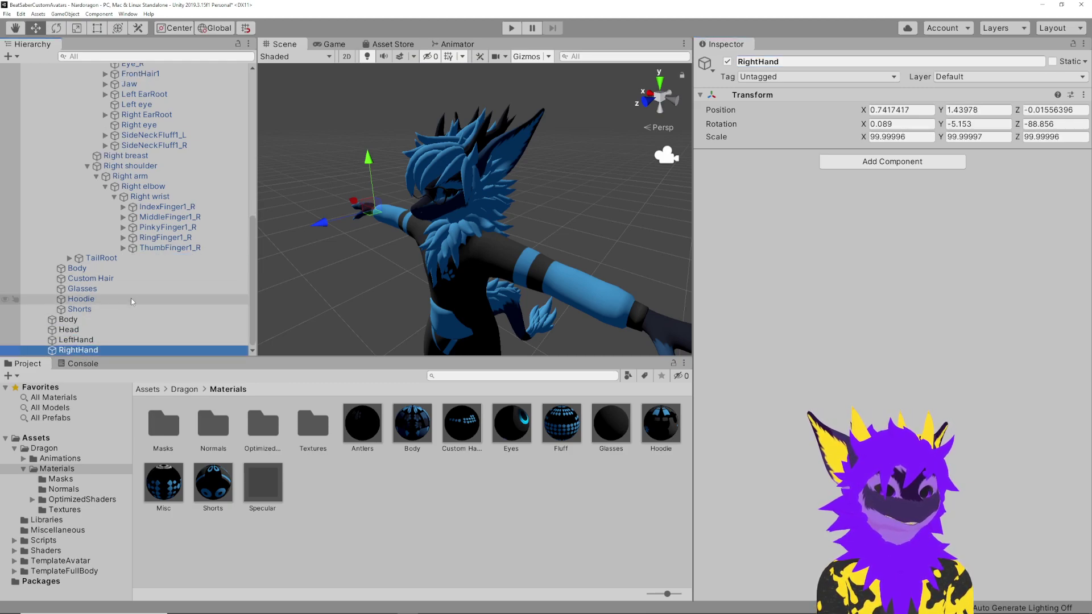
Collapse the expanded upper-body bones and create an empty child object under the Hips bone.
{"action": "scroll", "coordinate": [133, 295], "scroll_direction": "up", "scroll_amount": 6}
{"action": "scroll", "coordinate": [134, 294], "scroll_direction": "up", "scroll_amount": 5}
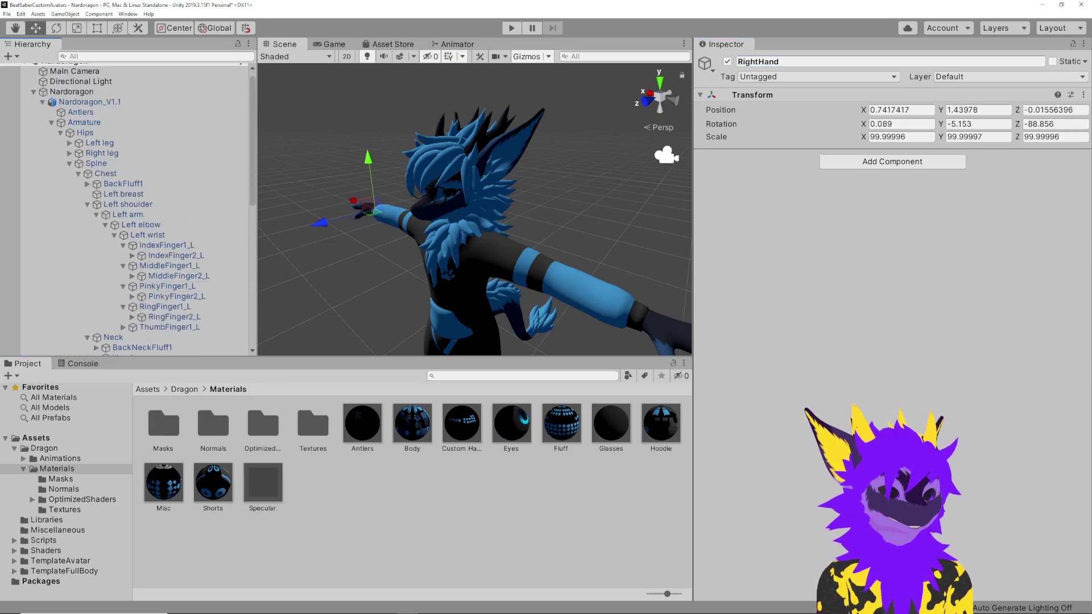
{"action": "scroll", "coordinate": [152, 322], "scroll_direction": "down", "scroll_amount": 2}
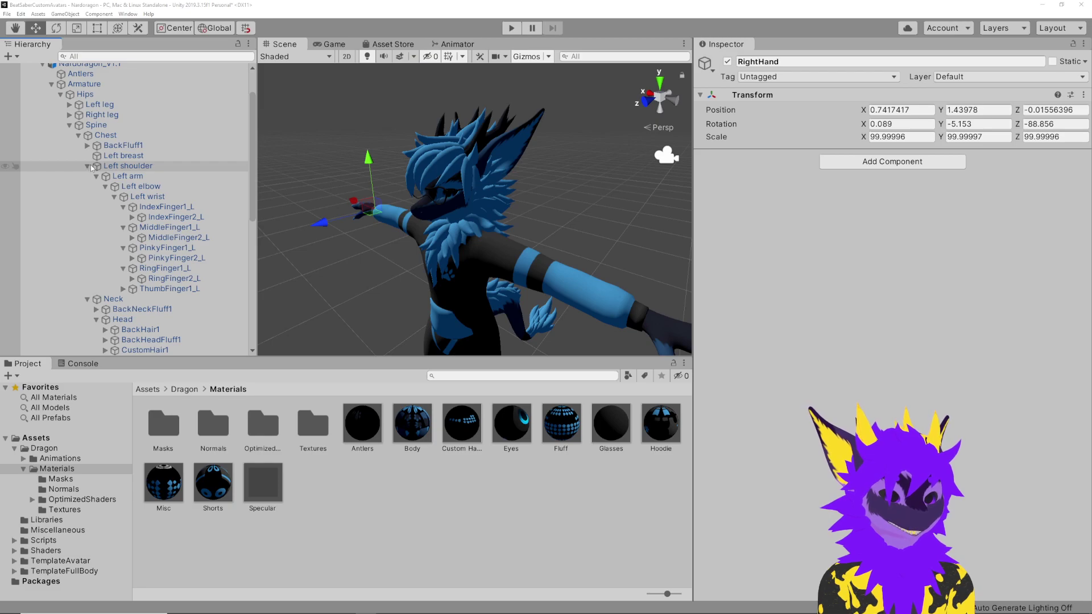
{"action": "left_click", "coordinate": [88, 165]}
{"action": "left_click", "coordinate": [87, 176]}
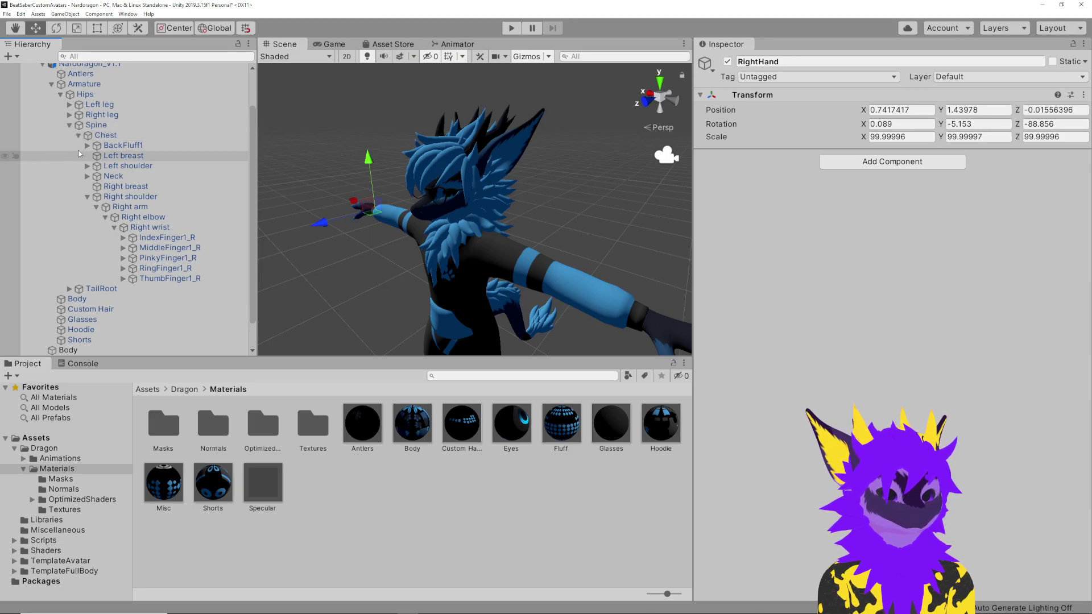
{"action": "left_click", "coordinate": [69, 125]}
{"action": "left_click", "coordinate": [84, 141]}
{"action": "right_click", "coordinate": [85, 142]}
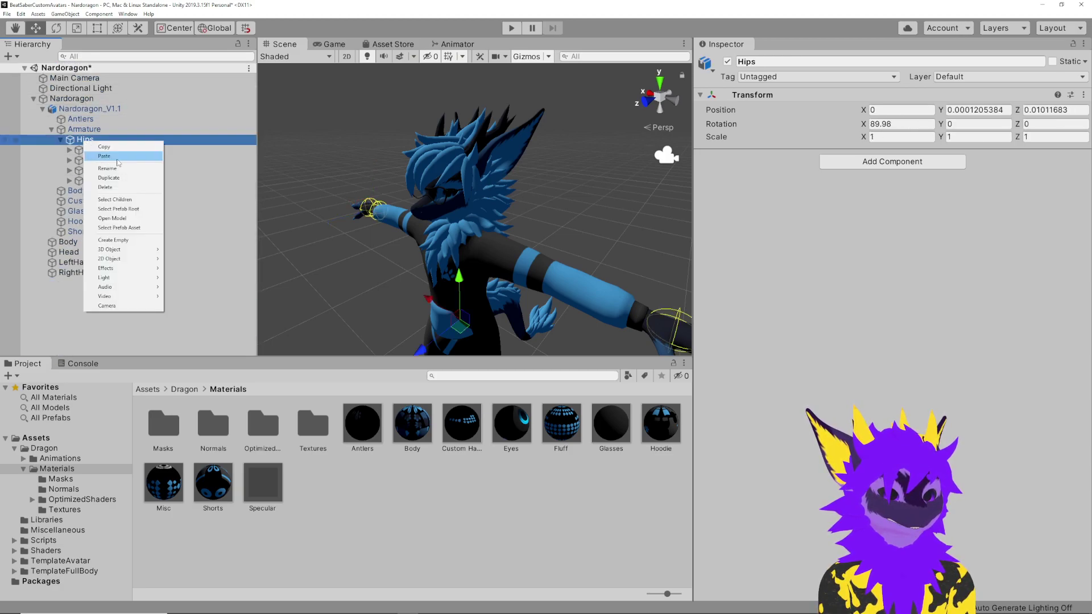
{"action": "left_click", "coordinate": [122, 239]}
Name the new hips object Pelvis and reparent it directly under Nardoragon.
{"action": "left_click", "coordinate": [1035, 59]}
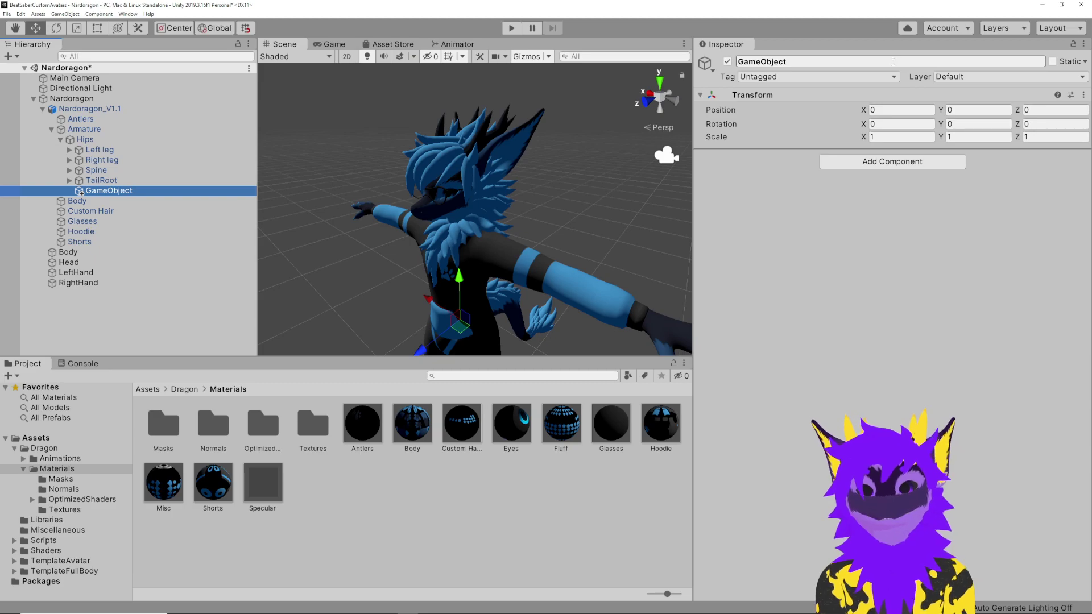
{"action": "type", "text": "Pelvis"}
{"action": "key", "text": "Return"}
{"action": "left_click_drag", "start_coordinate": [97, 190], "coordinate": [91, 291]}
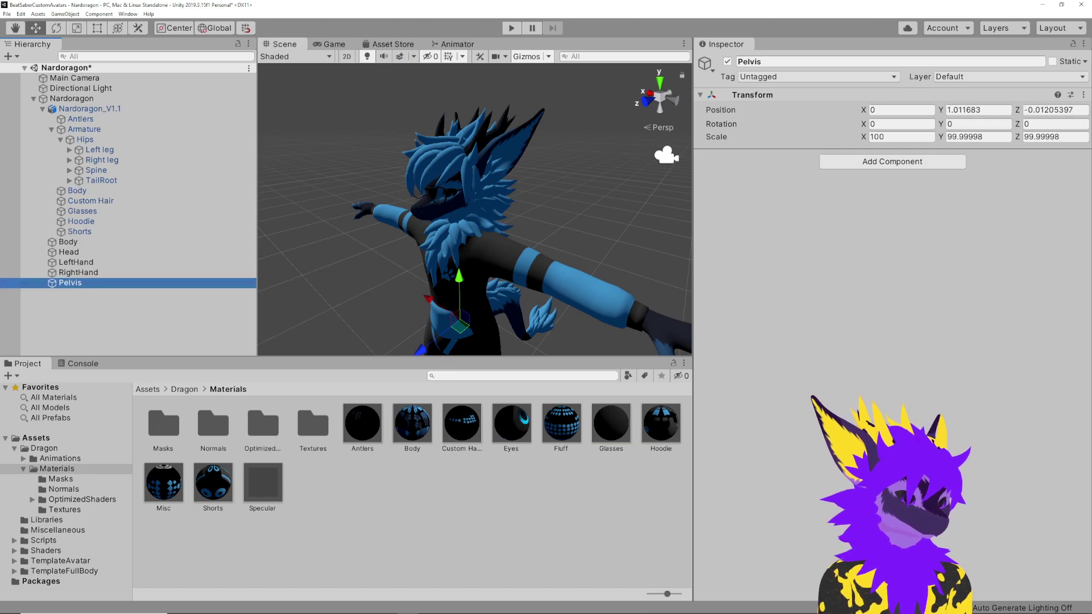
Create an empty object named LeftLeg under the Left ankle bone and reparent it directly under Nardoragon.
{"action": "left_click", "coordinate": [70, 150]}
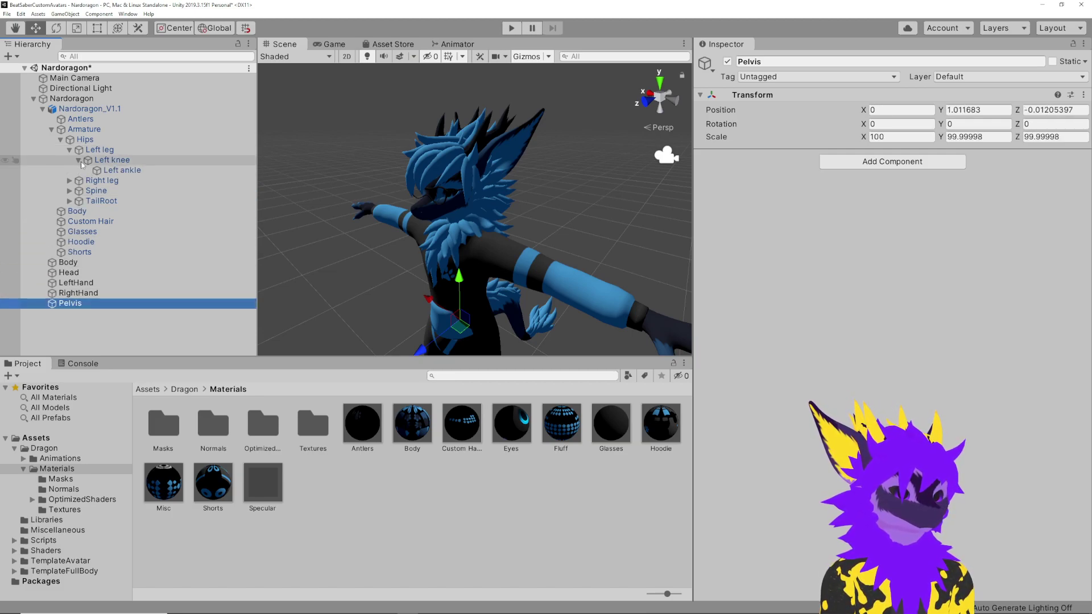
{"action": "left_click", "coordinate": [114, 170]}
{"action": "right_click", "coordinate": [112, 171]}
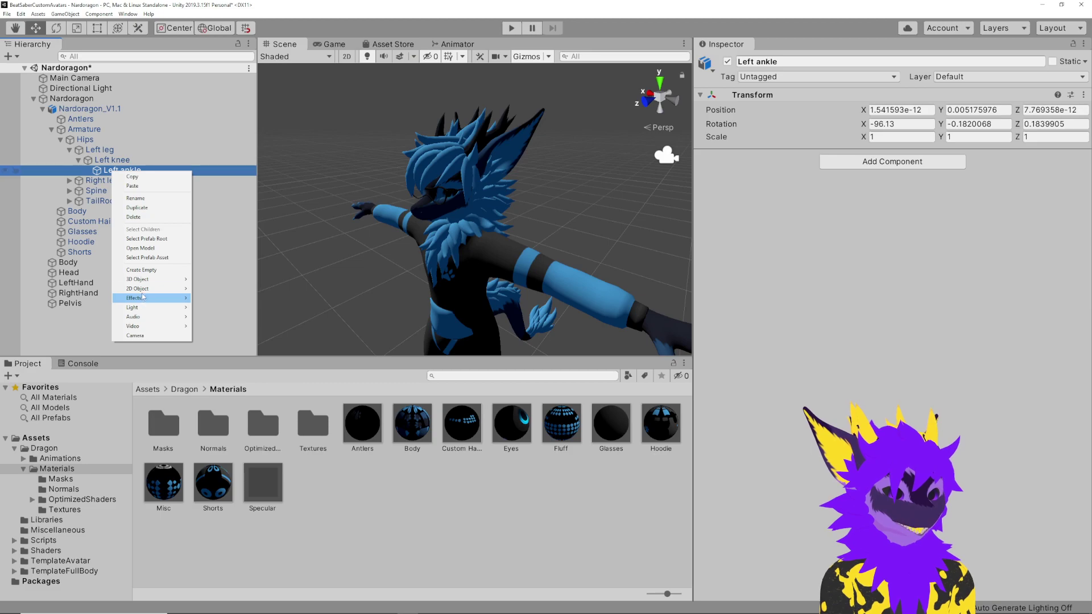
{"action": "left_click", "coordinate": [152, 272]}
{"action": "left_click", "coordinate": [762, 62]}
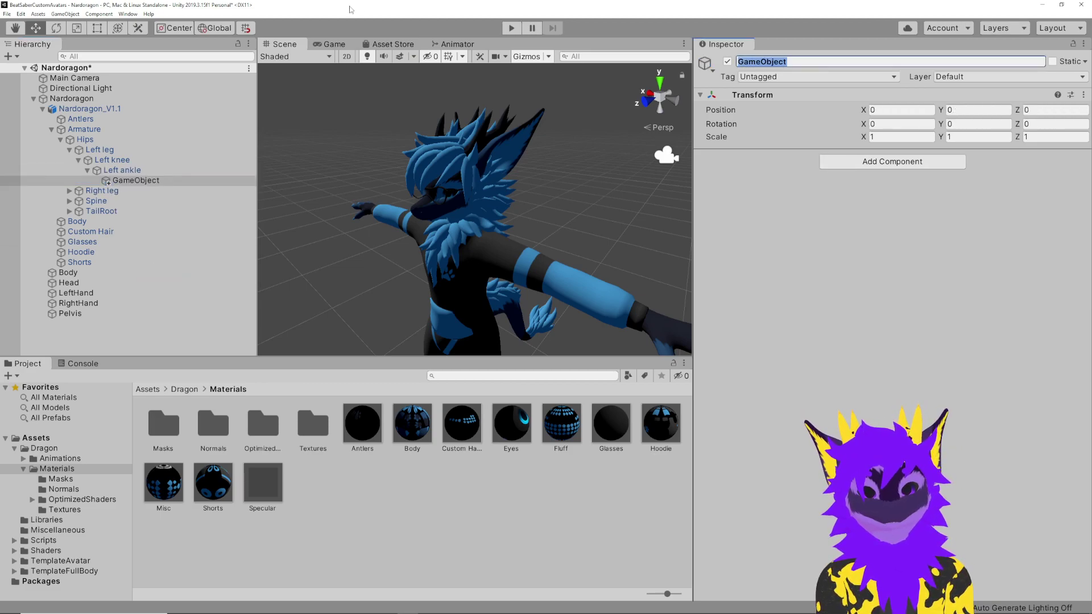
{"action": "type", "text": "LeftLeg"}
{"action": "key", "text": "Return"}
{"action": "left_click_drag", "start_coordinate": [123, 180], "coordinate": [95, 324]}
Create an empty object named RightLeg under the Right ankle bone and reparent it directly under Nardoragon.
{"action": "left_click", "coordinate": [70, 180]}
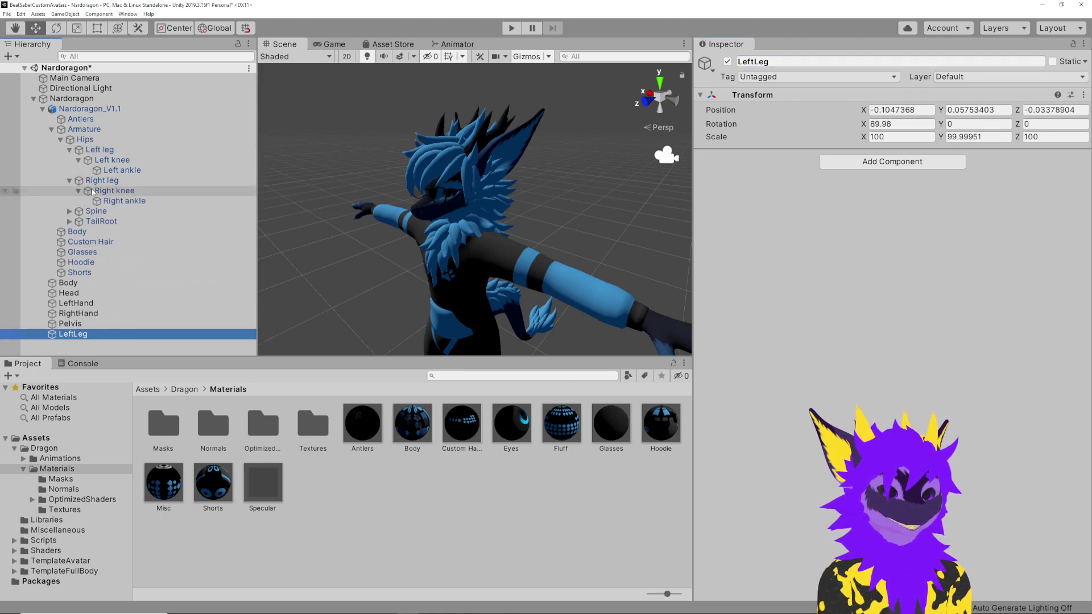
{"action": "right_click", "coordinate": [128, 204]}
{"action": "left_click", "coordinate": [165, 302]}
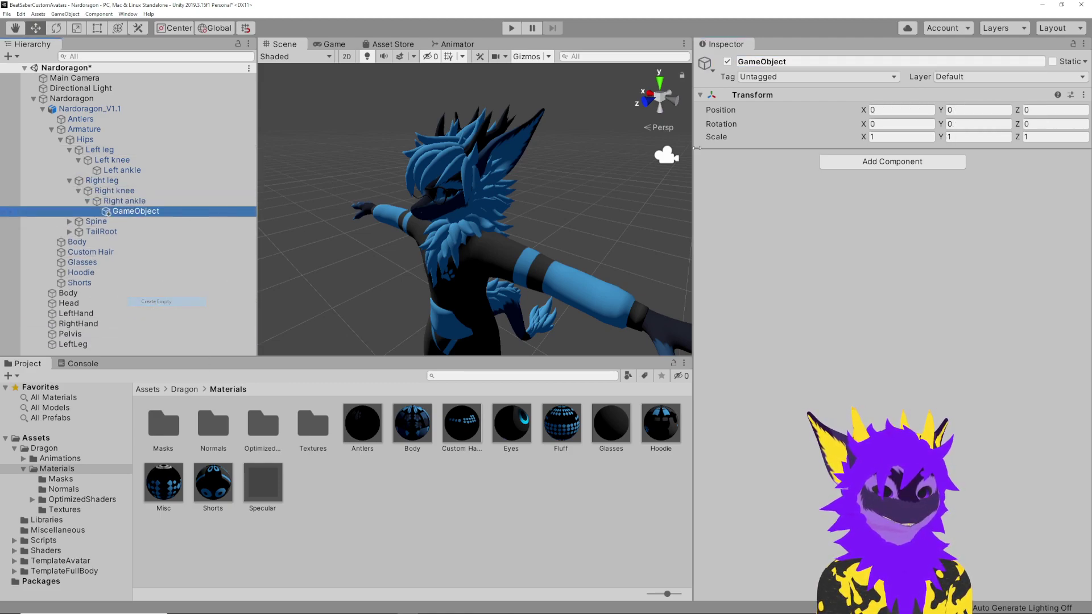
{"action": "left_click", "coordinate": [767, 61]}
{"action": "type", "text": "RightLeg"}
{"action": "key", "text": "Return"}
{"action": "left_click_drag", "start_coordinate": [131, 212], "coordinate": [85, 352]}
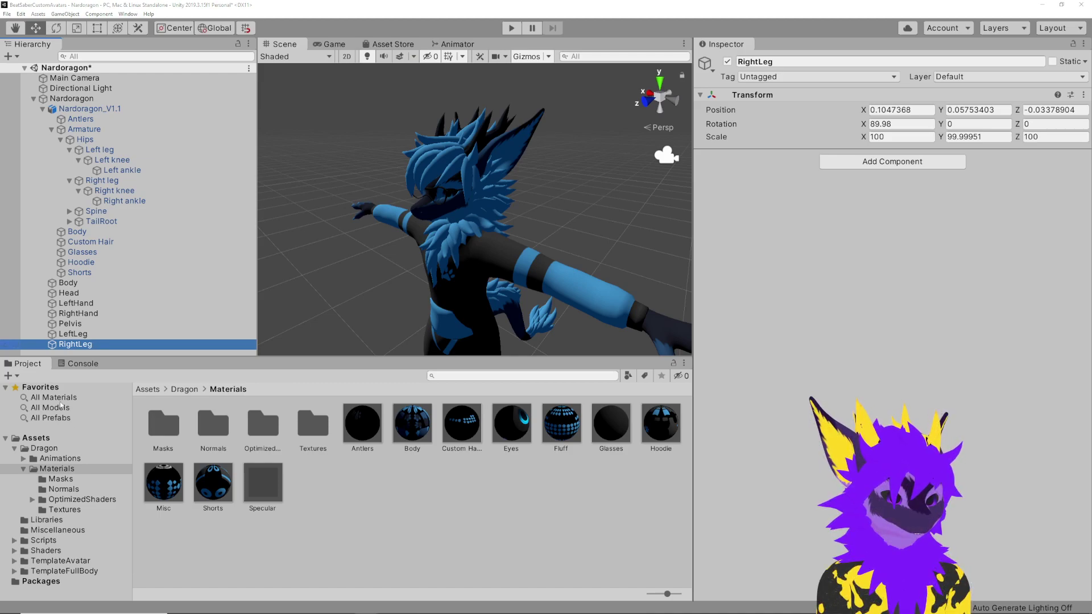
Create an empty child object named HeadTarget under the Head tracking object.
{"action": "left_click", "coordinate": [69, 293]}
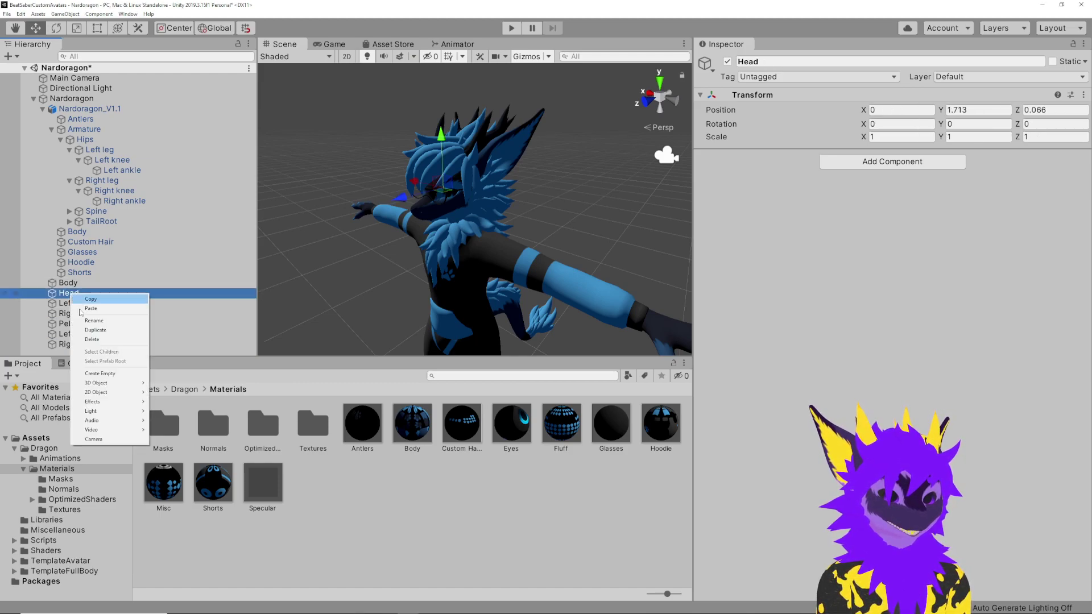
{"action": "left_click", "coordinate": [107, 384]}
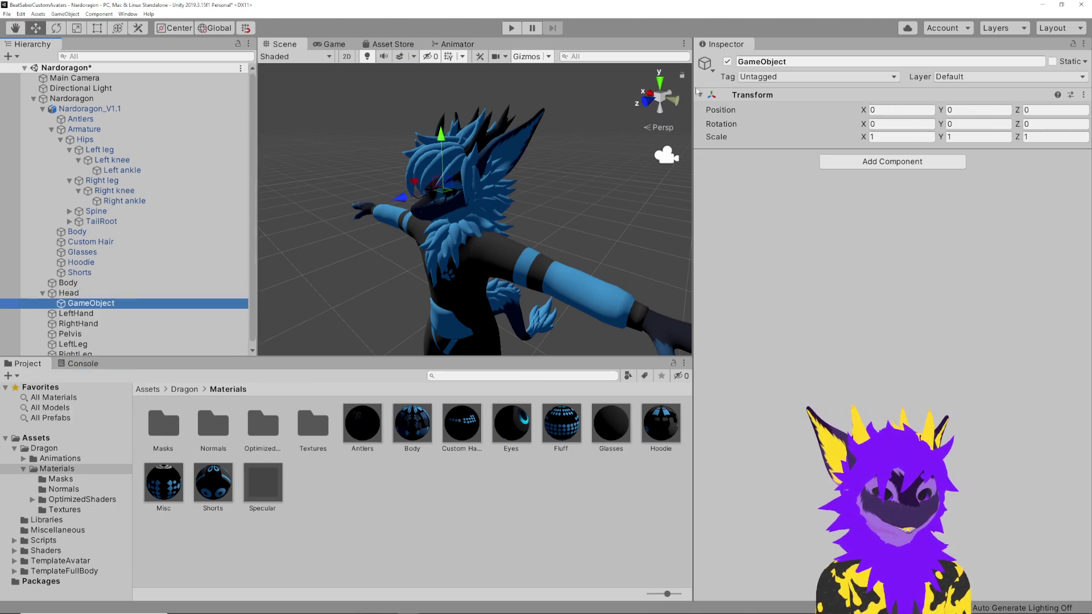
{"action": "left_click", "coordinate": [763, 62]}
{"action": "type", "text": "HeadTarget"}
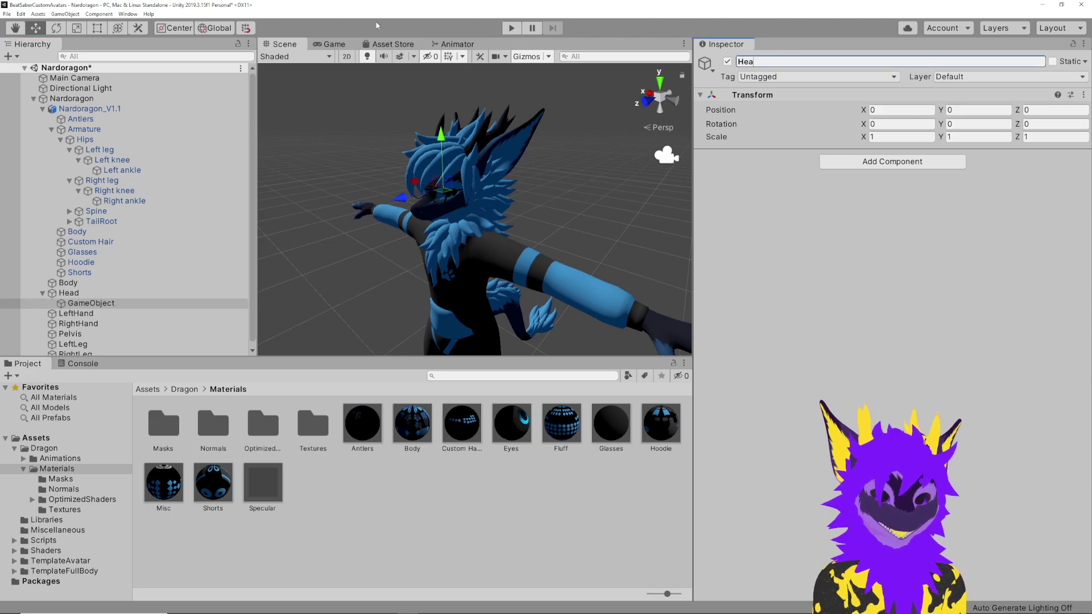
Collapse the Nardoragon_V1.1 hierarchy and add an Avatar Descriptor component to the parent Nardoragon object.
{"action": "left_click", "coordinate": [90, 109]}
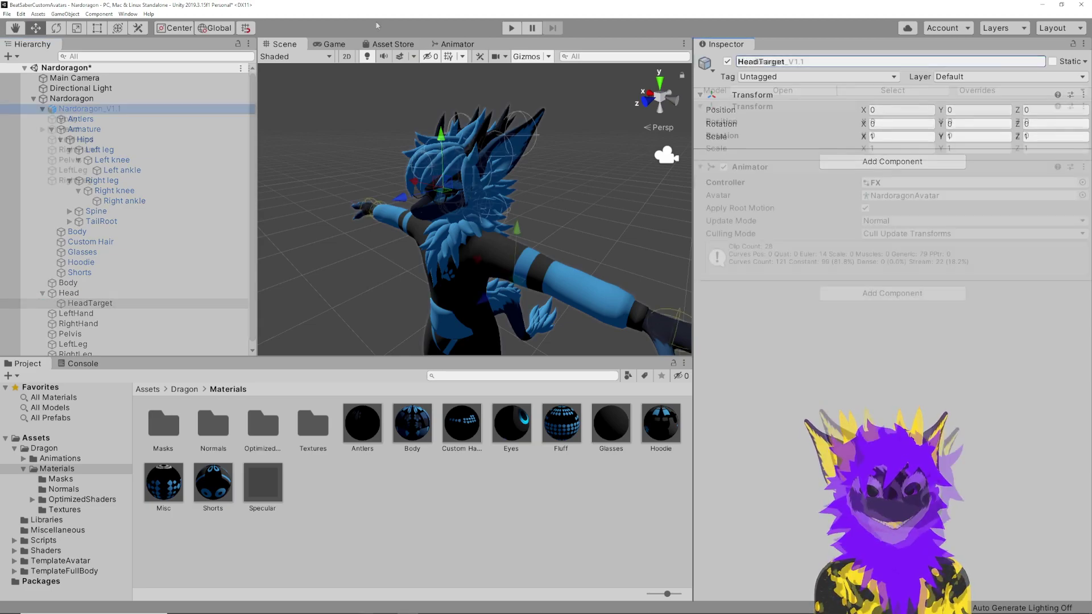
{"action": "left_click", "coordinate": [43, 108]}
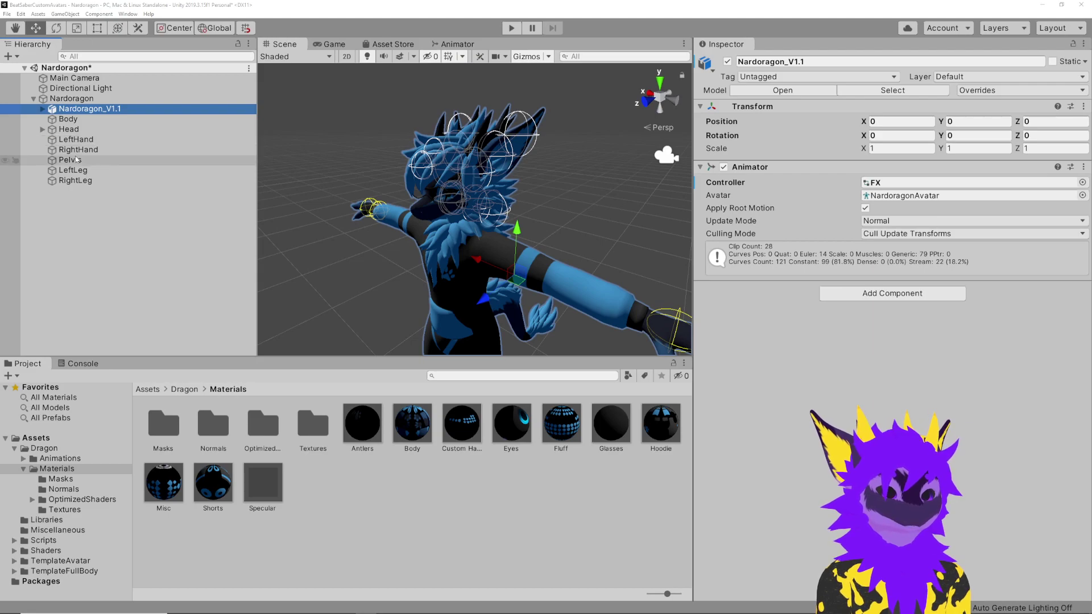
{"action": "left_click", "coordinate": [86, 101]}
{"action": "left_click", "coordinate": [879, 165]}
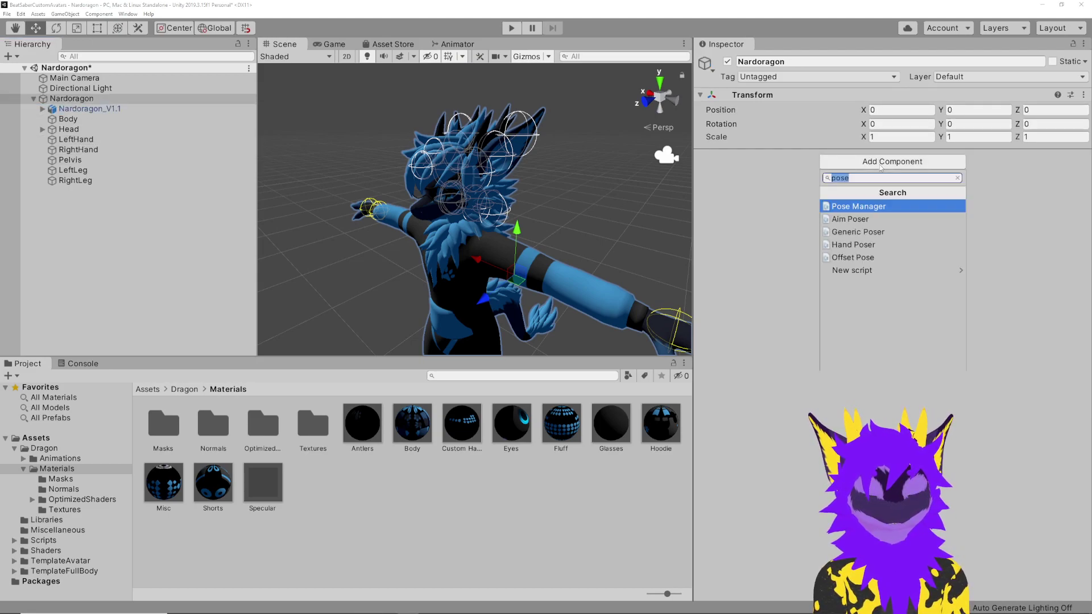
{"action": "type", "text": "avatar"}
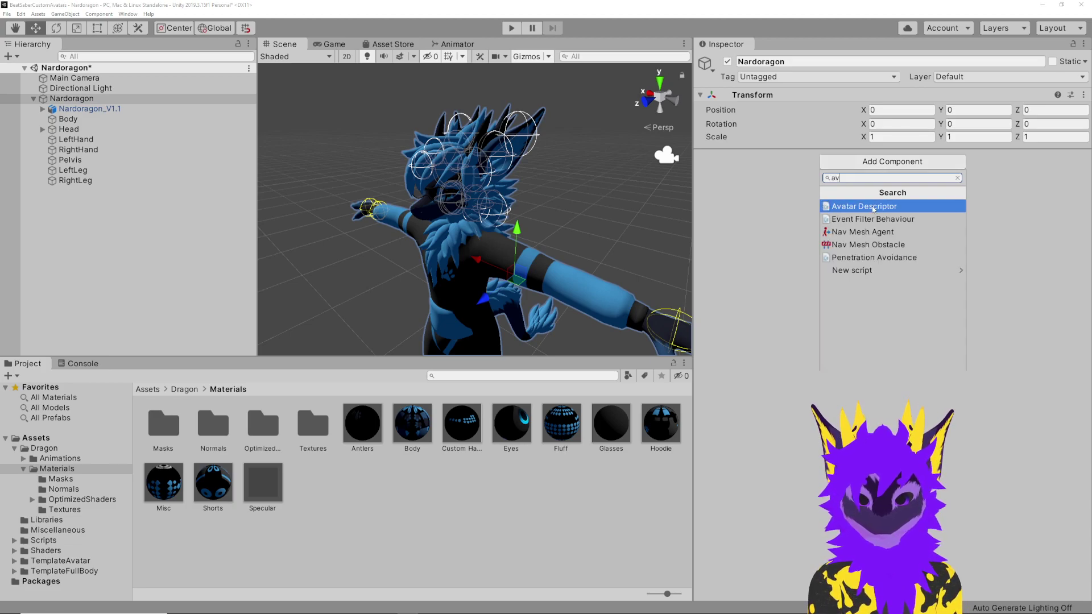
{"action": "key", "text": "Return"}
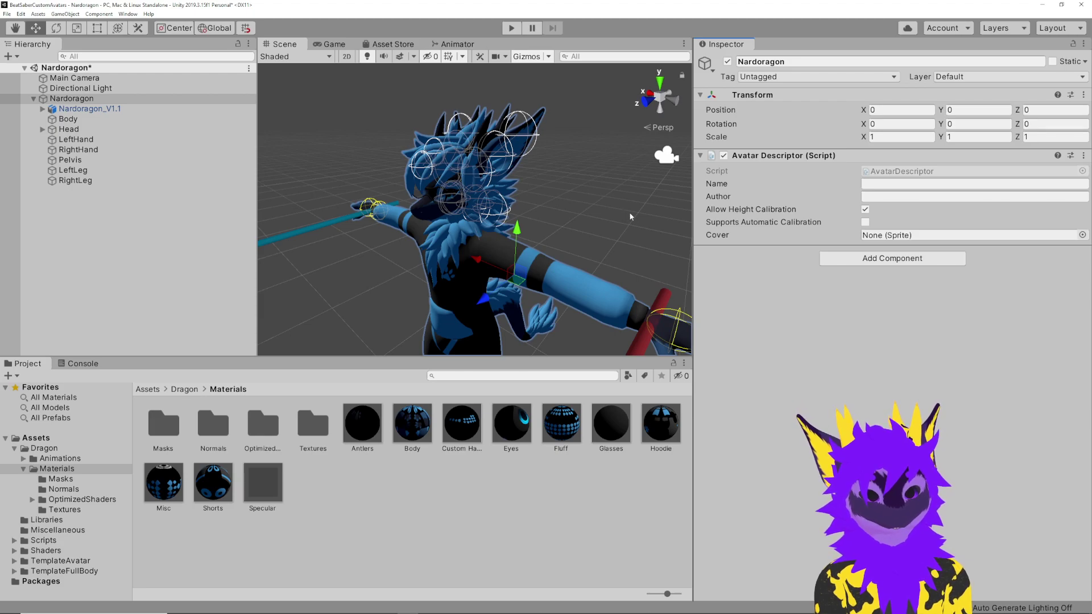
Add a VRIK Manager component to the Nardoragon_V1.1 model.
{"action": "right_click_drag", "start_coordinate": [367, 232], "coordinate": [602, 271]}
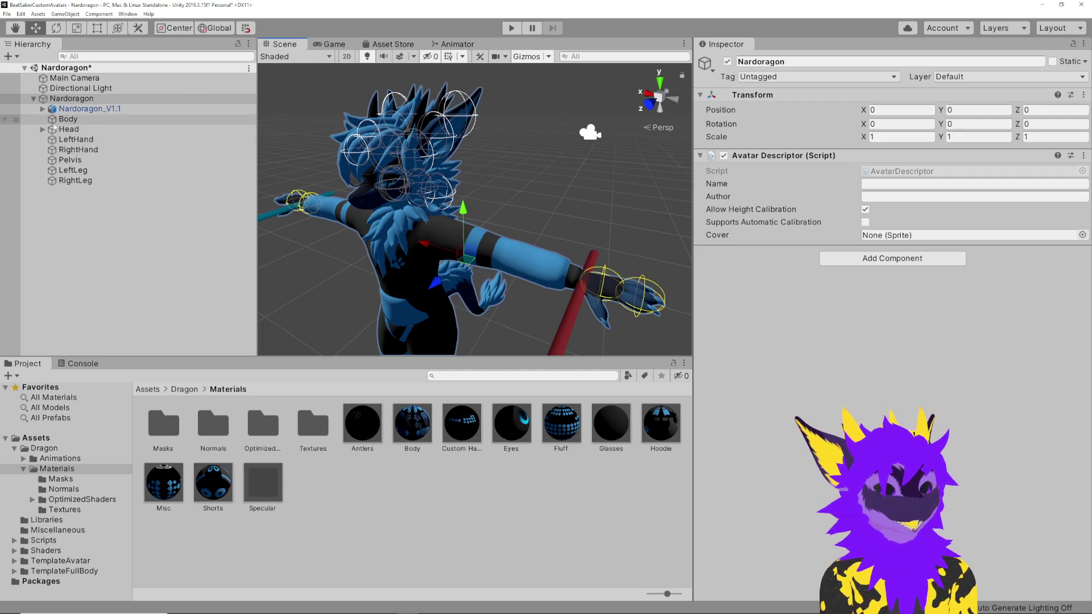
{"action": "left_click", "coordinate": [73, 109]}
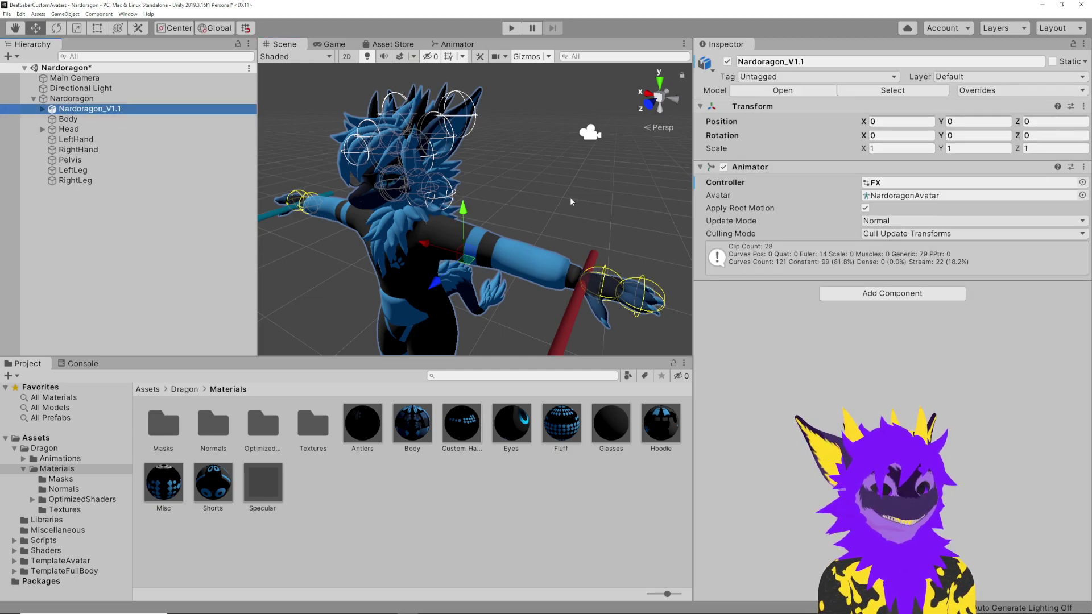
{"action": "left_click", "coordinate": [858, 293]}
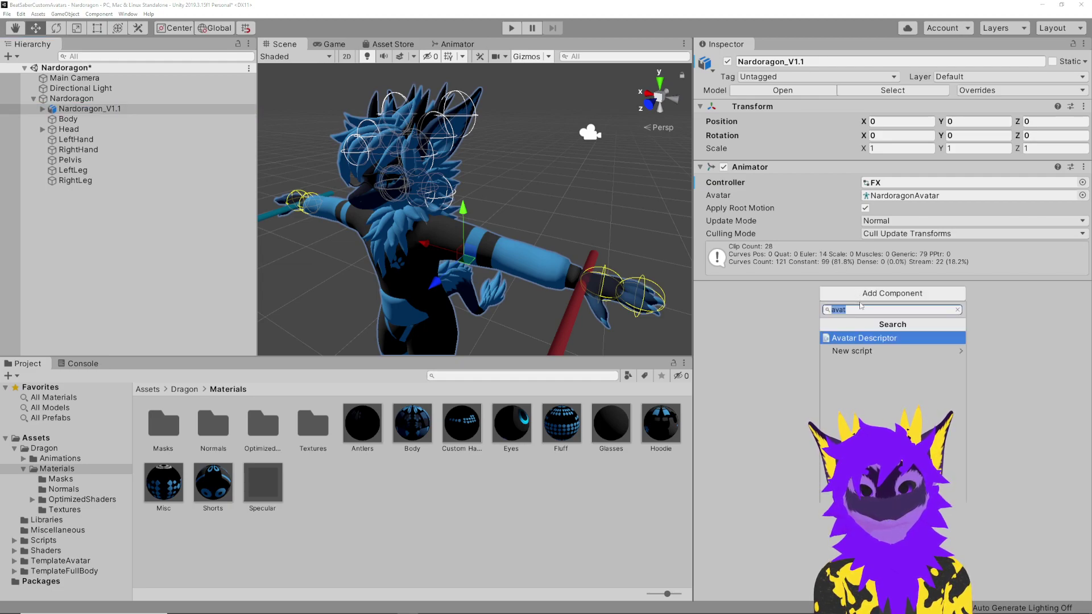
{"action": "type", "text": "vrik"}
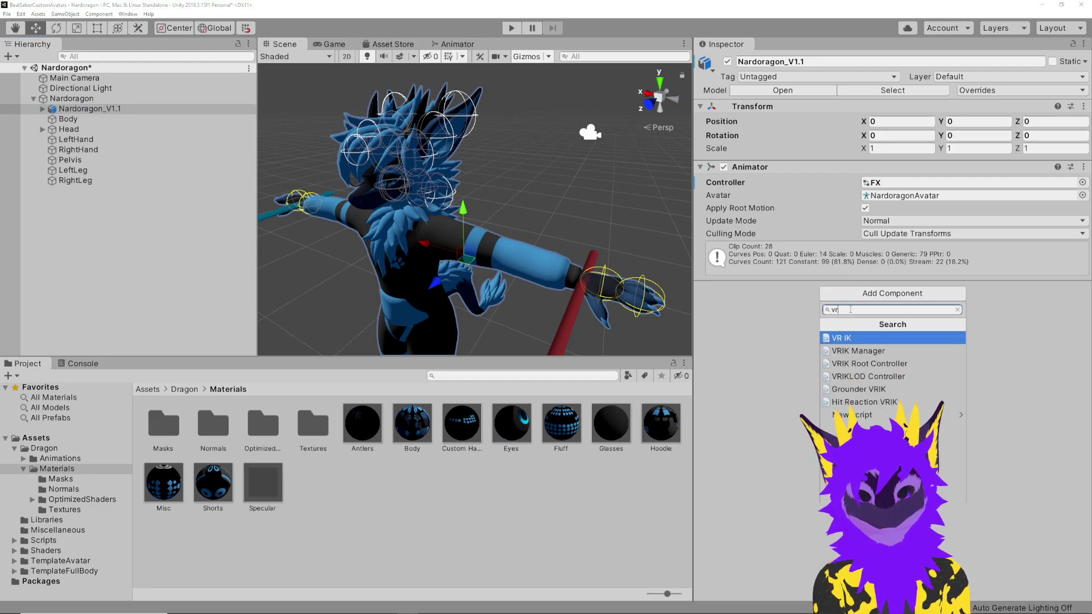
{"action": "left_click", "coordinate": [858, 351]}
Add a Pose Manager component to Nardoragon_V1.1 below the VRIK Manager.
{"action": "scroll", "coordinate": [891, 341], "scroll_direction": "down", "scroll_amount": 10}
{"action": "scroll", "coordinate": [892, 341], "scroll_direction": "down", "scroll_amount": 5}
{"action": "left_click", "coordinate": [892, 586]}
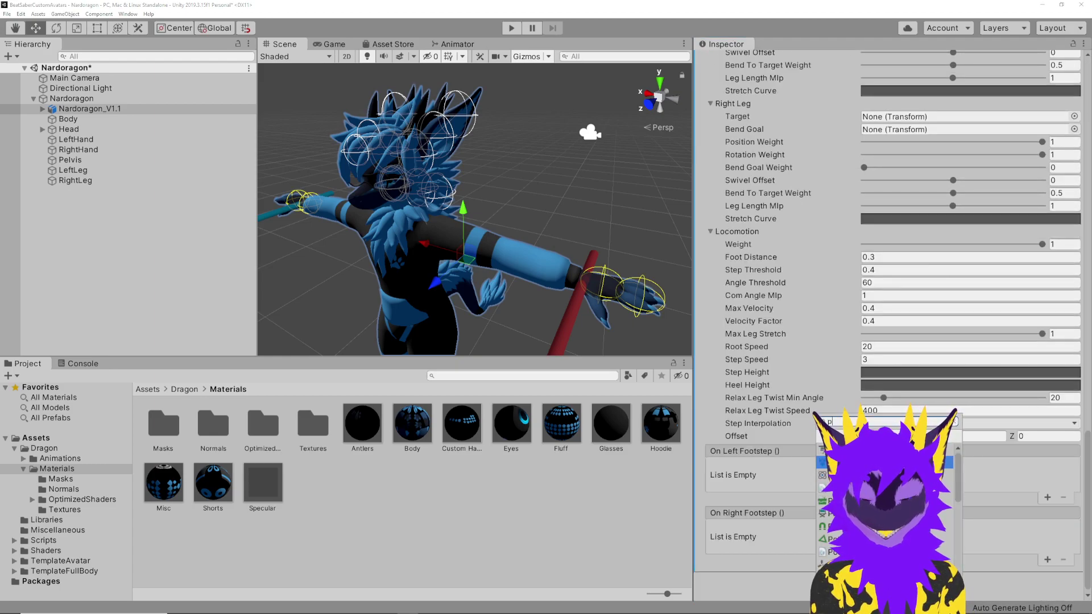
{"action": "key", "text": "Return"}
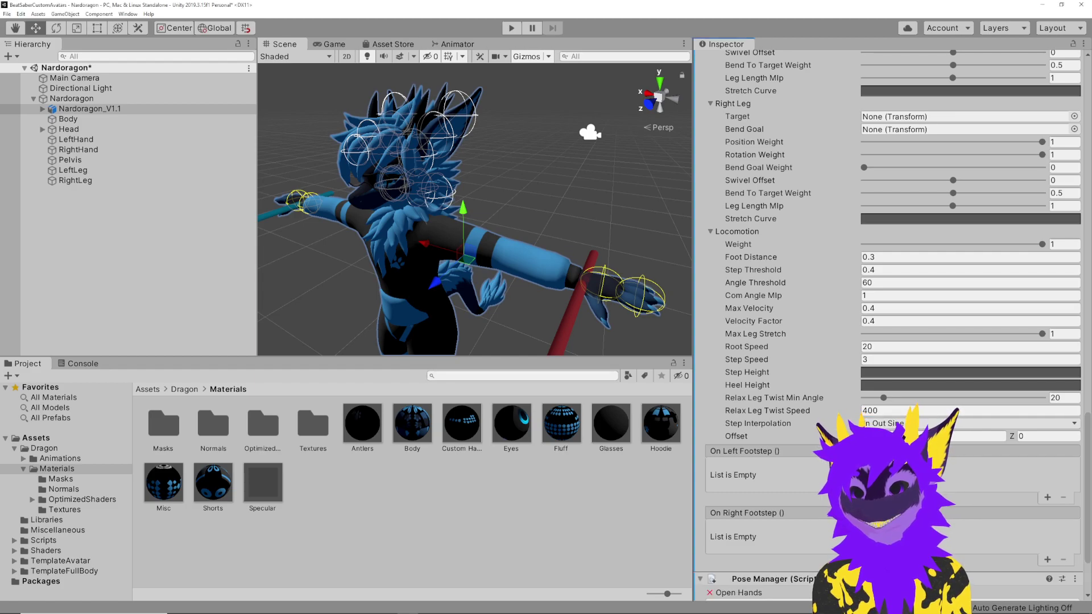
Review the VRIK Manager's bone references, from Root through the spine, arms and legs to the toes.
{"action": "scroll", "coordinate": [892, 342], "scroll_direction": "up", "scroll_amount": 10}
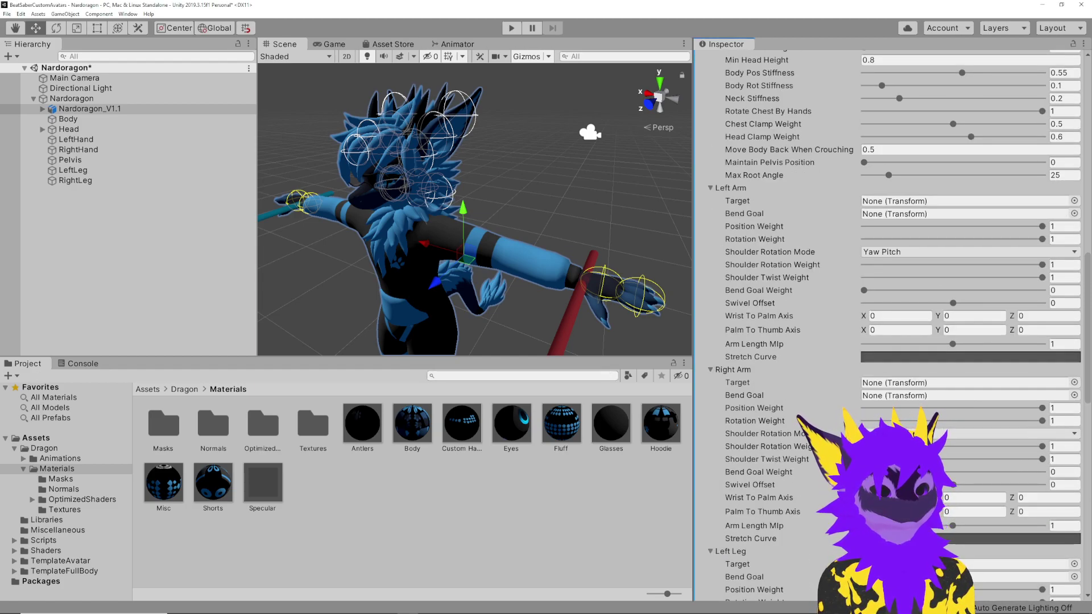
{"action": "scroll", "coordinate": [891, 341], "scroll_direction": "up", "scroll_amount": 4}
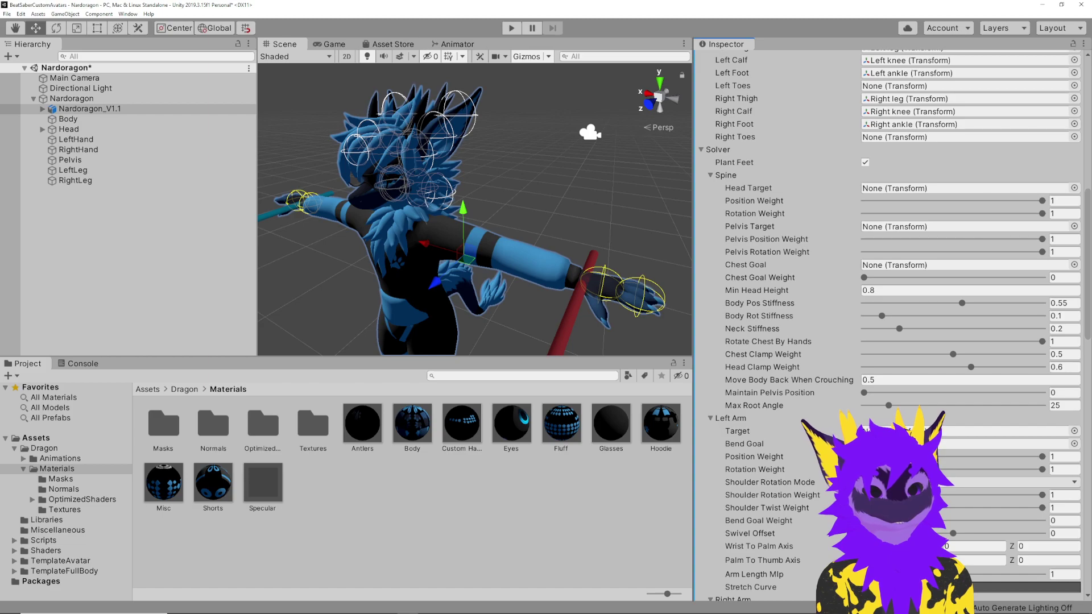
{"action": "scroll", "coordinate": [949, 210], "scroll_direction": "up", "scroll_amount": 8}
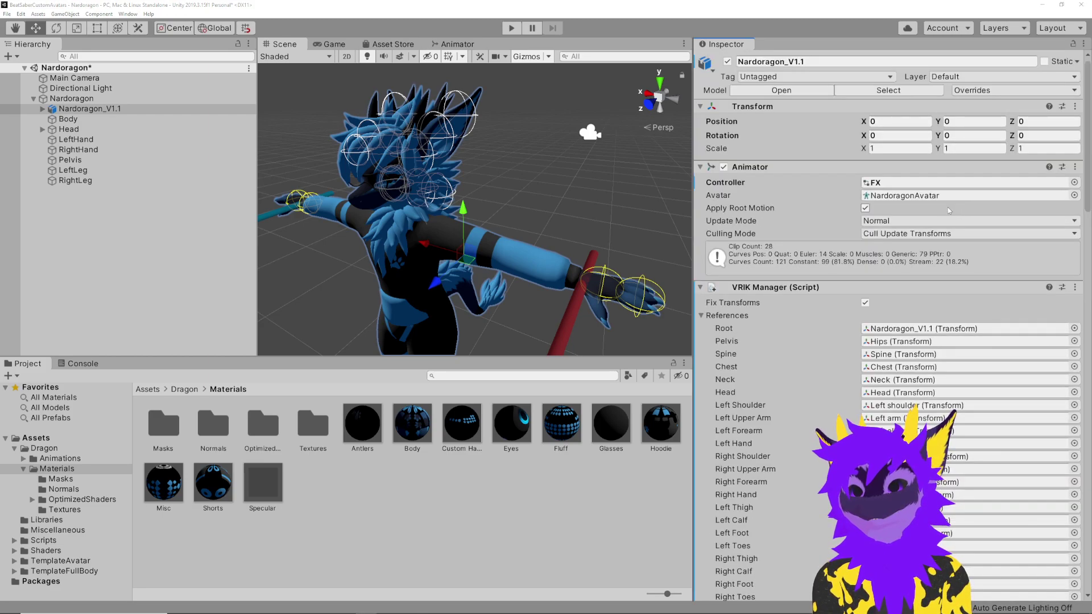
{"action": "scroll", "coordinate": [878, 340], "scroll_direction": "down", "scroll_amount": 4}
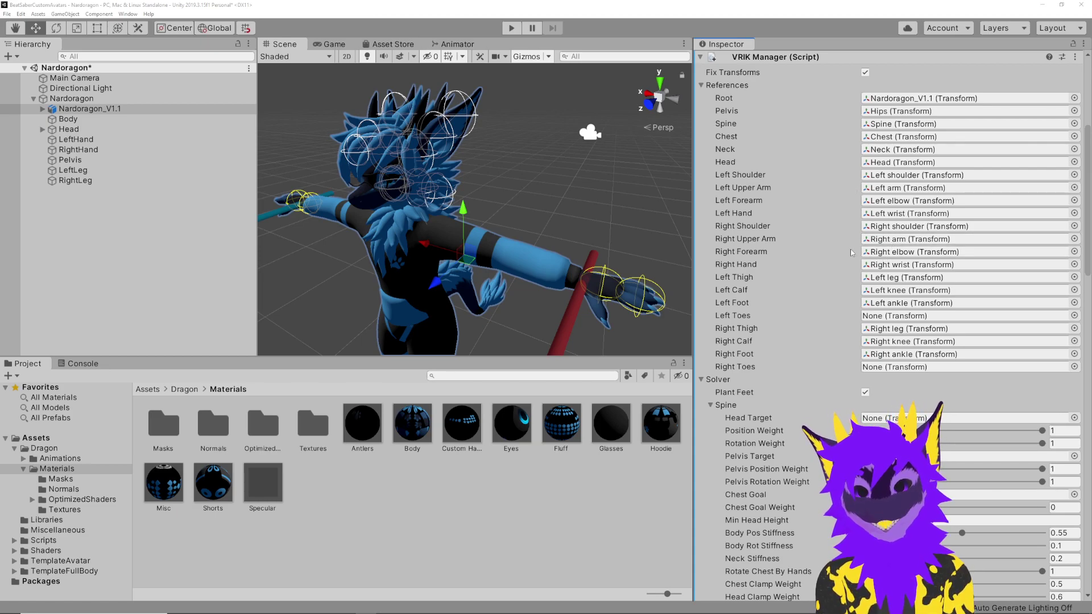
{"action": "scroll", "coordinate": [914, 215], "scroll_direction": "down", "scroll_amount": 2}
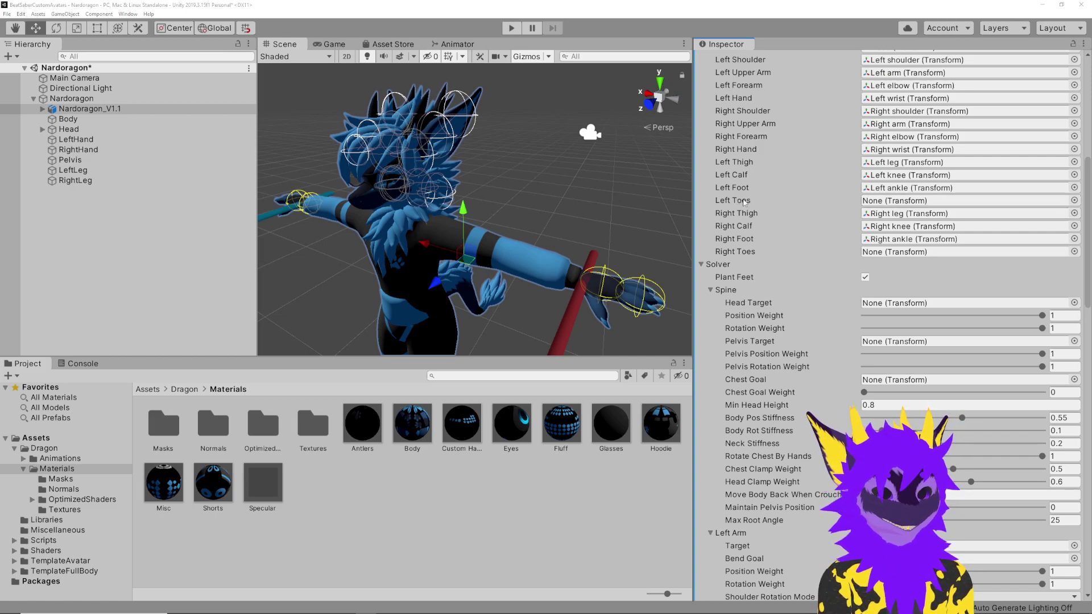
{"action": "scroll", "coordinate": [882, 233], "scroll_direction": "up", "scroll_amount": 6}
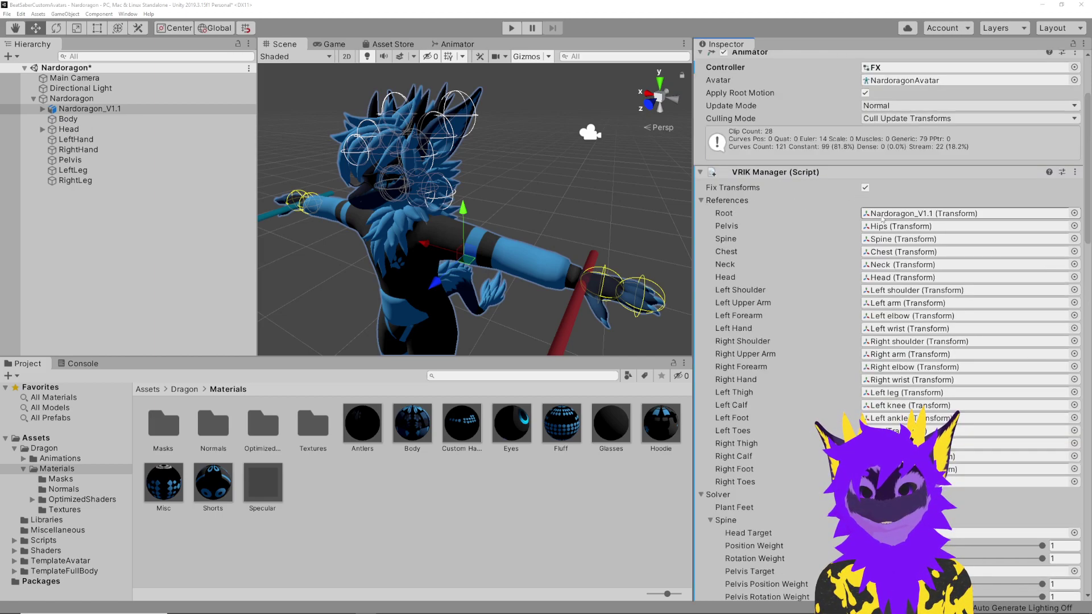
Assign the HeadTarget object as the Head Target in the VRIK Manager's Spine solver settings.
{"action": "scroll", "coordinate": [870, 273], "scroll_direction": "down", "scroll_amount": 3}
{"action": "scroll", "coordinate": [869, 288], "scroll_direction": "down", "scroll_amount": 5}
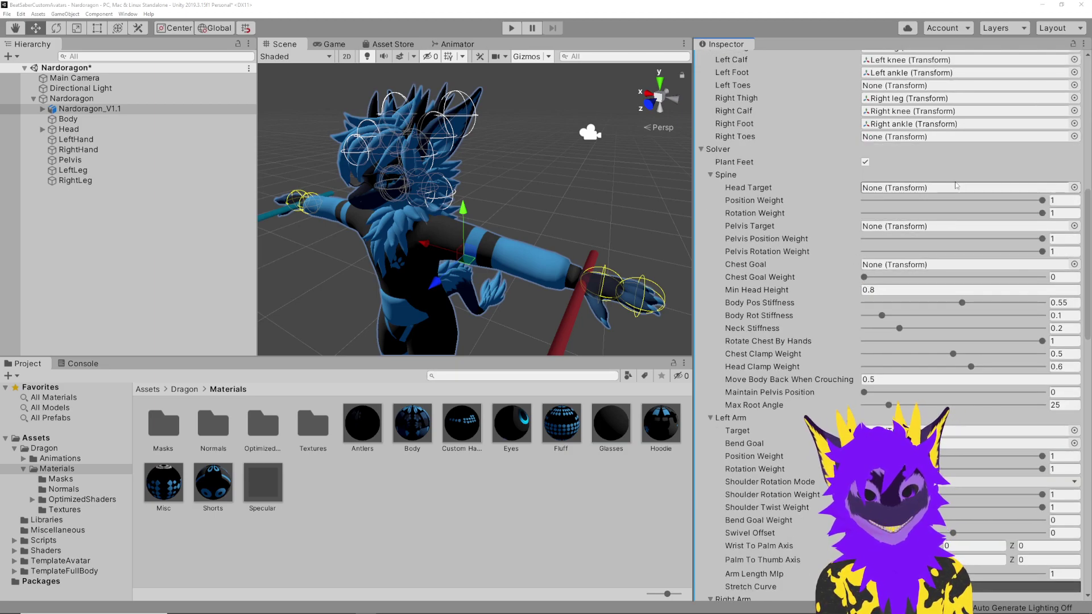
{"action": "left_click", "coordinate": [1073, 187]}
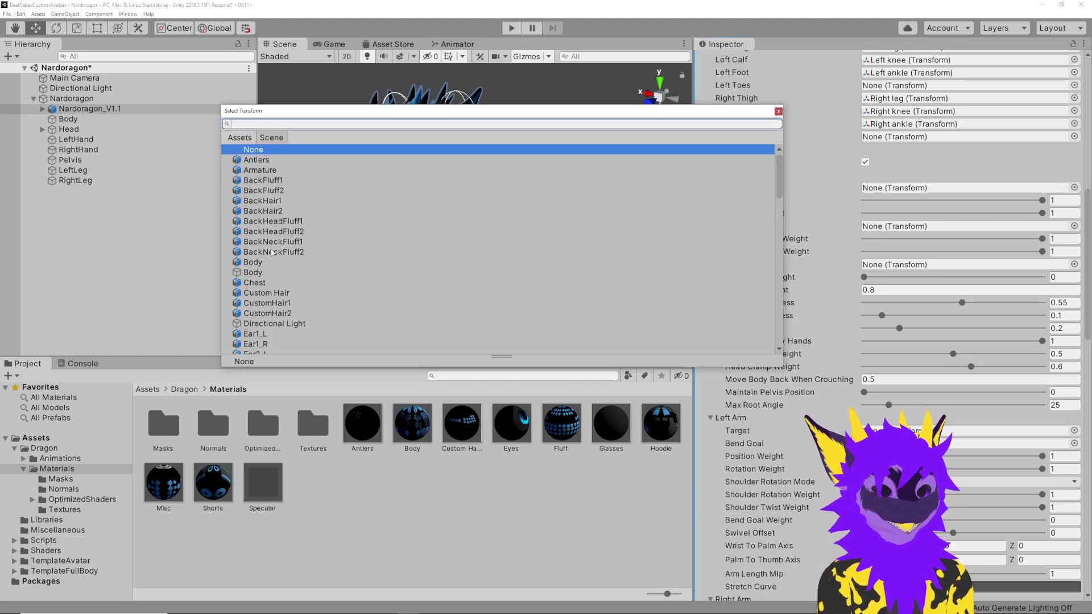
{"action": "type", "text": "head"}
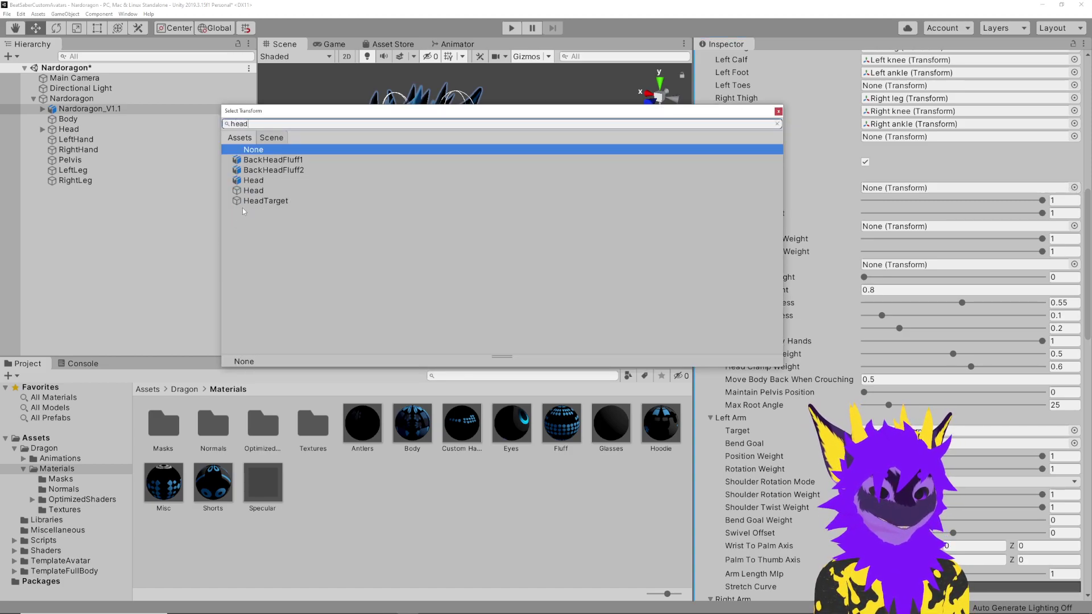
{"action": "left_click", "coordinate": [266, 201]}
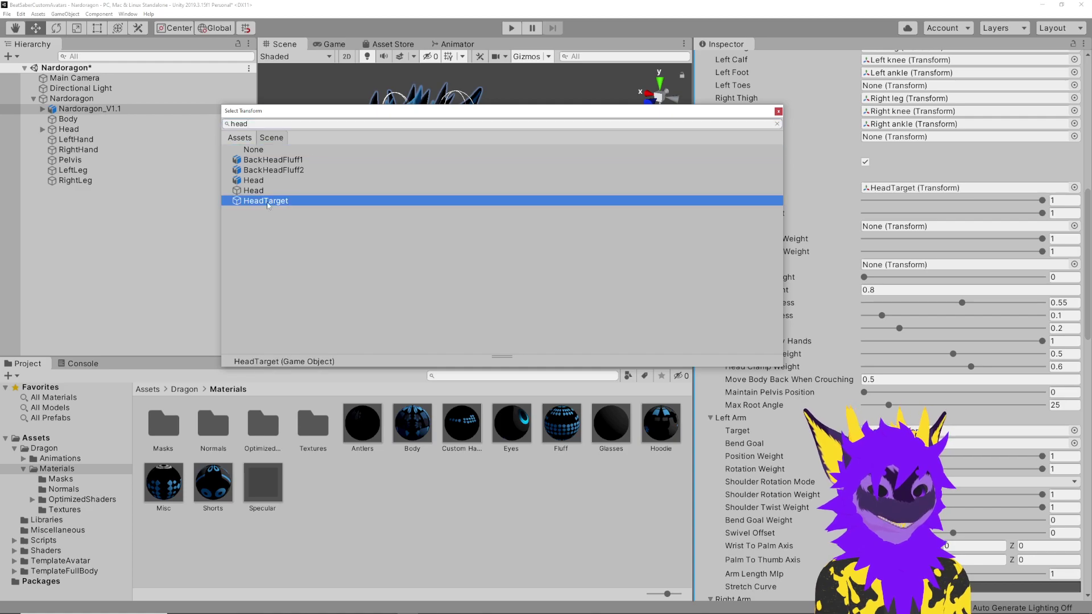
{"action": "double_click", "coordinate": [407, 203]}
{"action": "scroll", "coordinate": [848, 262], "scroll_direction": "down", "scroll_amount": 15}
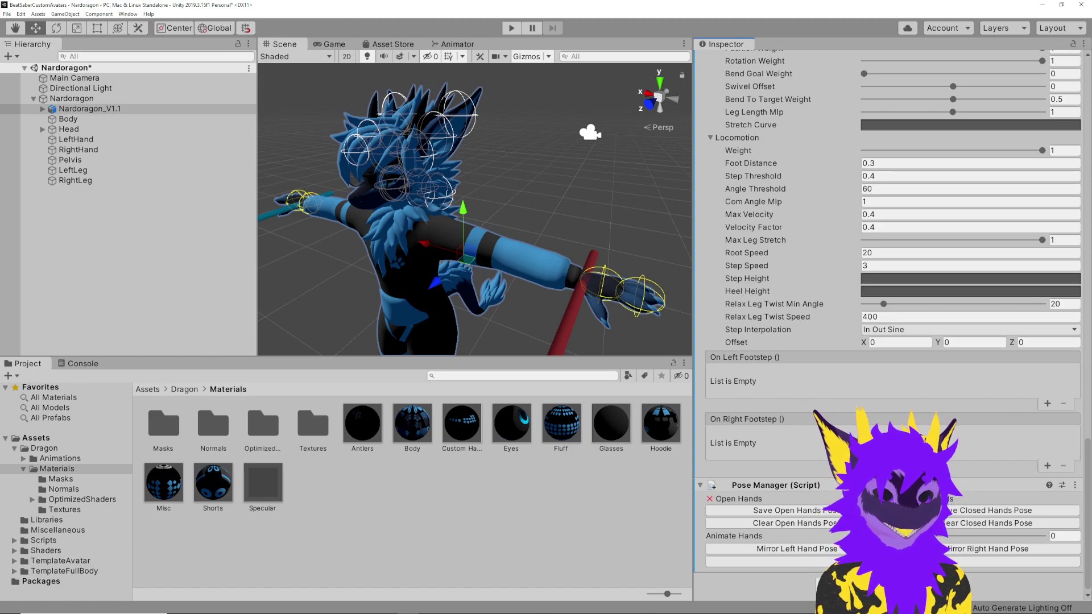
Set the RightHand object's scale to 1 on the X, Y and Z axes.
{"action": "left_click", "coordinate": [78, 149]}
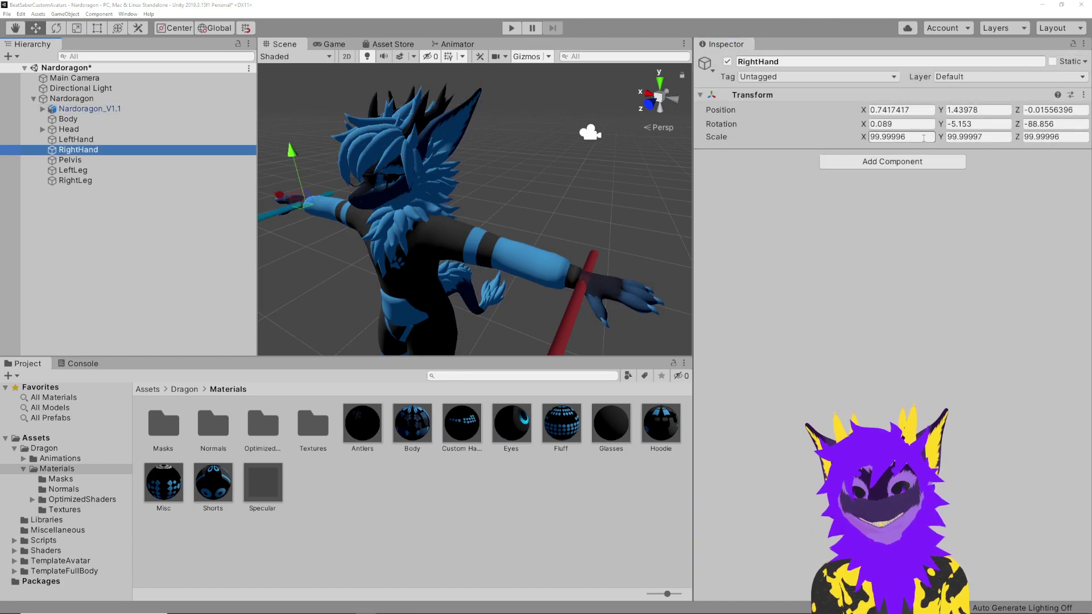
{"action": "left_click", "coordinate": [894, 137]}
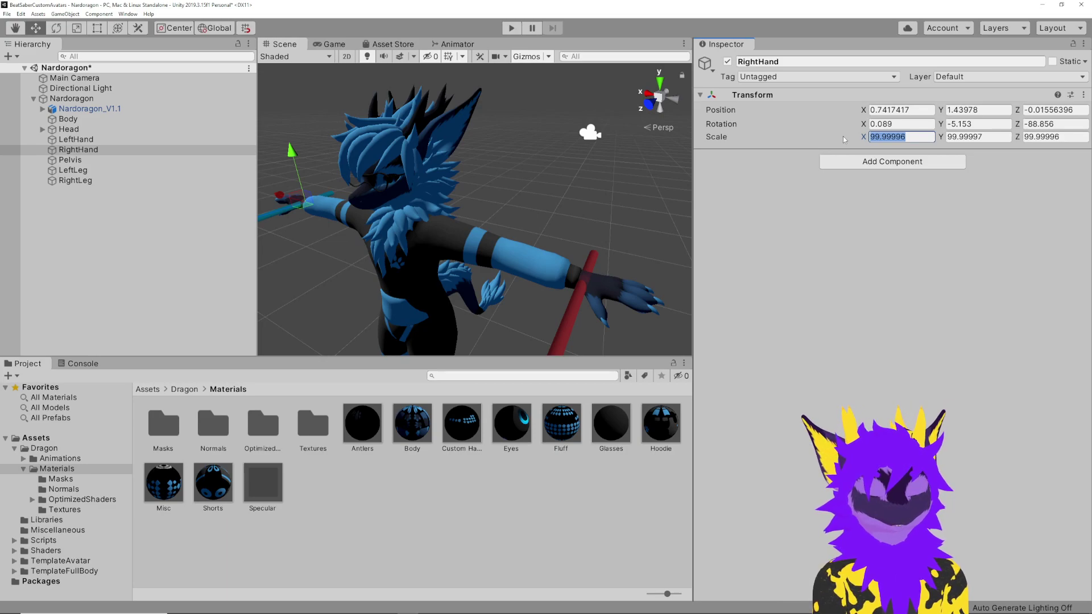
{"action": "type", "text": "1"}
{"action": "key", "text": "Tab"}
{"action": "type", "text": "1"}
{"action": "key", "text": "Tab"}
{"action": "type", "text": "1"}
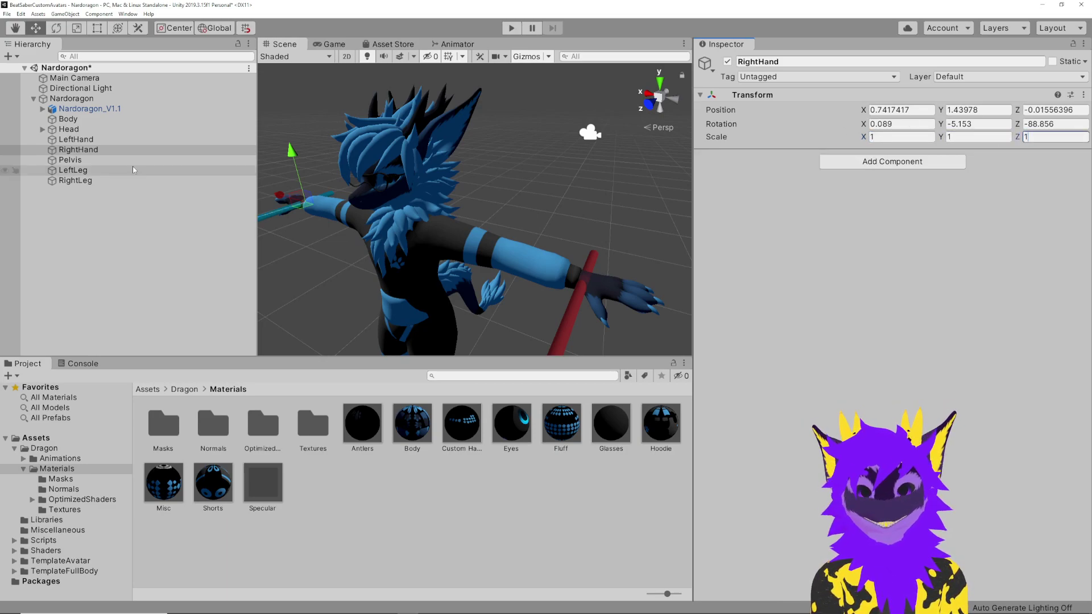
Set the Pelvis object's scale to 1 on the X, Y and Z axes.
{"action": "left_click", "coordinate": [70, 160]}
{"action": "left_click", "coordinate": [978, 138]}
{"action": "type", "text": "1"}
{"action": "key", "text": "Tab"}
{"action": "type", "text": "1"}
{"action": "key", "text": "Tab"}
{"action": "type", "text": "1"}
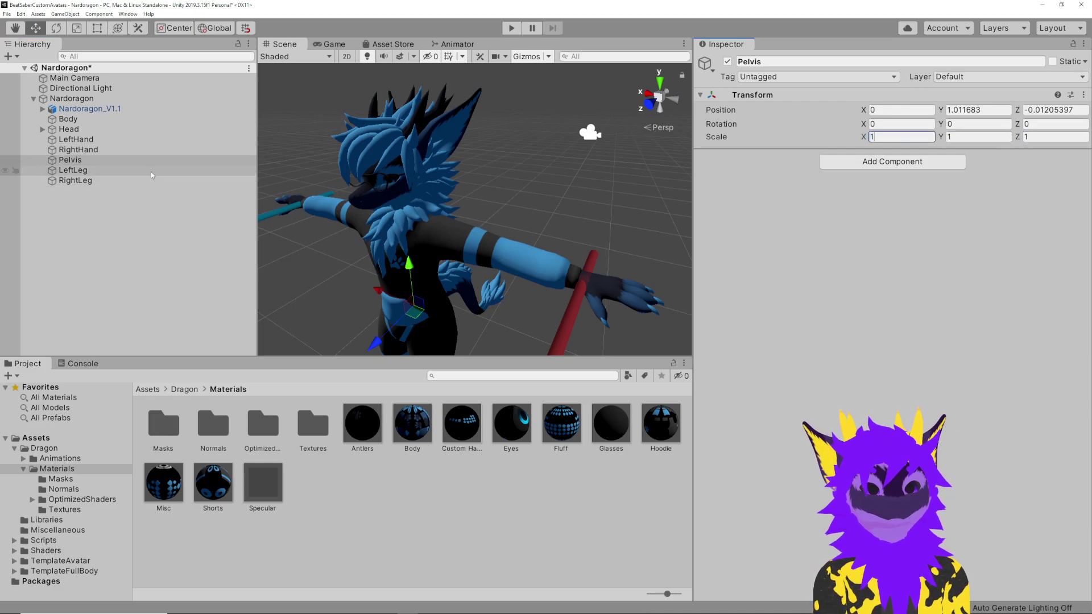
Set the LeftLeg object's scale to 1 on the X, Y and Z axes.
{"action": "left_click", "coordinate": [73, 170]}
{"action": "key", "text": "Tab"}
{"action": "type", "text": "1"}
{"action": "key", "text": "Tab"}
{"action": "type", "text": "1"}
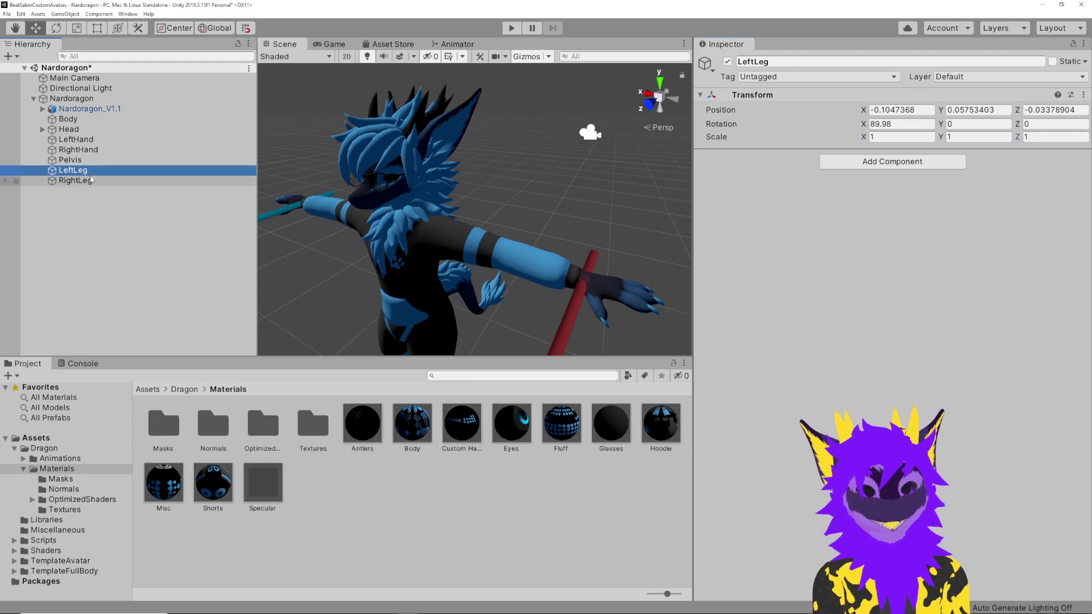
Set the RightLeg object's scale to 1 on the X, Y and Z axes.
{"action": "left_click", "coordinate": [75, 181]}
{"action": "left_click", "coordinate": [902, 137]}
{"action": "type", "text": "1"}
{"action": "key", "text": "Tab"}
{"action": "type", "text": "1"}
{"action": "key", "text": "Tab"}
{"action": "type", "text": "1"}
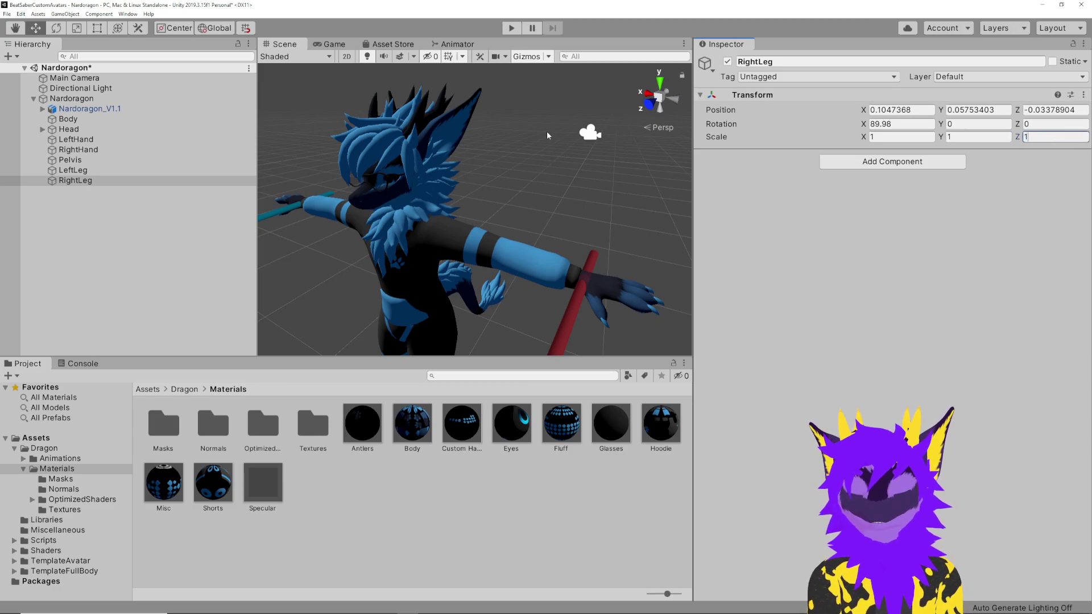
Set the LeftHand object's scale to 1 on the X, Y and Z axes.
{"action": "left_click", "coordinate": [85, 140]}
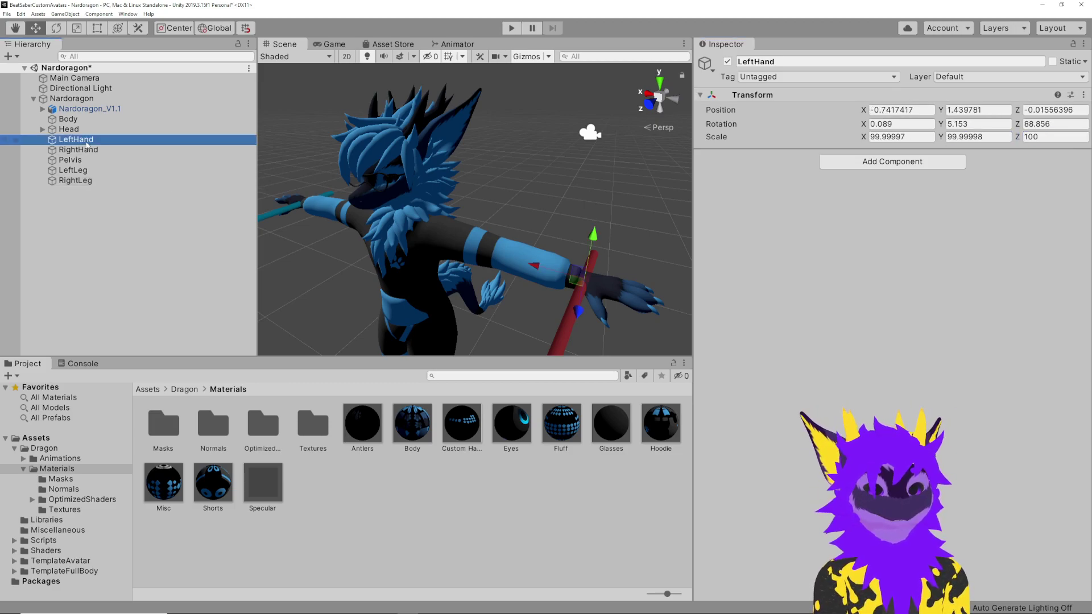
{"action": "left_click", "coordinate": [1055, 137]}
{"action": "type", "text": "1"}
{"action": "key", "text": "shift+Tab"}
{"action": "type", "text": "1"}
{"action": "key", "text": "shift+Tab"}
{"action": "type", "text": "1"}
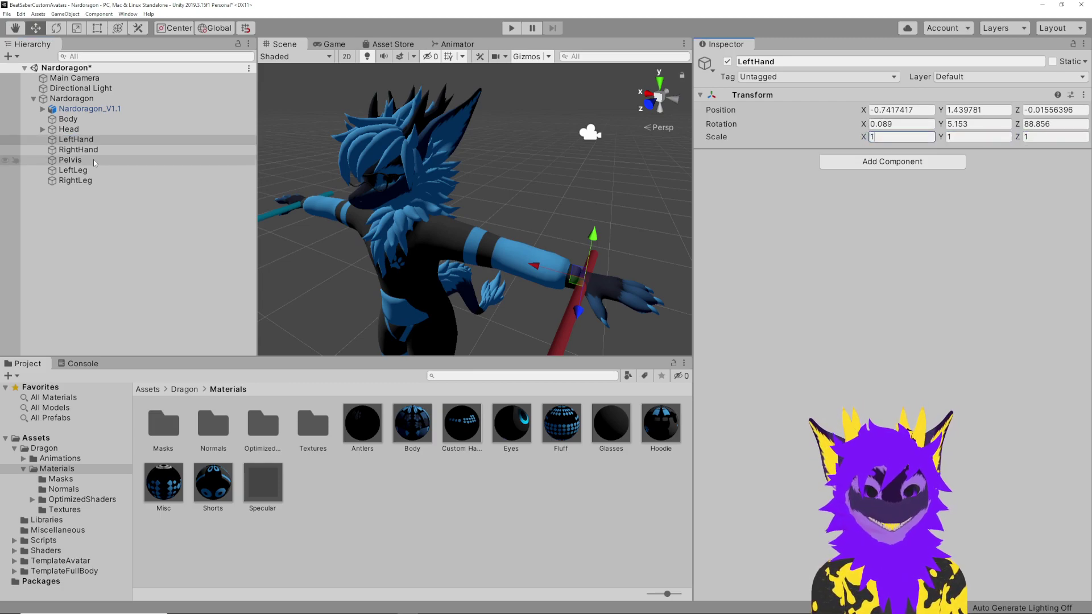
Set the Z rotation of both the RightHand and LeftHand objects to 0.
{"action": "left_click", "coordinate": [78, 150]}
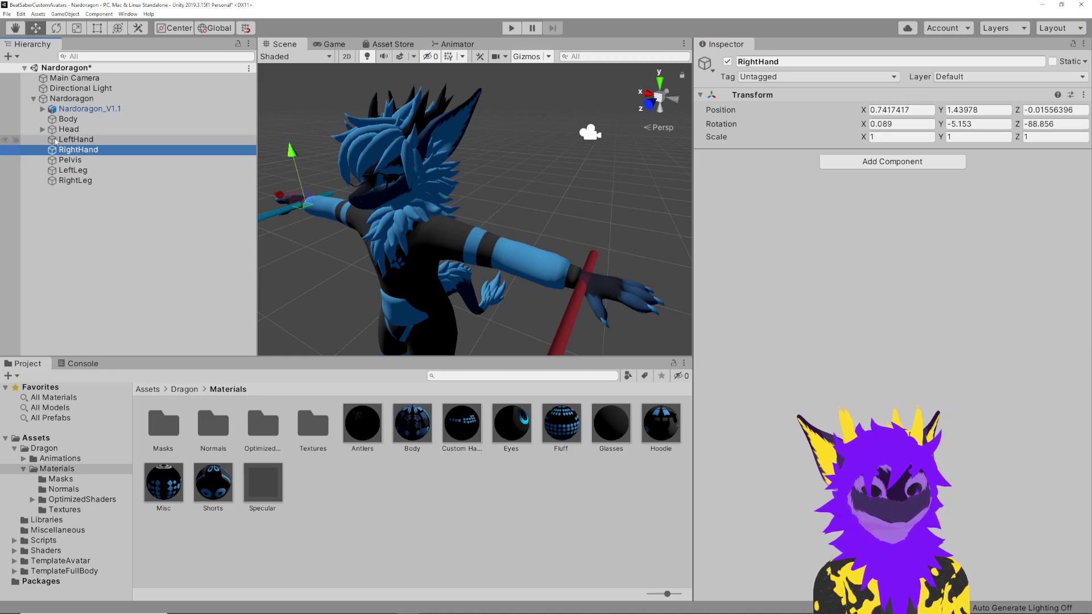
{"action": "left_click", "coordinate": [56, 141]}
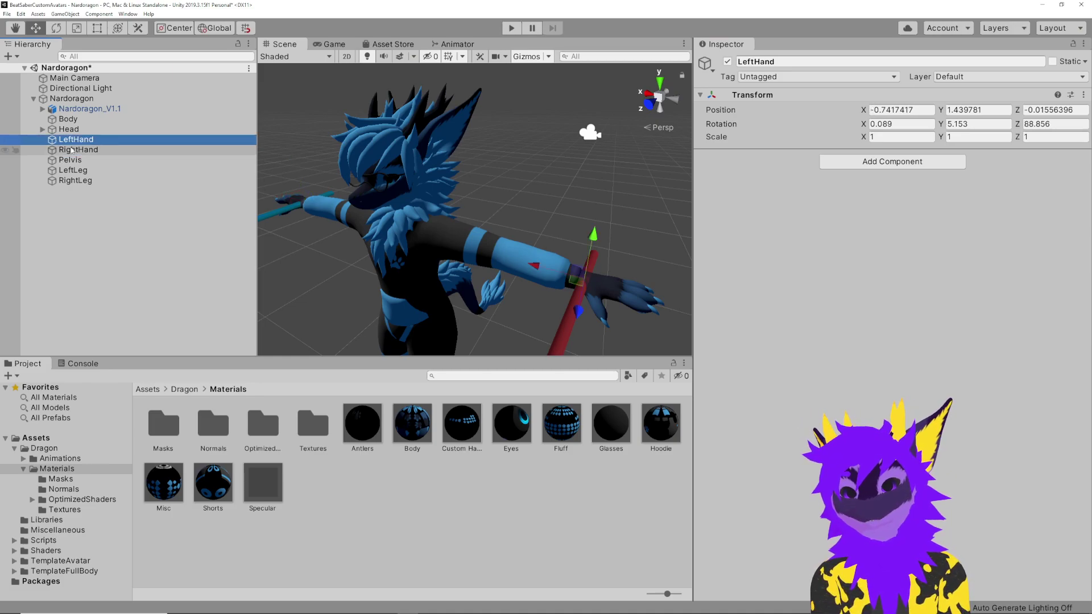
{"action": "left_click", "coordinate": [78, 150]}
{"action": "left_click", "coordinate": [1055, 124]}
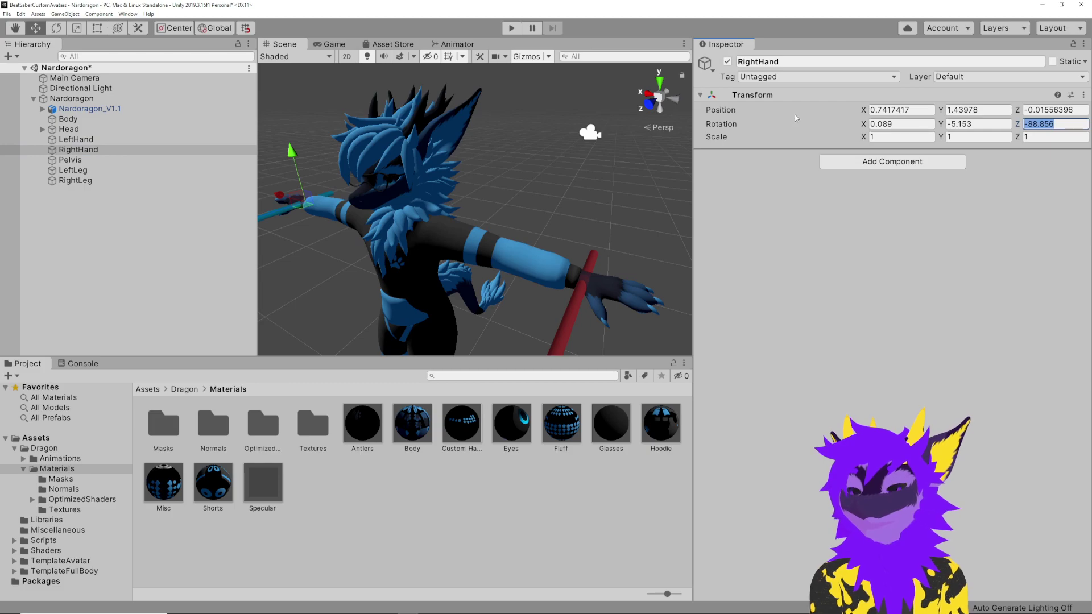
{"action": "type", "text": "0"}
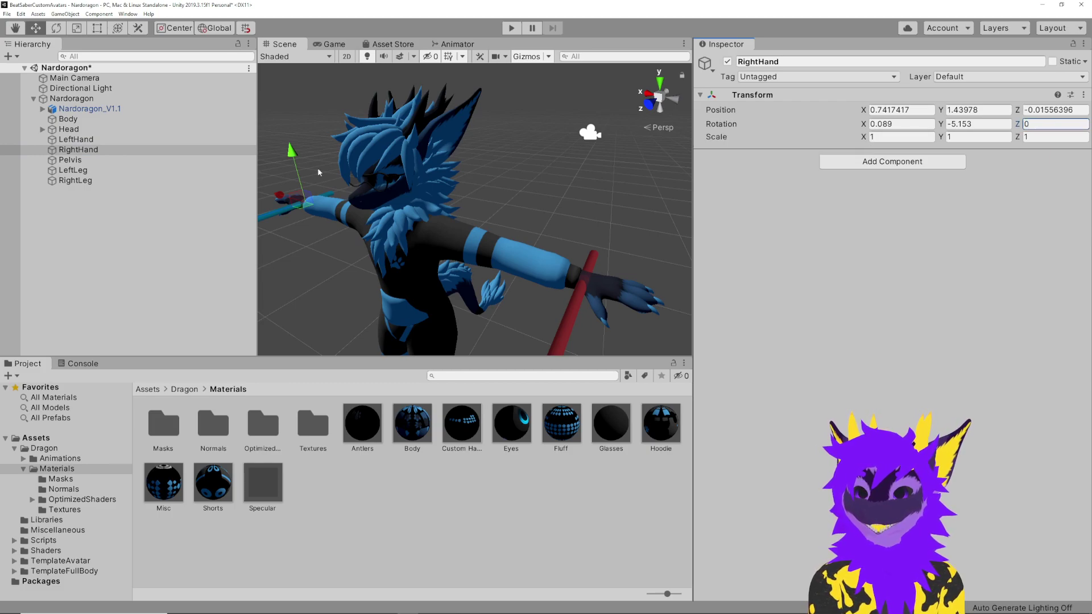
{"action": "left_click", "coordinate": [75, 139]}
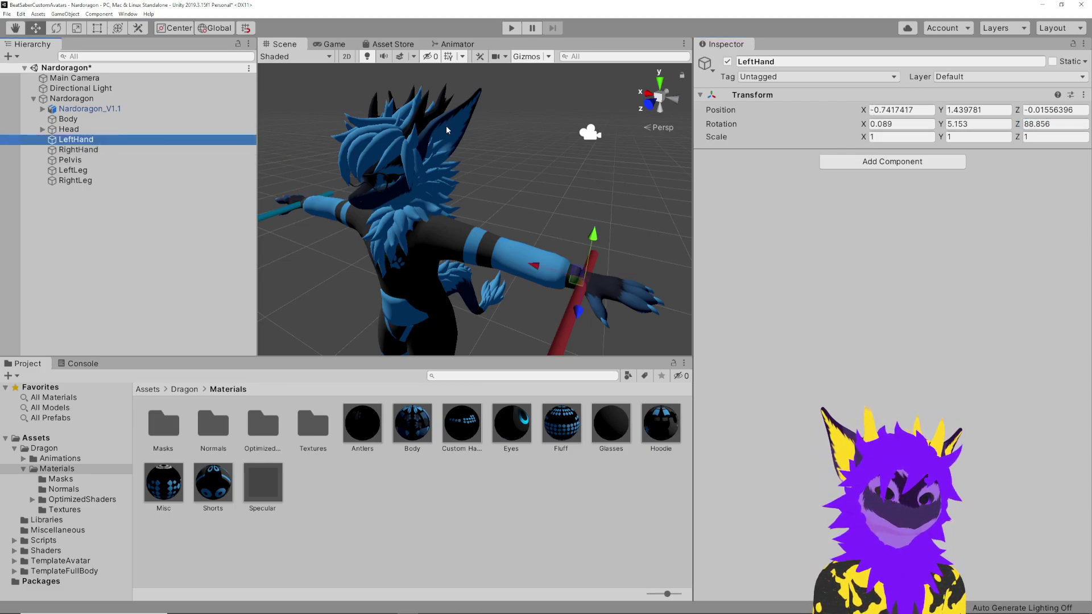
{"action": "left_click", "coordinate": [1061, 123]}
{"action": "type", "text": "0"}
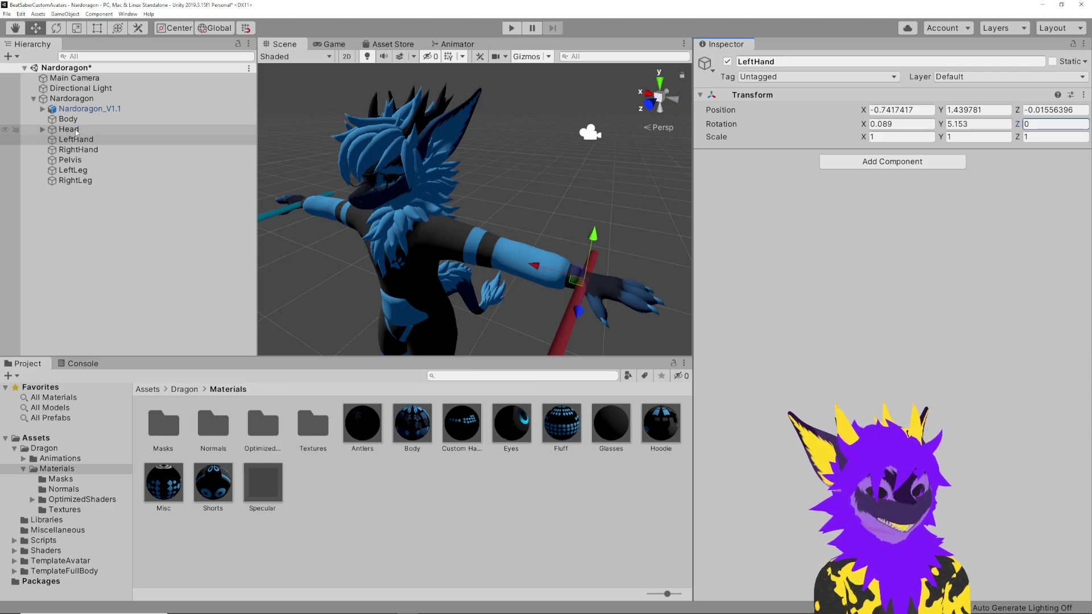
Set LeftHand's position to X -0.829, Y 1.4, Z 0.062 and its rotation to X 0, Y -30, Z 0.
{"action": "left_click_drag", "start_coordinate": [417, 264], "coordinate": [508, 275], "text": "alt"}
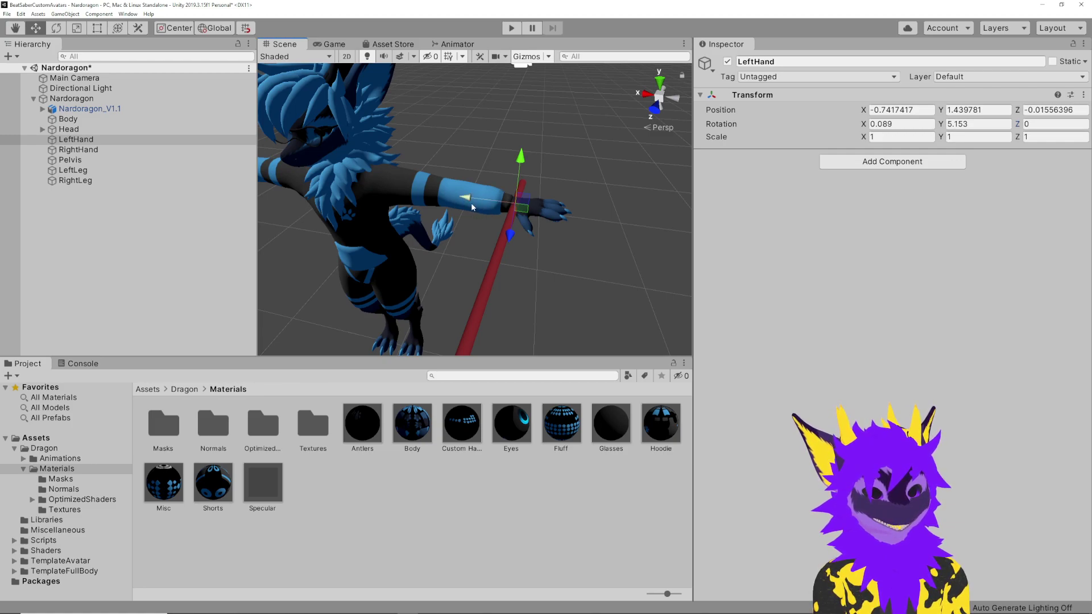
{"action": "left_click_drag", "start_coordinate": [457, 209], "coordinate": [545, 222], "text": "alt"}
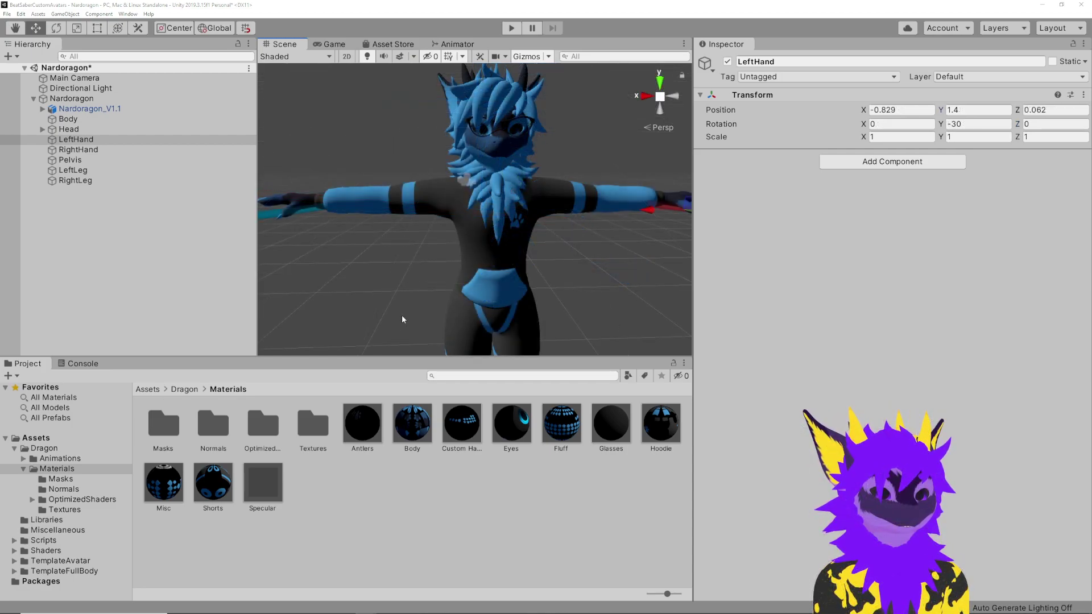
{"action": "scroll", "coordinate": [392, 296], "scroll_direction": "down", "scroll_amount": 3}
{"action": "left_click_drag", "start_coordinate": [383, 273], "coordinate": [289, 185], "text": "alt"}
{"action": "scroll", "coordinate": [408, 164], "scroll_direction": "down", "scroll_amount": 5}
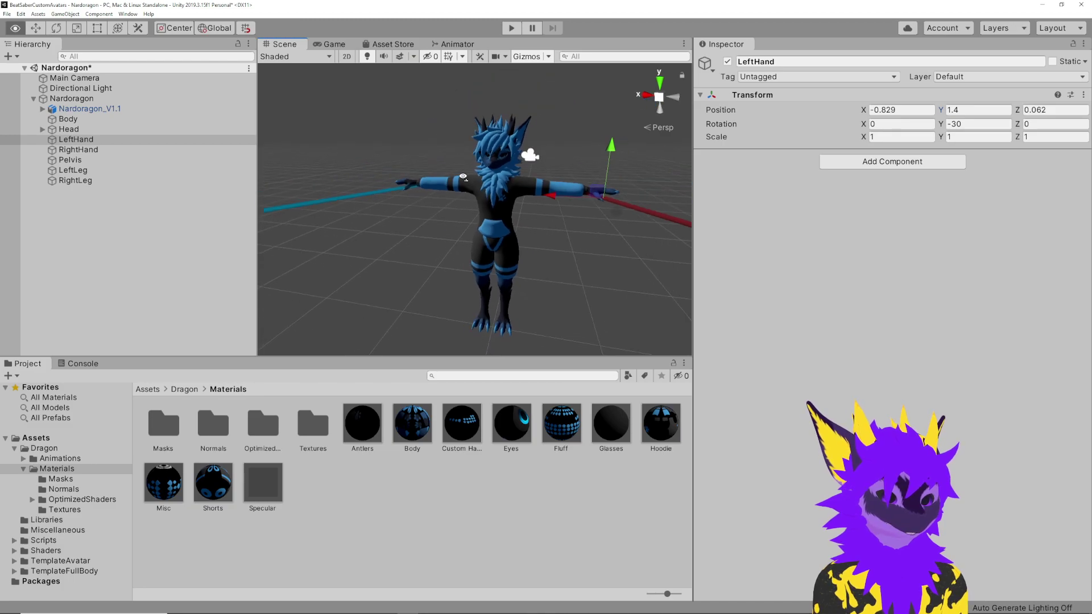
{"action": "left_click_drag", "start_coordinate": [464, 177], "coordinate": [475, 165], "text": "alt"}
{"action": "scroll", "coordinate": [475, 165], "scroll_direction": "up", "scroll_amount": 3}
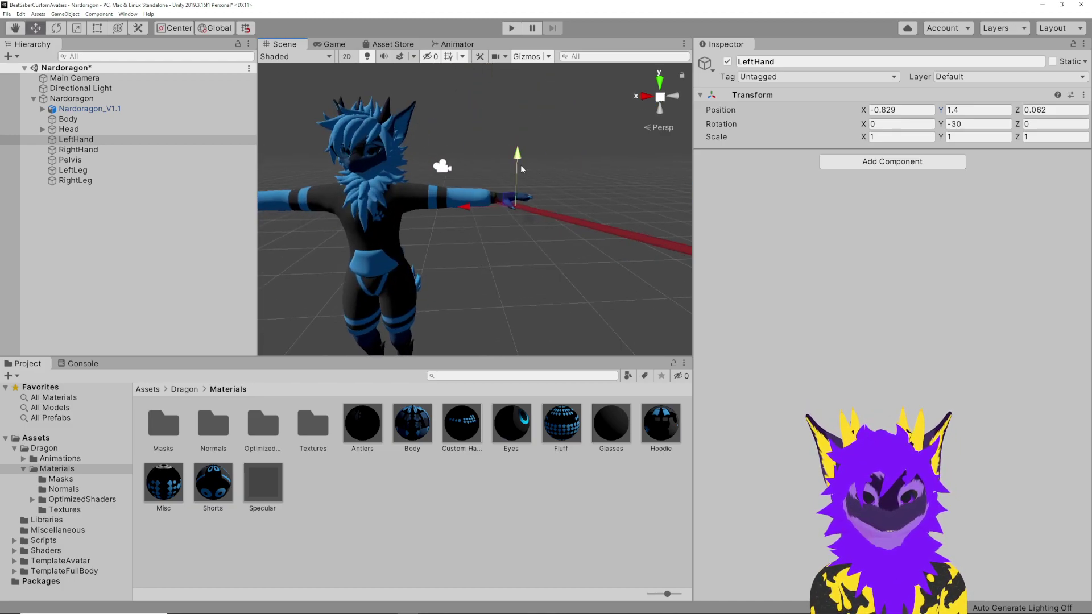
Save the Nardoragon_V1.1 model's current hand pose as the open hands pose in its Pose Manager.
{"action": "left_click", "coordinate": [83, 109]}
{"action": "scroll", "coordinate": [863, 383], "scroll_direction": "down", "scroll_amount": 10}
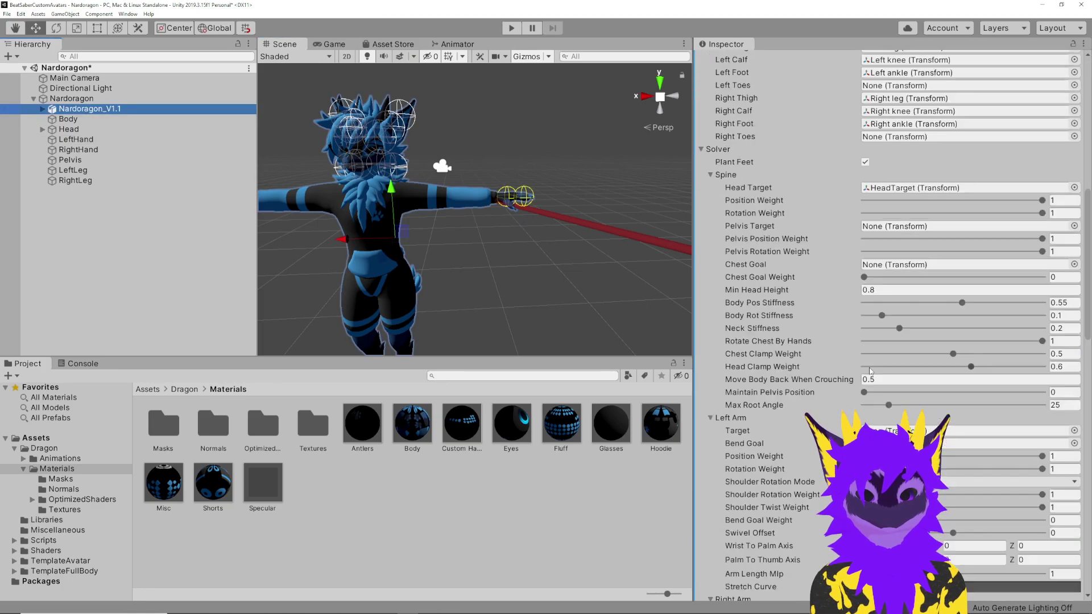
{"action": "left_click_drag", "start_coordinate": [494, 288], "coordinate": [549, 290], "text": "alt"}
{"action": "left_click_drag", "start_coordinate": [472, 273], "coordinate": [444, 295], "text": "alt"}
{"action": "scroll", "coordinate": [479, 292], "scroll_direction": "up", "scroll_amount": 5}
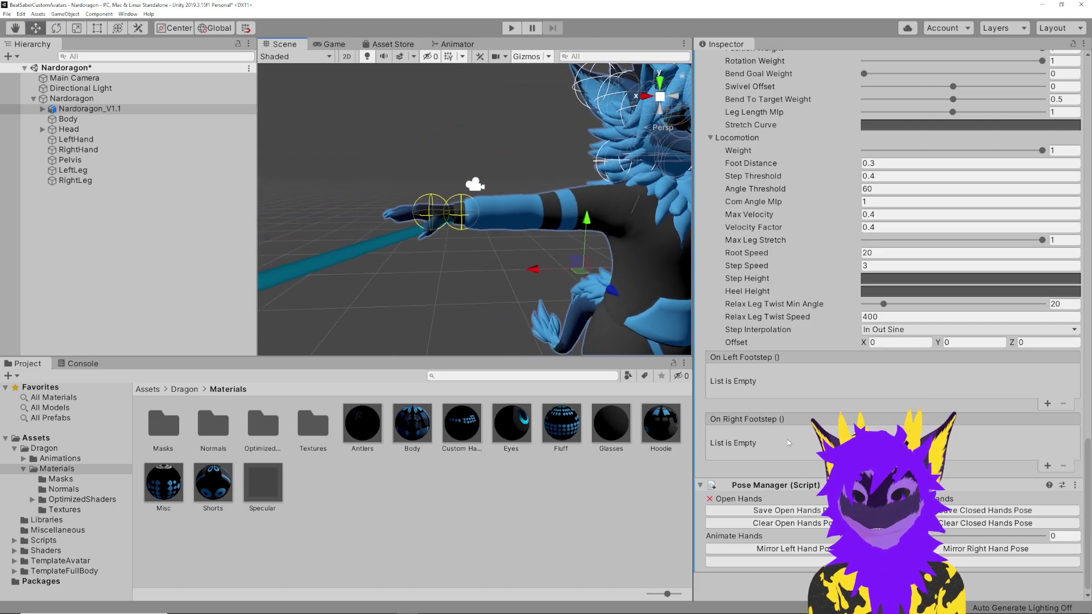
{"action": "left_click", "coordinate": [803, 512]}
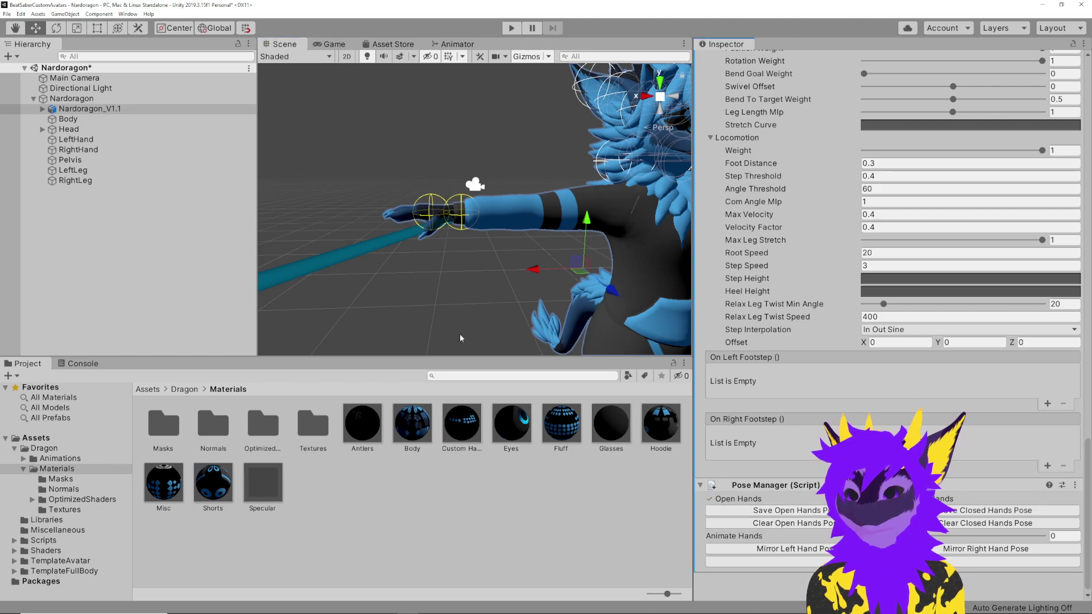
Rotate the right hand's IndexFinger1_R, MiddleFinger1_R, PinkyFinger1_R and RingFinger1_R bones together so the fingers bend down toward the palm.
{"action": "left_click_drag", "start_coordinate": [436, 273], "coordinate": [371, 292], "text": "alt"}
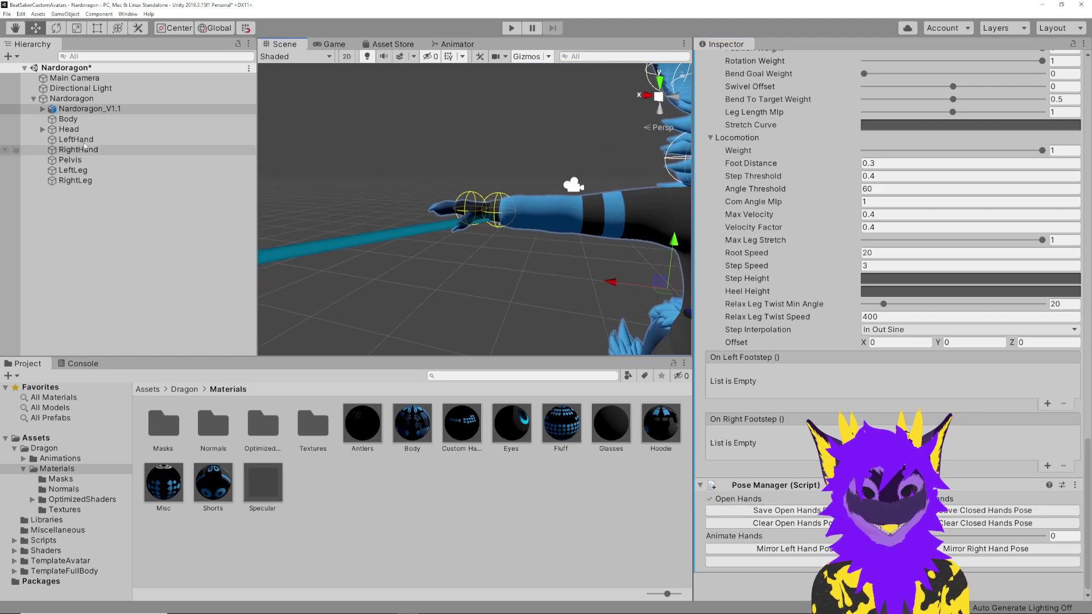
{"action": "left_click", "coordinate": [48, 110]}
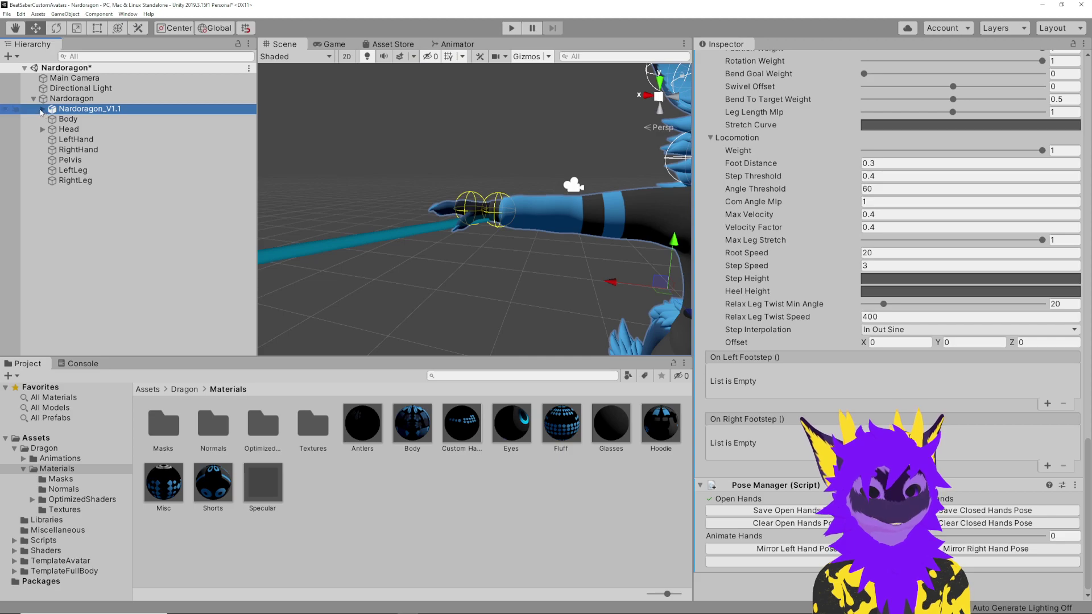
{"action": "left_click", "coordinate": [42, 109]}
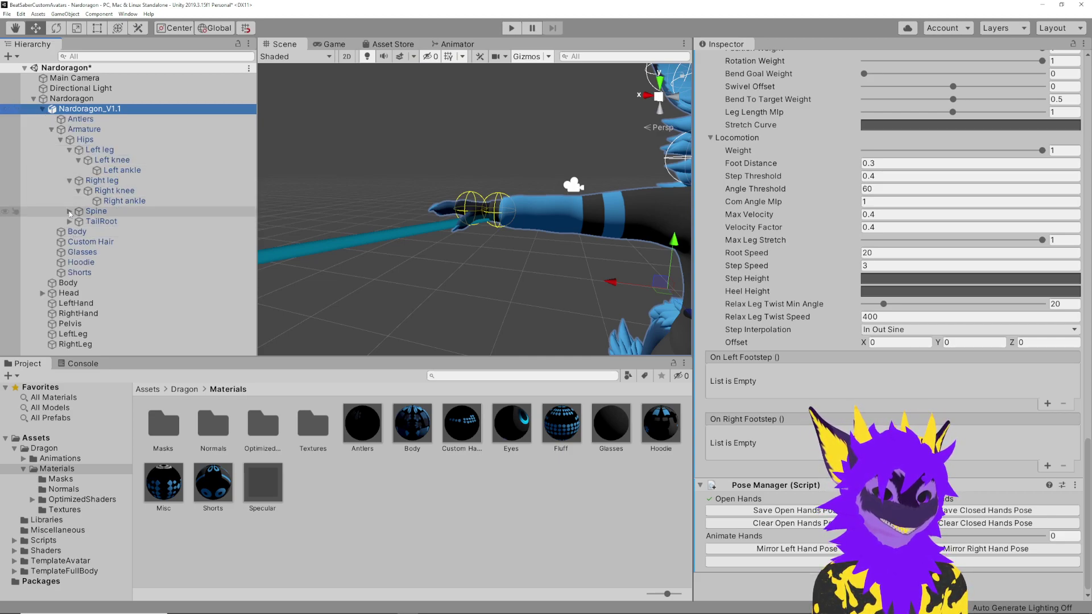
{"action": "left_click", "coordinate": [69, 211]}
{"action": "scroll", "coordinate": [153, 273], "scroll_direction": "down", "scroll_amount": 3}
{"action": "left_click", "coordinate": [162, 247]}
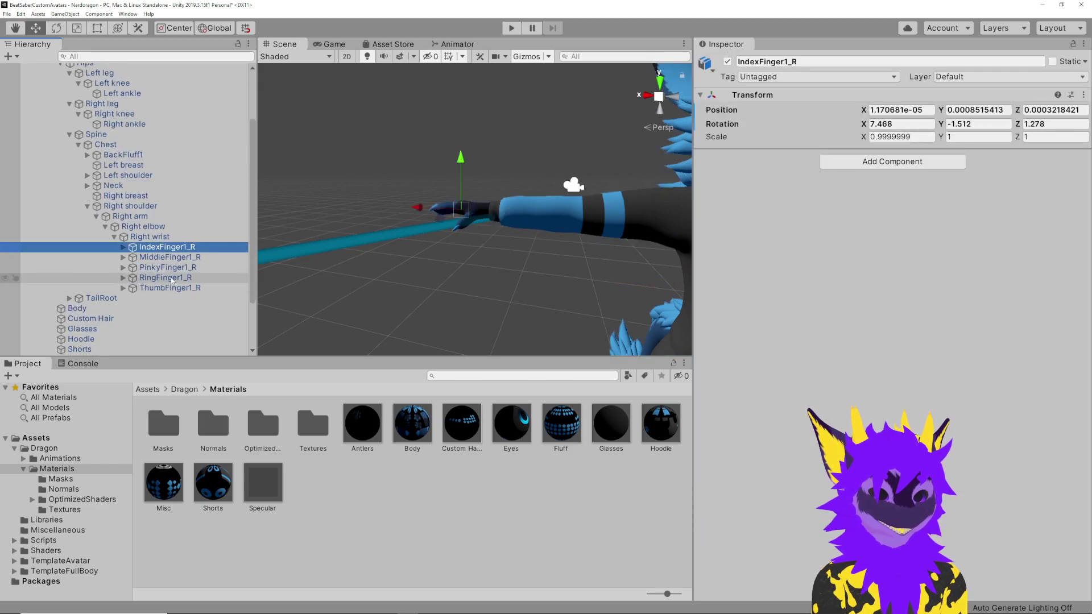
{"action": "left_click", "coordinate": [174, 288], "text": "shift"}
{"action": "left_click_drag", "start_coordinate": [393, 171], "coordinate": [338, 87], "text": "alt"}
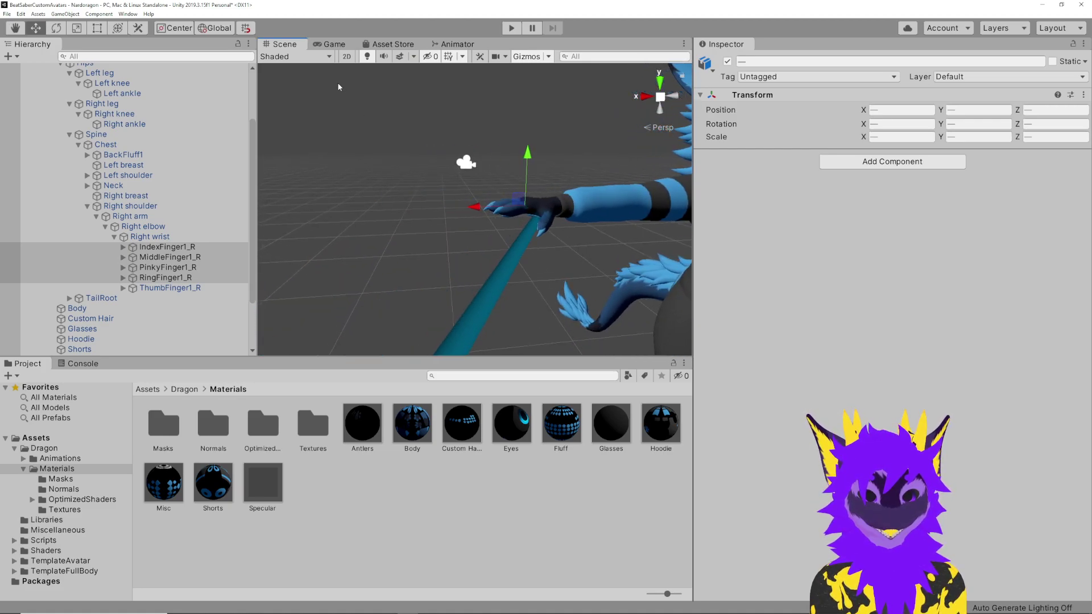
{"action": "left_click", "coordinate": [61, 31]}
{"action": "left_click_drag", "start_coordinate": [510, 159], "coordinate": [646, 231]}
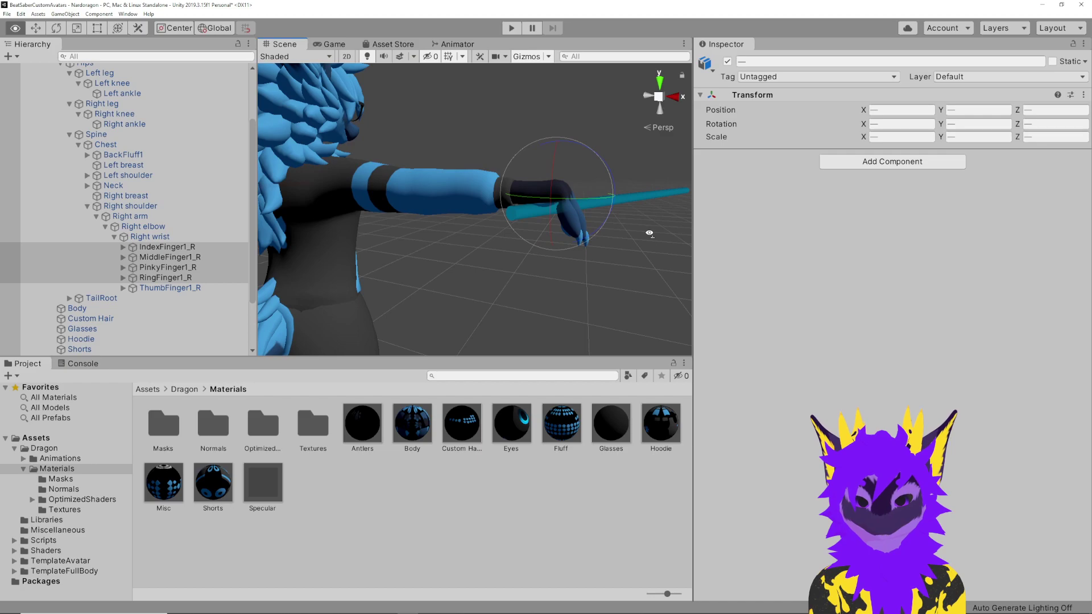
Rotate the IndexFinger2_R, MiddleFinger2_R, PinkyFinger2_R and RingFinger2_R bones together to curl the right fingers inward around the saber.
{"action": "left_click", "coordinate": [163, 267]}
{"action": "left_click", "coordinate": [123, 246]}
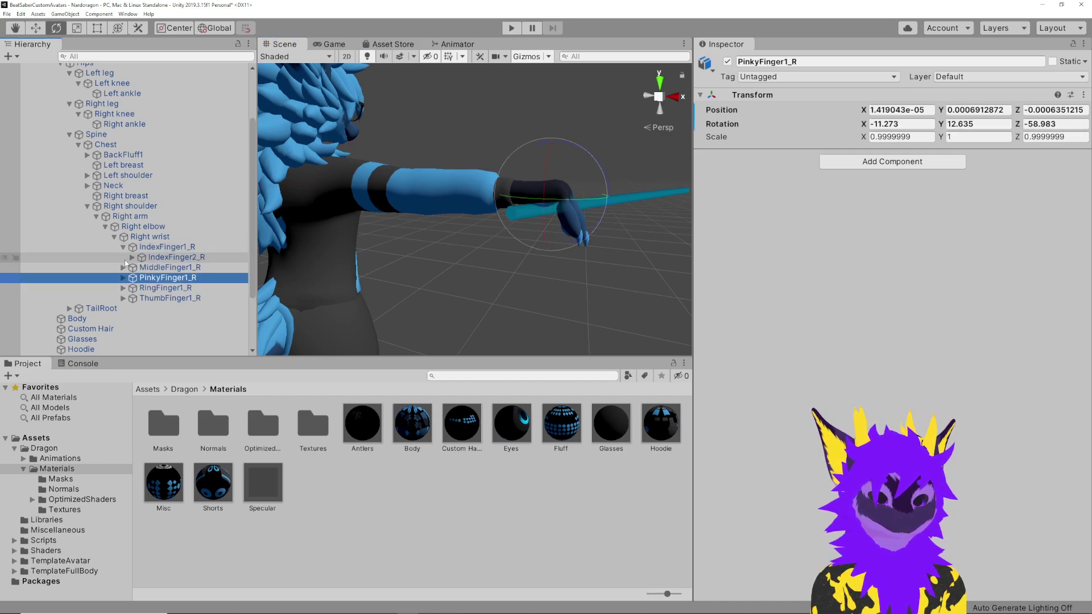
{"action": "left_click", "coordinate": [123, 267]}
{"action": "left_click", "coordinate": [123, 287]}
{"action": "left_click", "coordinate": [123, 308]}
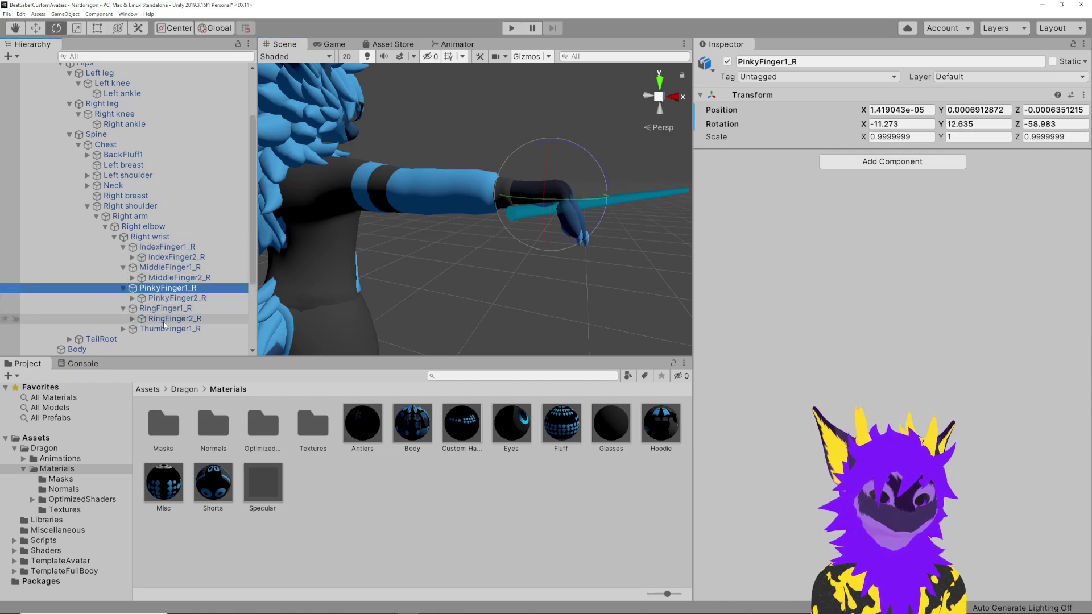
{"action": "left_click", "coordinate": [170, 319]}
{"action": "left_click", "coordinate": [171, 298], "text": "ctrl"}
{"action": "left_click", "coordinate": [170, 278], "text": "ctrl"}
{"action": "left_click", "coordinate": [177, 257], "text": "ctrl"}
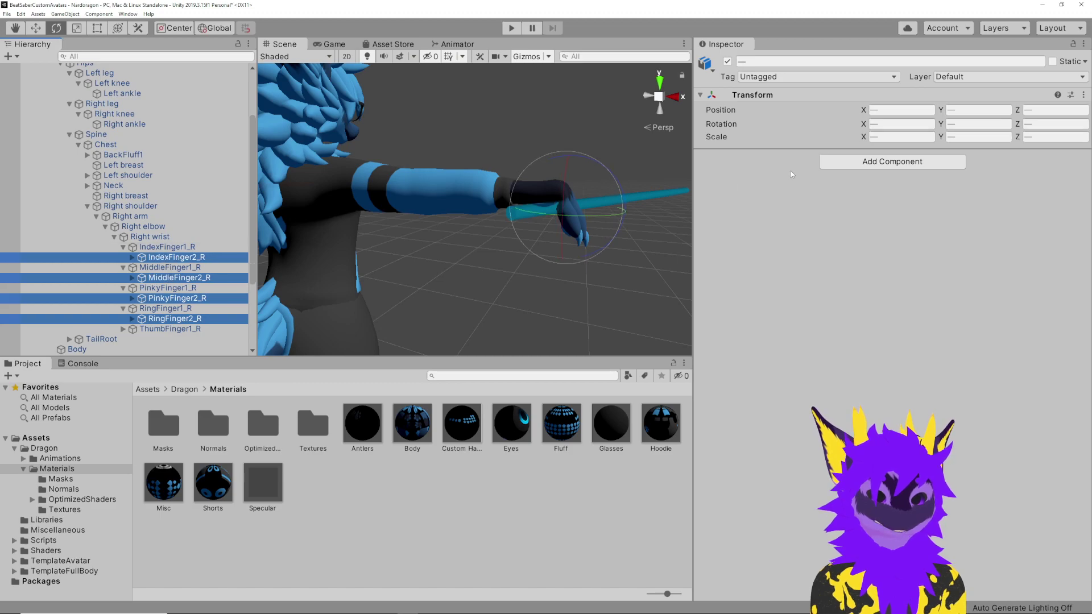
{"action": "left_click_drag", "start_coordinate": [623, 183], "coordinate": [562, 270]}
{"action": "left_click_drag", "start_coordinate": [621, 185], "coordinate": [625, 233]}
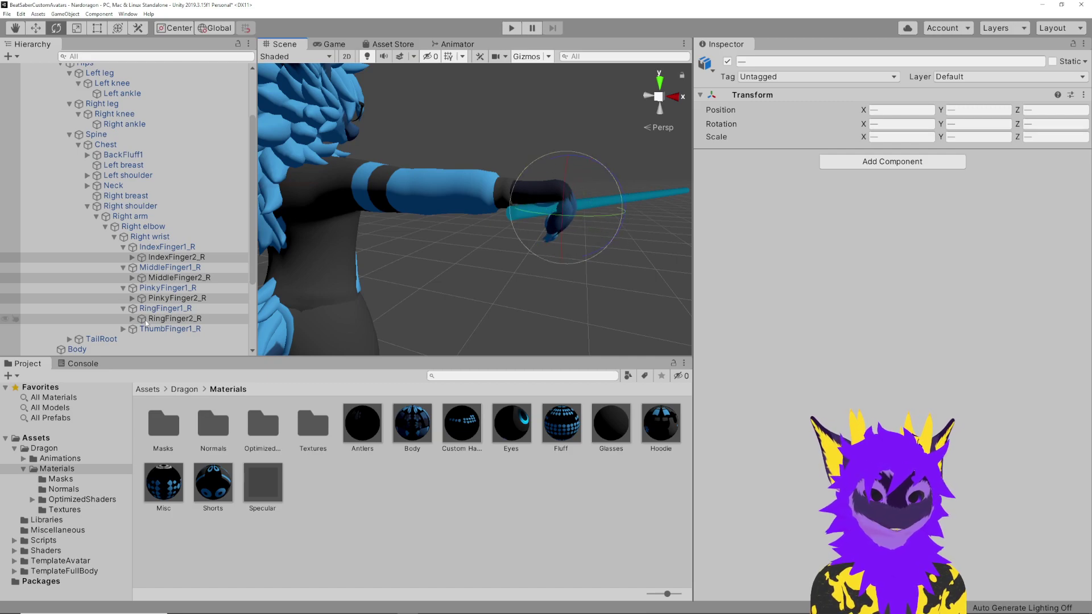
Rotate the IndexFinger3_R, MiddleFinger3_R, PinkyFinger3_R and RingFinger3_R bones together to curl the right fingertips into a grip.
{"action": "left_click", "coordinate": [135, 322]}
{"action": "left_click", "coordinate": [133, 319]}
{"action": "left_click", "coordinate": [132, 298]}
{"action": "left_click", "coordinate": [132, 277]}
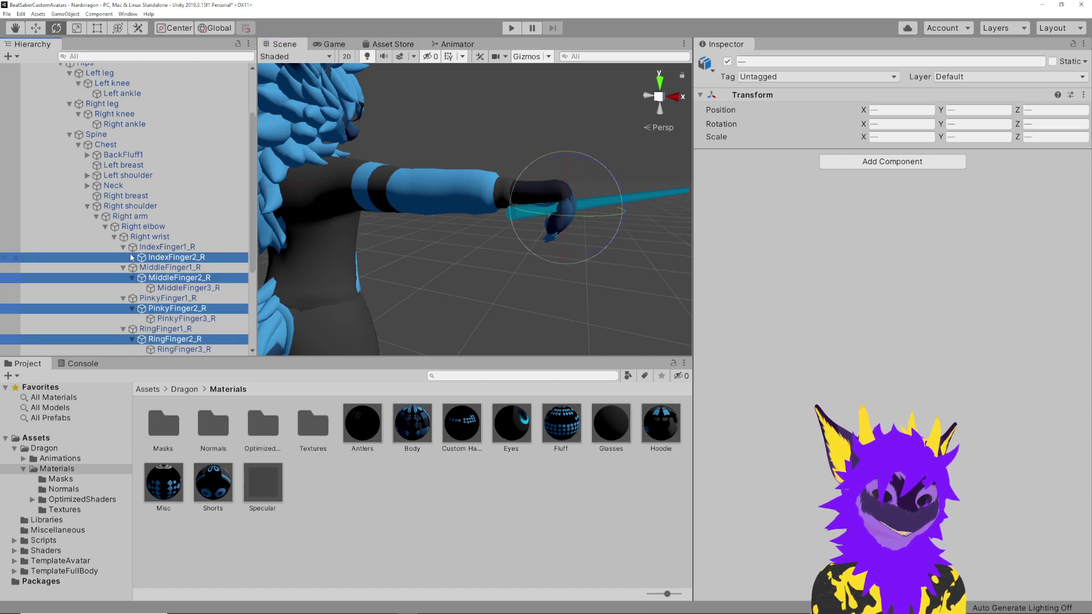
{"action": "left_click", "coordinate": [133, 257]}
{"action": "left_click", "coordinate": [159, 267]}
{"action": "left_click", "coordinate": [165, 299], "text": "ctrl"}
{"action": "left_click", "coordinate": [167, 329], "text": "ctrl"}
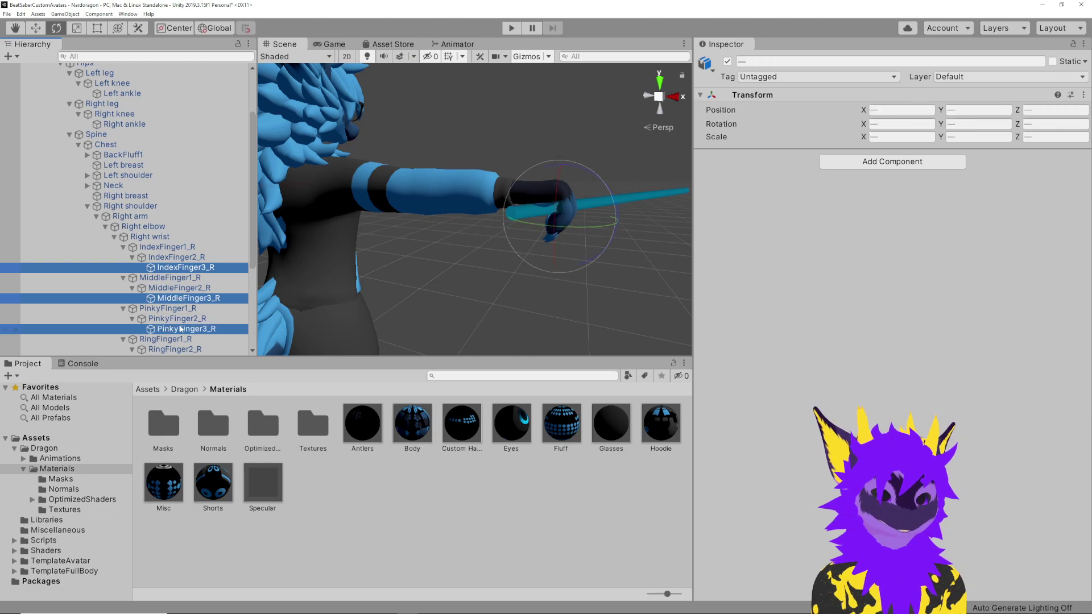
{"action": "scroll", "coordinate": [170, 319], "scroll_direction": "down", "scroll_amount": 3}
{"action": "left_click", "coordinate": [181, 280], "text": "ctrl"}
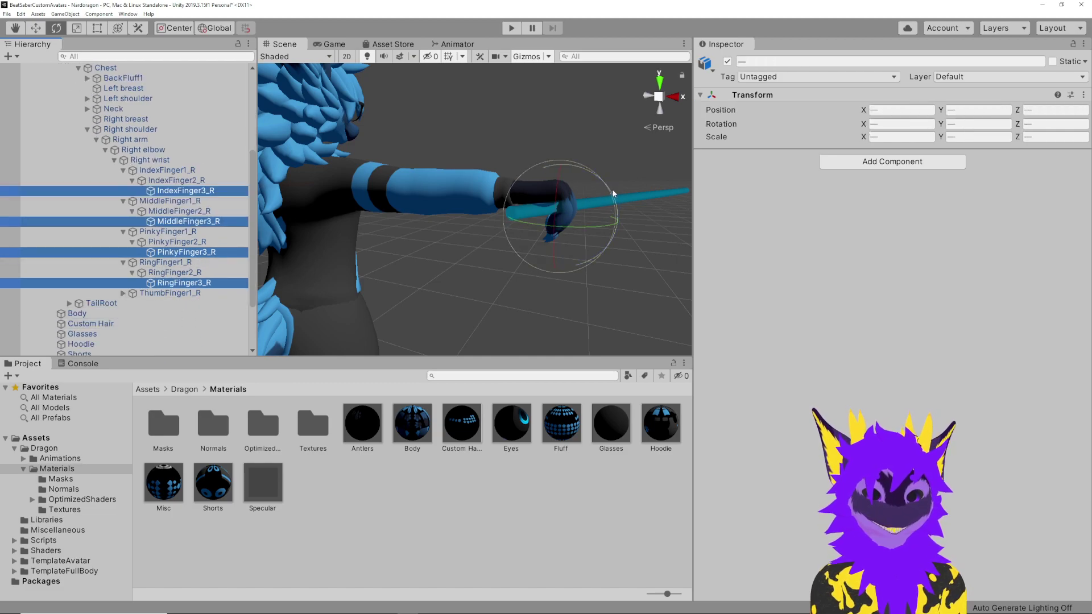
{"action": "left_click_drag", "start_coordinate": [614, 193], "coordinate": [348, 267]}
{"action": "scroll", "coordinate": [361, 258], "scroll_direction": "down", "scroll_amount": 5}
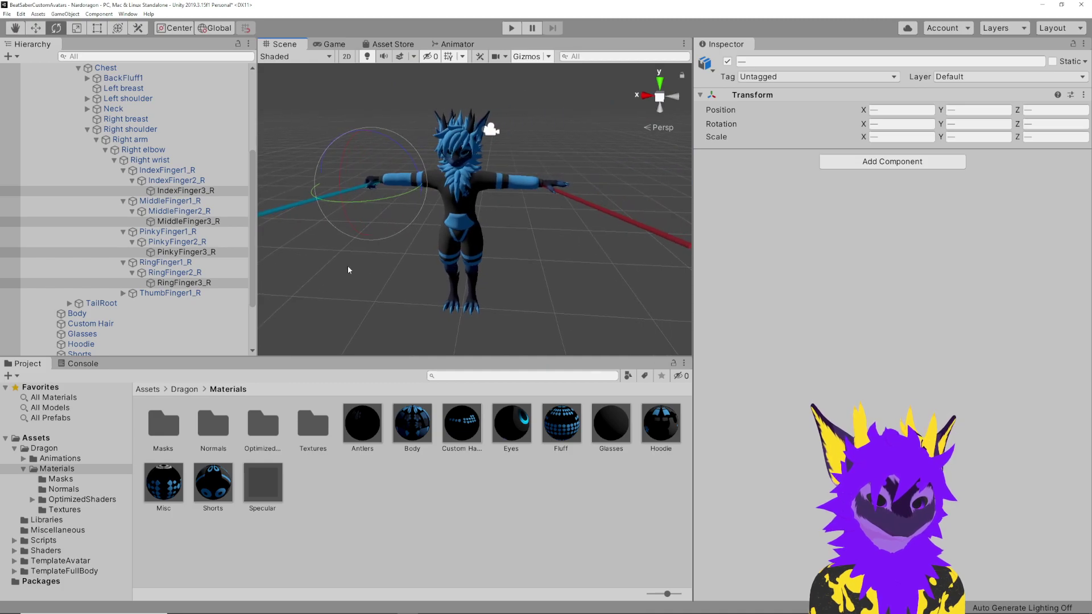
Mirror Nardoragon_V1.1's right hand pose onto the left hand and save the result as the closed hands pose.
{"action": "scroll", "coordinate": [78, 131], "scroll_direction": "up", "scroll_amount": 4}
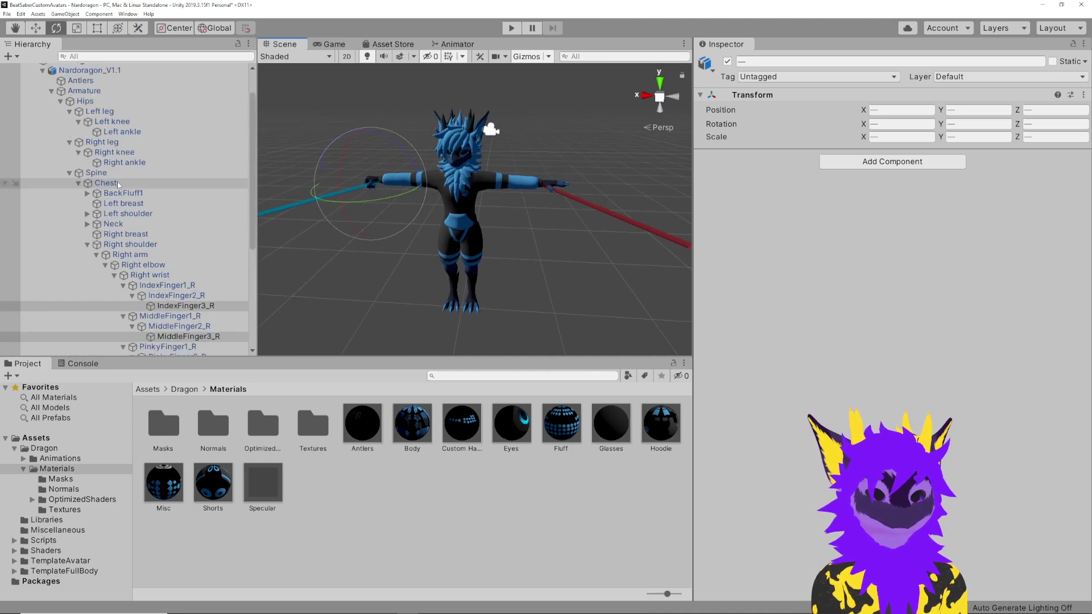
{"action": "scroll", "coordinate": [79, 116], "scroll_direction": "up", "scroll_amount": 2}
{"action": "left_click", "coordinate": [86, 108]}
{"action": "scroll", "coordinate": [795, 501], "scroll_direction": "down", "scroll_amount": 15}
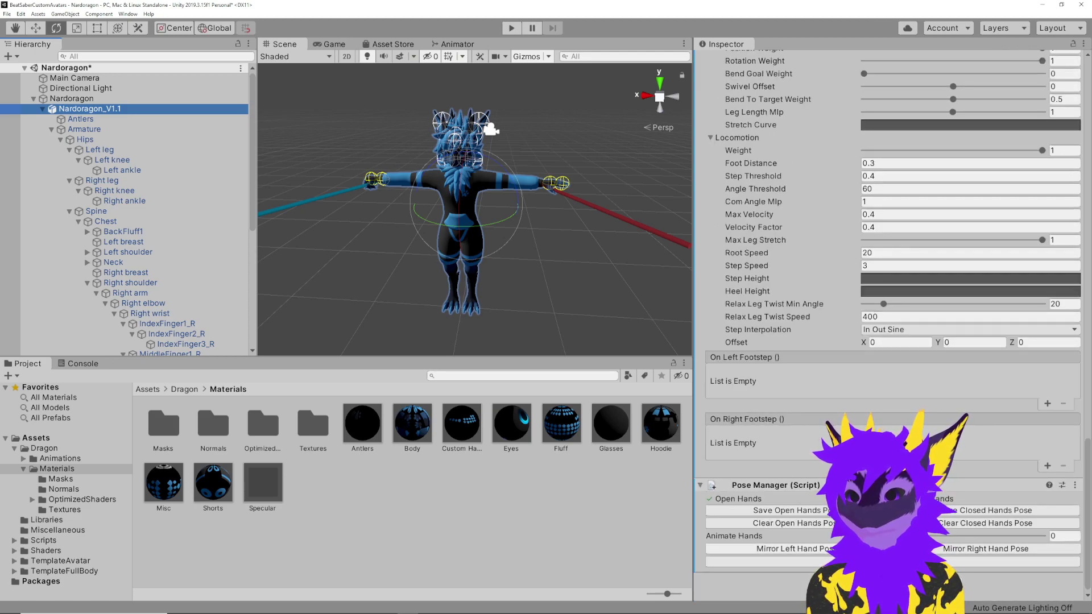
{"action": "left_click", "coordinate": [942, 551]}
{"action": "right_click_drag", "start_coordinate": [367, 179], "coordinate": [397, 131]}
{"action": "key", "text": "w"}
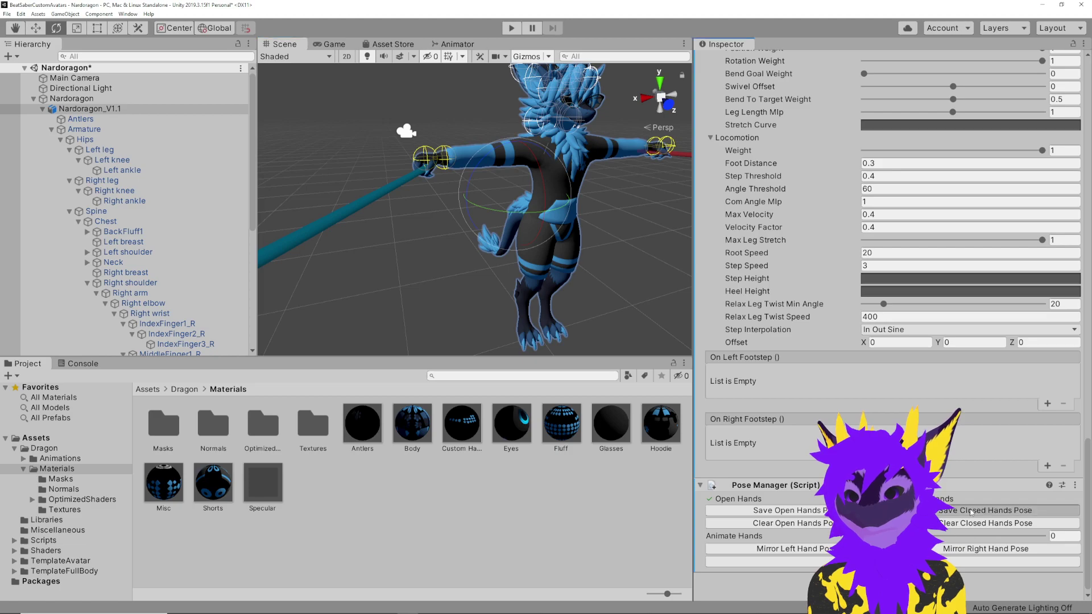
{"action": "right_click_drag", "start_coordinate": [413, 128], "coordinate": [407, 175]}
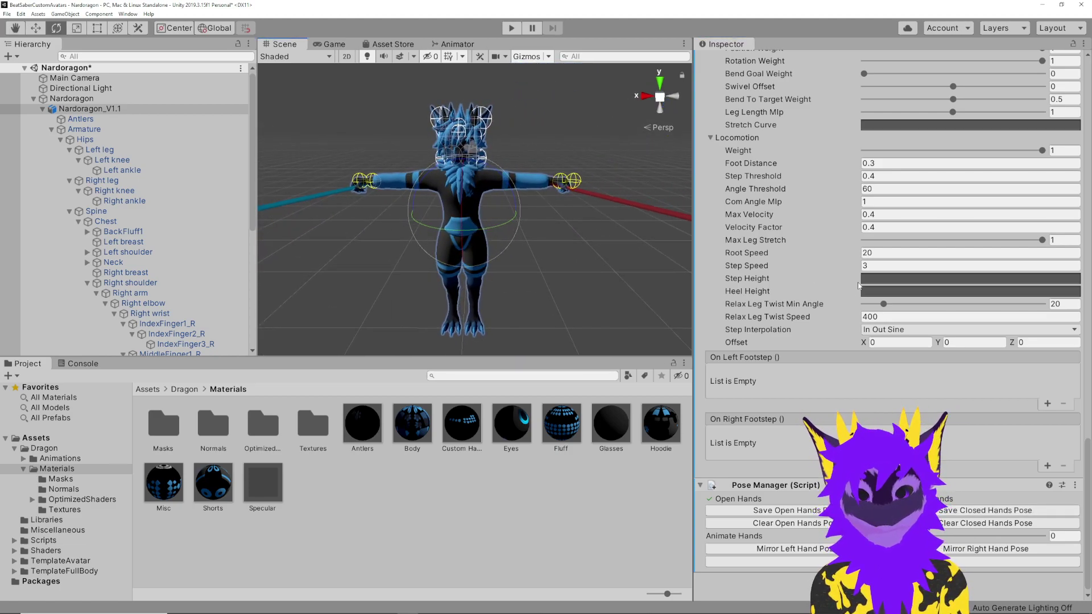
In the VRIK Manager's Locomotion settings, set Foot Distance to 0.15 and Step Threshold to 0.2.
{"action": "scroll", "coordinate": [897, 402], "scroll_direction": "up", "scroll_amount": 7}
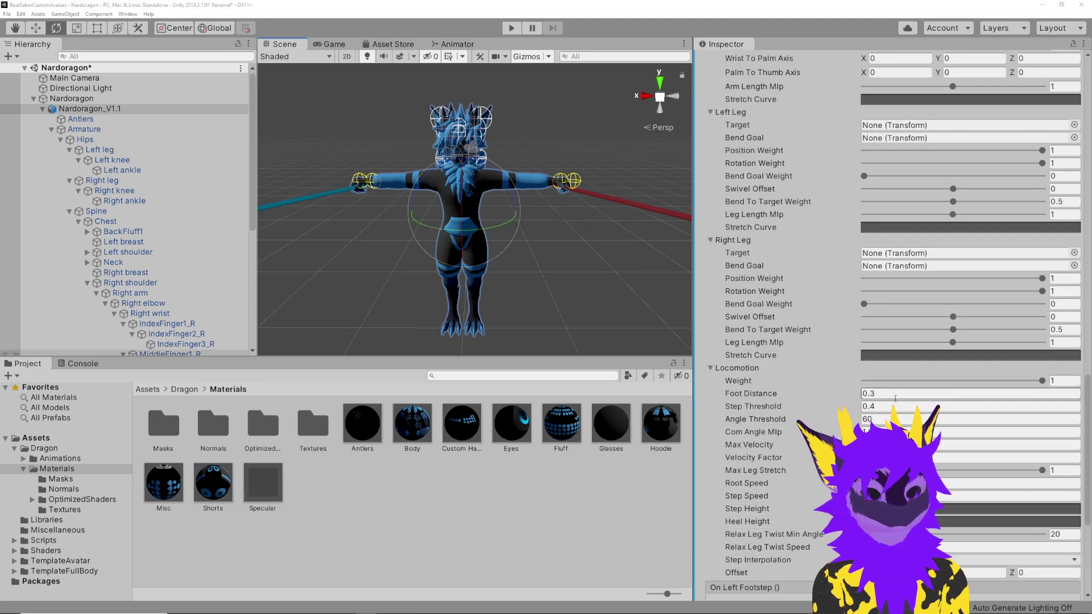
{"action": "mouse_move", "coordinate": [728, 361]}
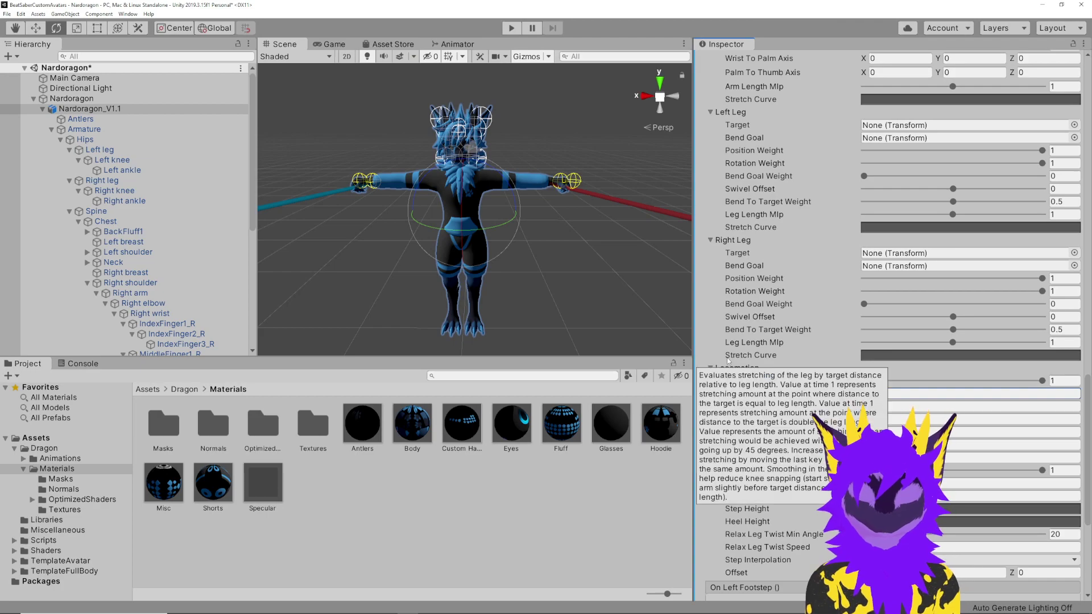
{"action": "left_click", "coordinate": [902, 395]}
{"action": "type", "text": "0.15"}
{"action": "left_click", "coordinate": [886, 406]}
{"action": "type", "text": "0"}
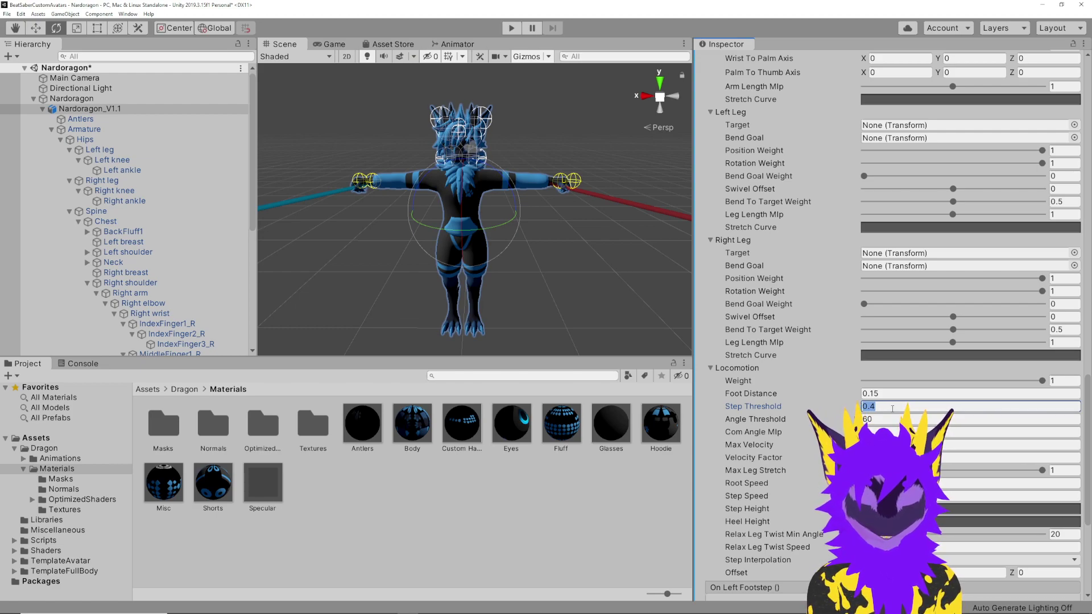
{"action": "type", "text": "."}
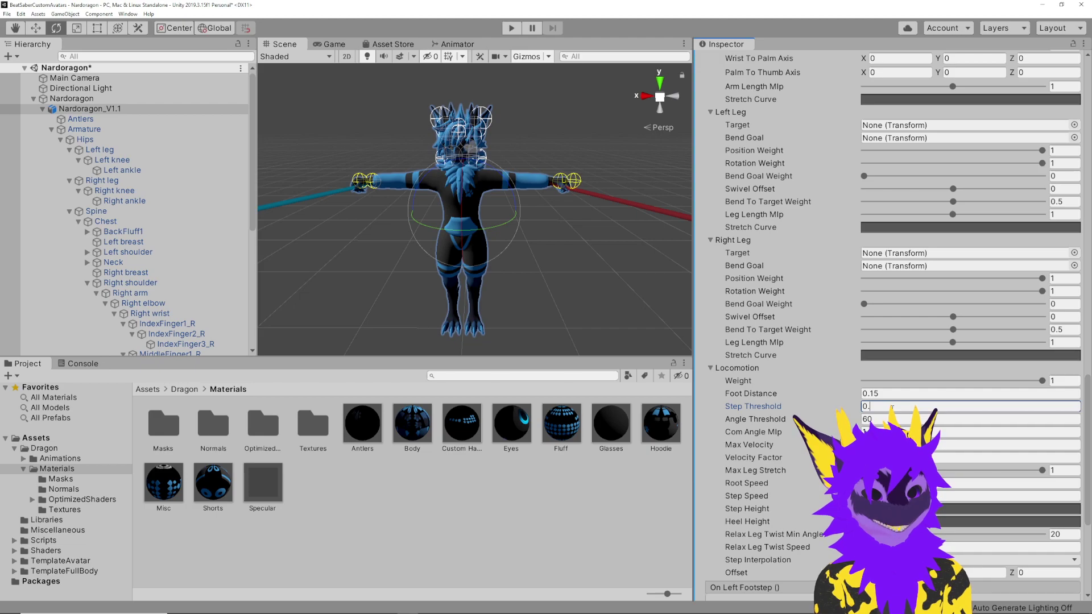
{"action": "type", "text": "2"}
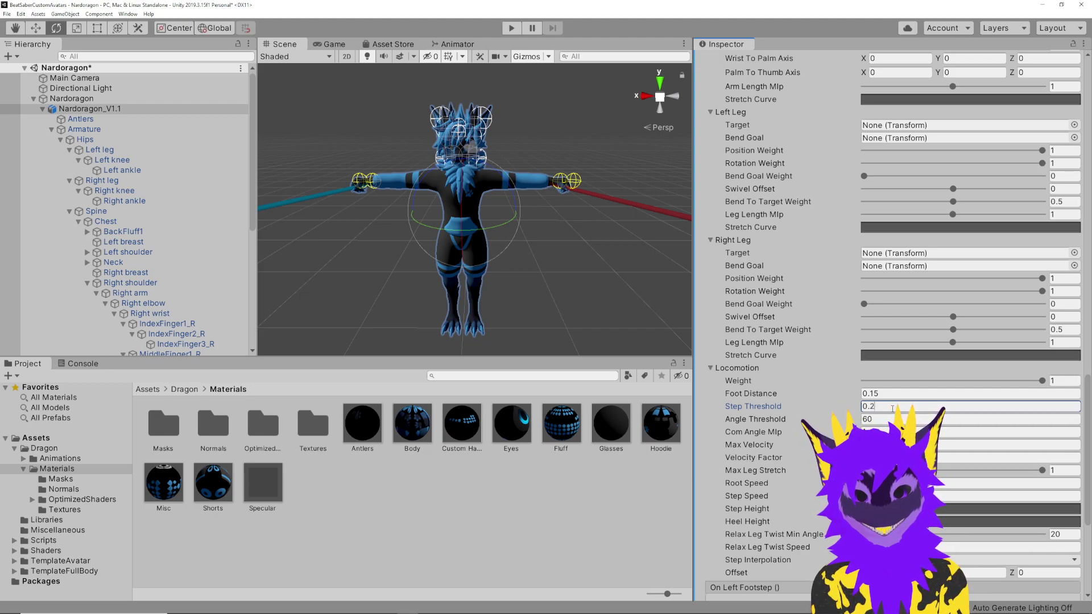
Set the Locomotion Step Speed to 1.5.
{"action": "scroll", "coordinate": [887, 411], "scroll_direction": "down", "scroll_amount": 5}
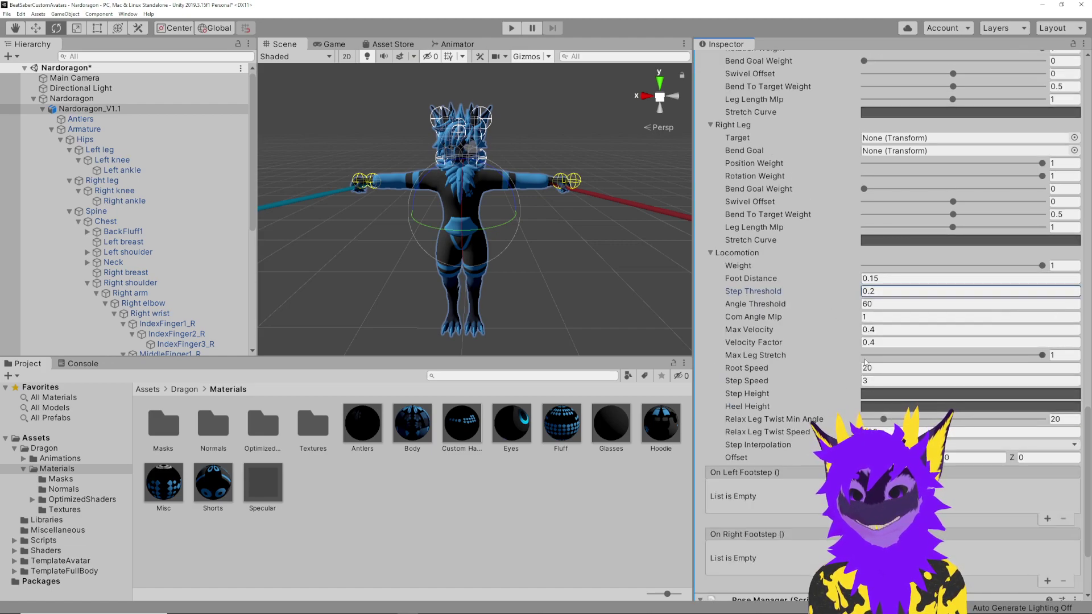
{"action": "left_click", "coordinate": [882, 369]}
{"action": "key", "text": "Tab"}
{"action": "type", "text": "1"}
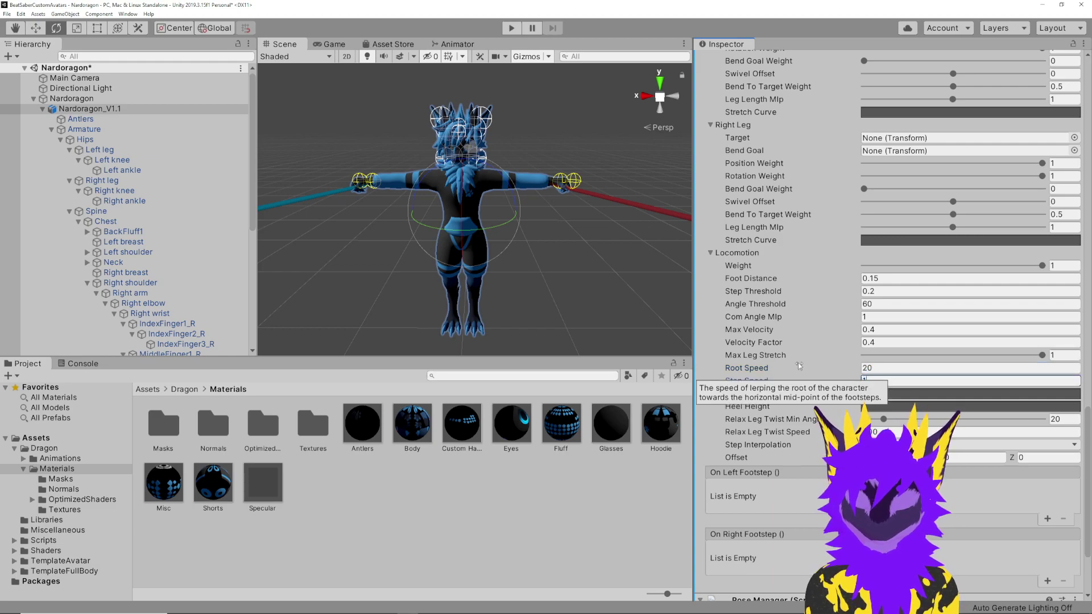
{"action": "type", "text": ".5"}
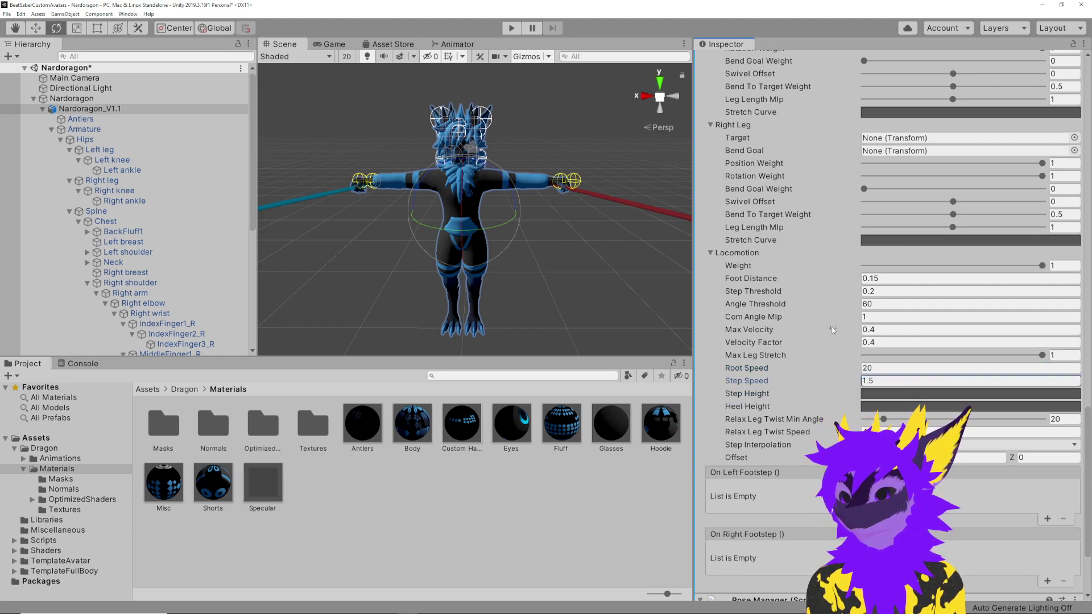
Set the Controller of Nardoragon_V1.1's Animator component to None.
{"action": "scroll", "coordinate": [799, 393], "scroll_direction": "up", "scroll_amount": 8}
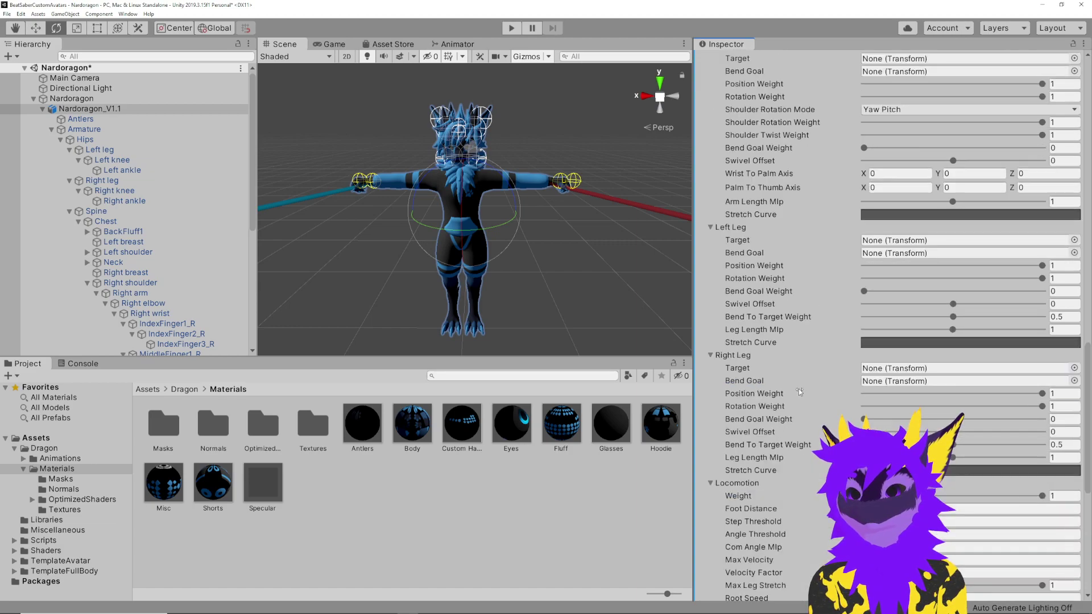
{"action": "scroll", "coordinate": [800, 392], "scroll_direction": "up", "scroll_amount": 12}
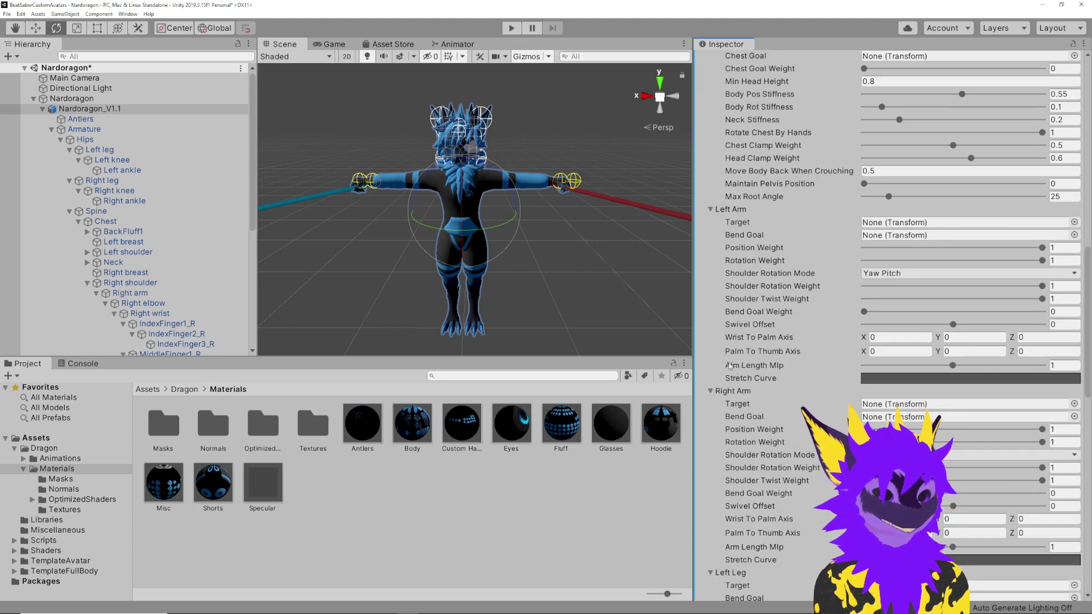
{"action": "left_click", "coordinate": [72, 98]}
{"action": "left_click", "coordinate": [90, 108]}
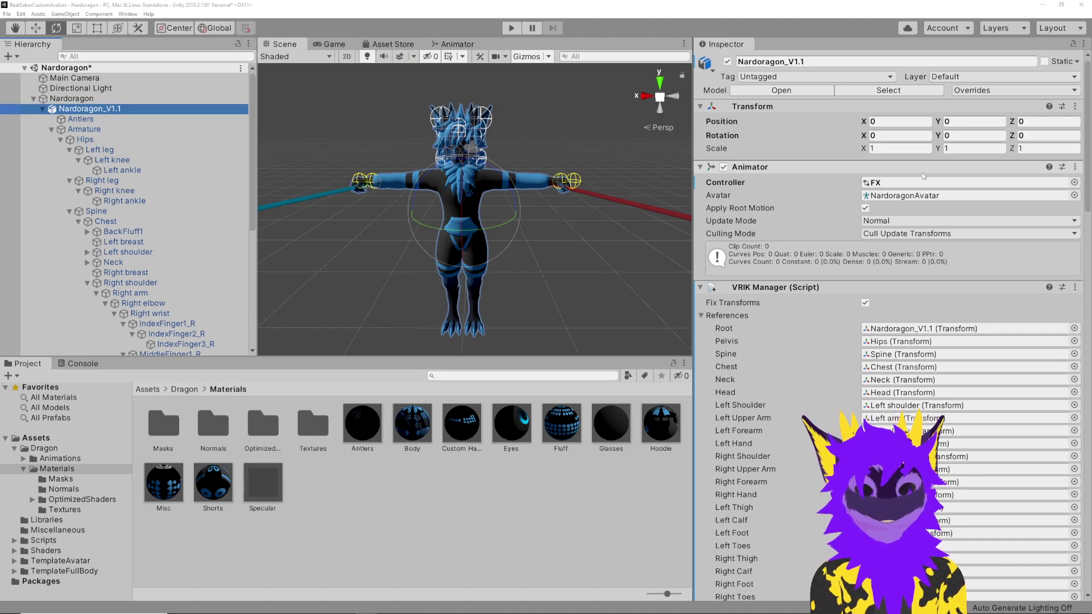
{"action": "left_click", "coordinate": [1073, 182]}
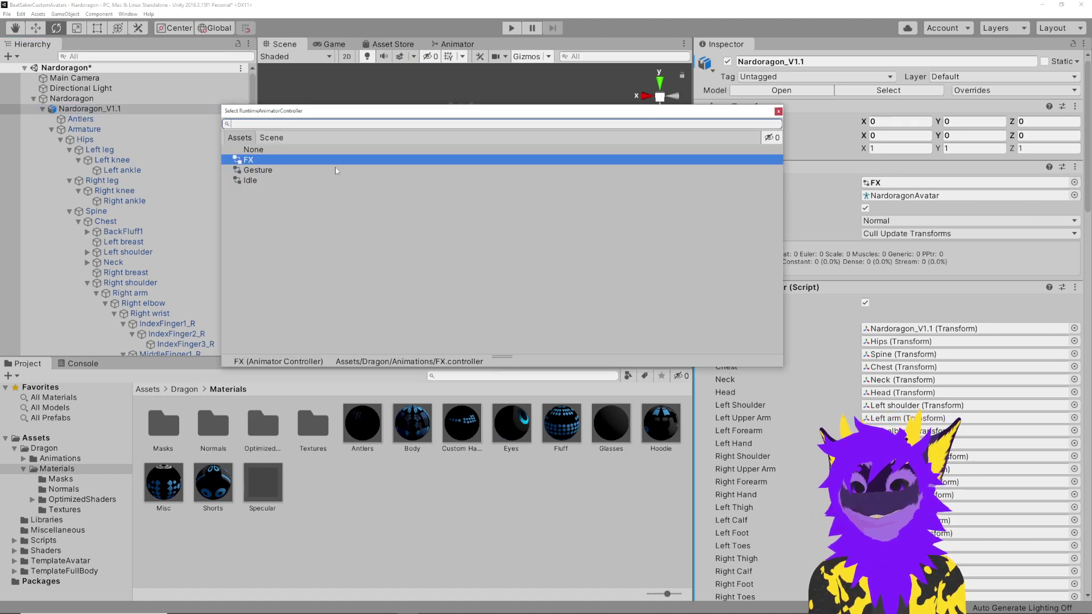
{"action": "left_click", "coordinate": [280, 150]}
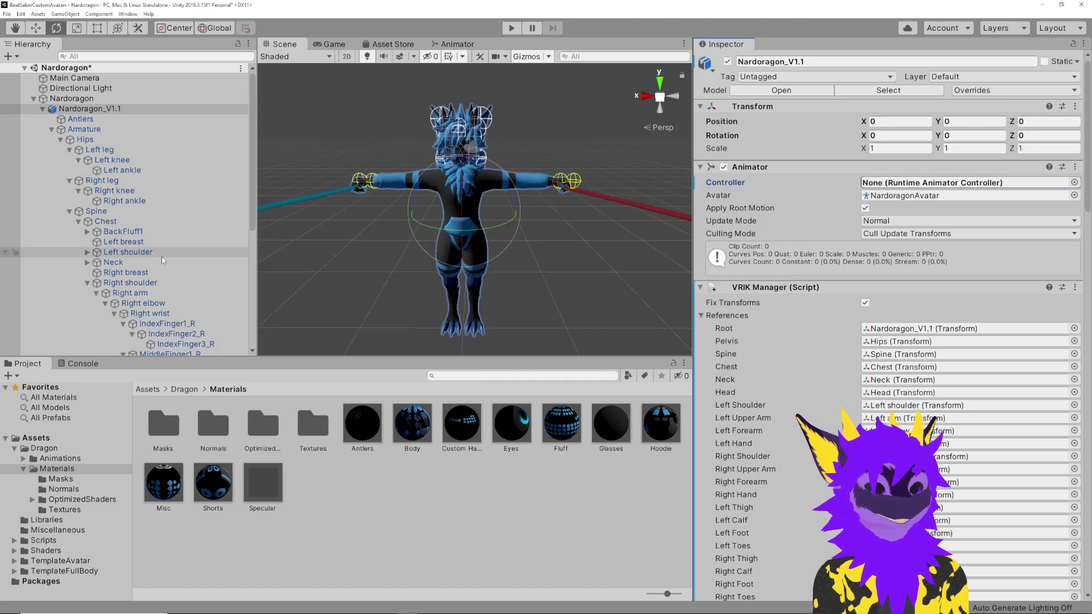
In Nardoragon's Avatar Descriptor, enable Supports Automatic Calibration, set the name to Nardoragon and fill in the author's name.
{"action": "left_click", "coordinate": [71, 99]}
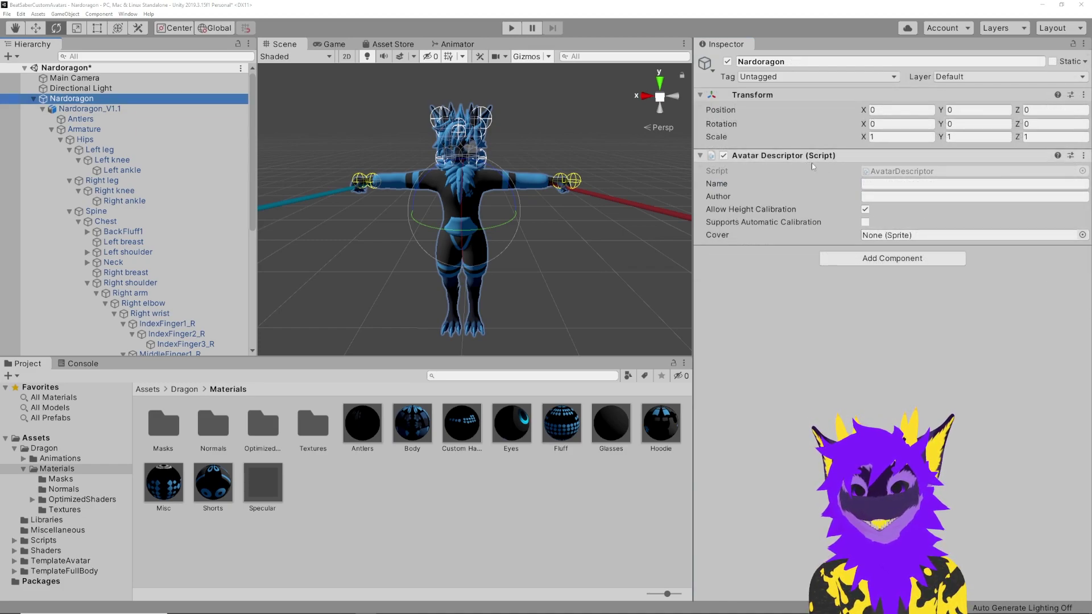
{"action": "left_click", "coordinate": [866, 223]}
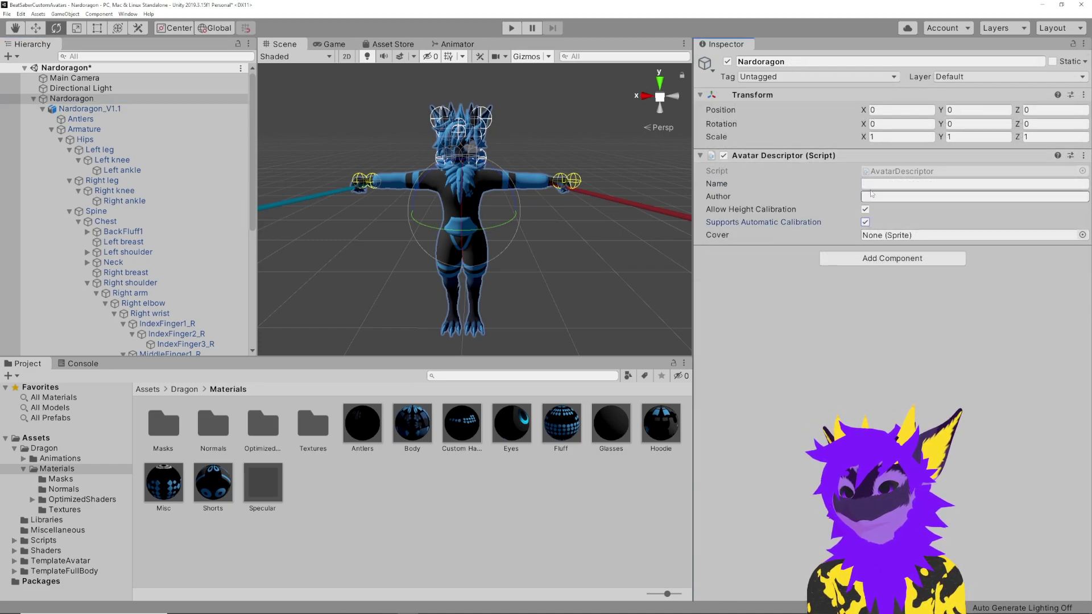
{"action": "left_click", "coordinate": [874, 184]}
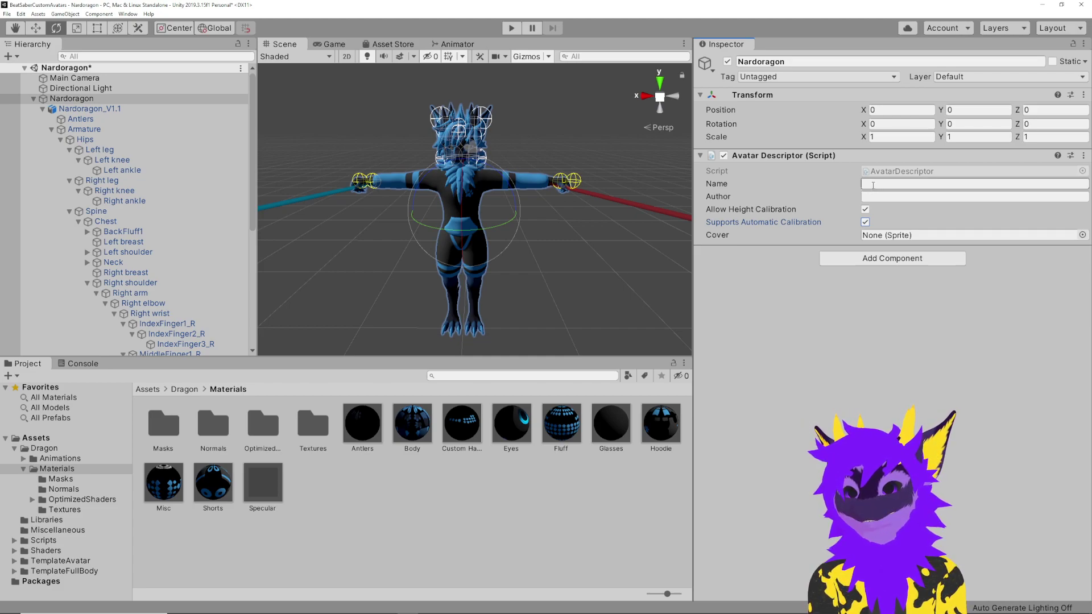
{"action": "left_click", "coordinate": [873, 185]}
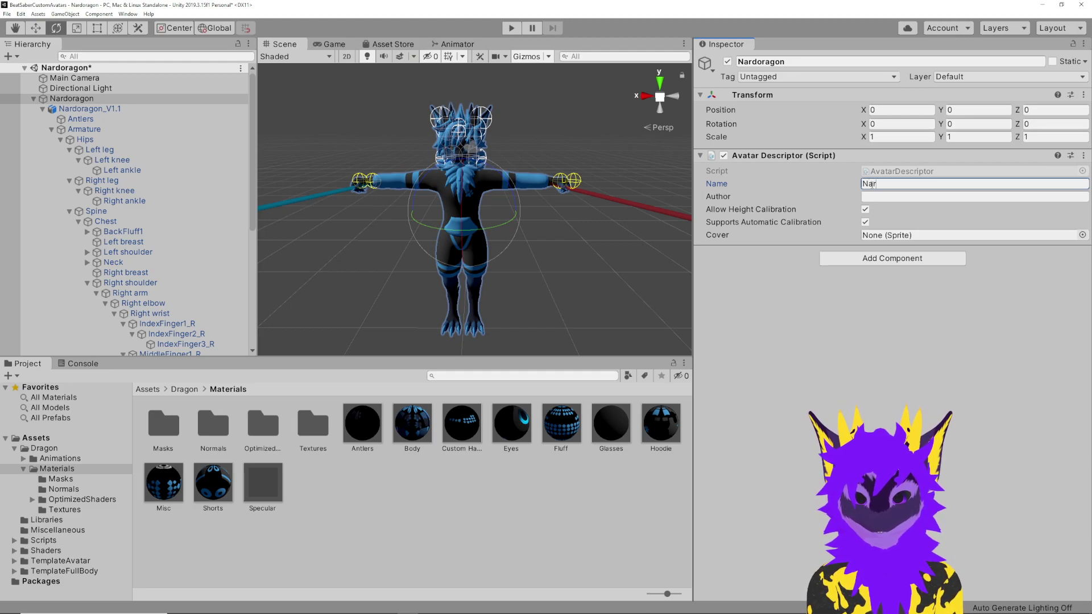
{"action": "left_click", "coordinate": [896, 197]}
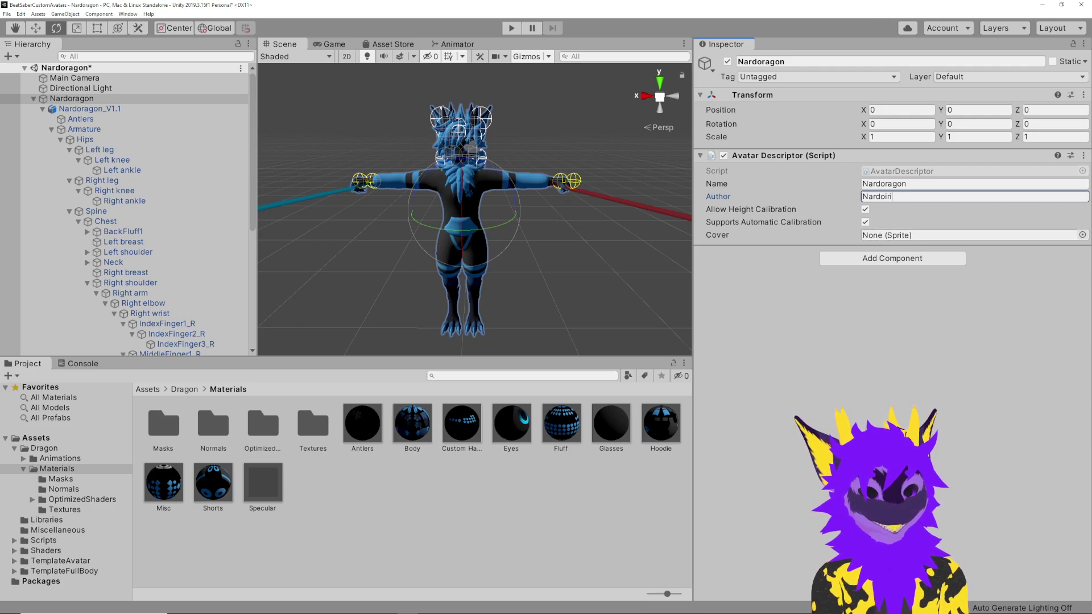
Export the avatar with the Avatar Exporter as Nardoragon.avatar into Beat Saber's CustomAvatars folder.
{"action": "left_click", "coordinate": [128, 15]}
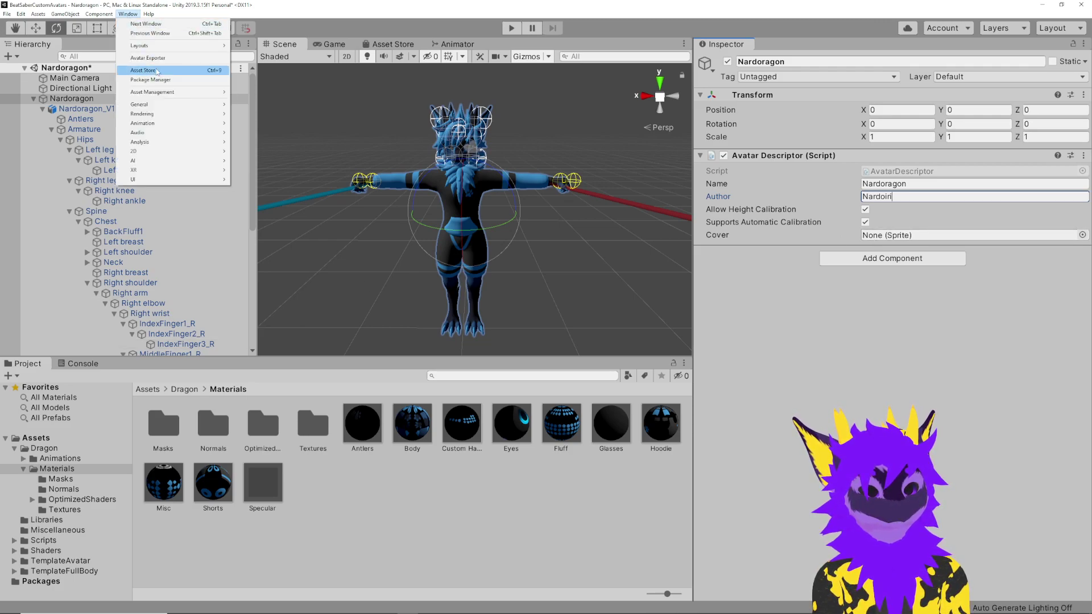
{"action": "left_click", "coordinate": [149, 58]}
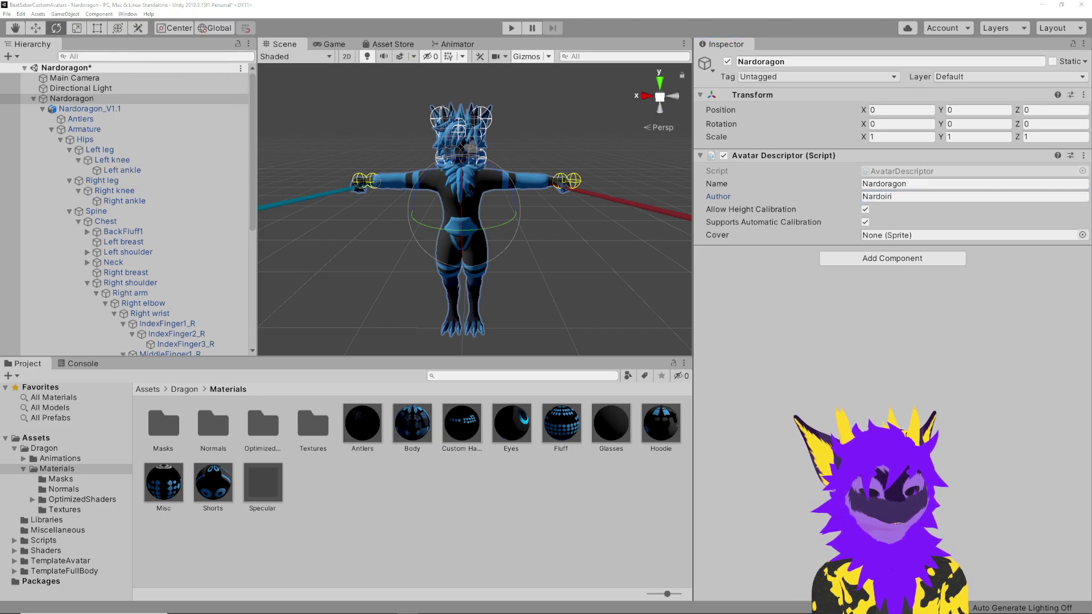
{"action": "left_click_drag", "start_coordinate": [261, 248], "coordinate": [317, 107]}
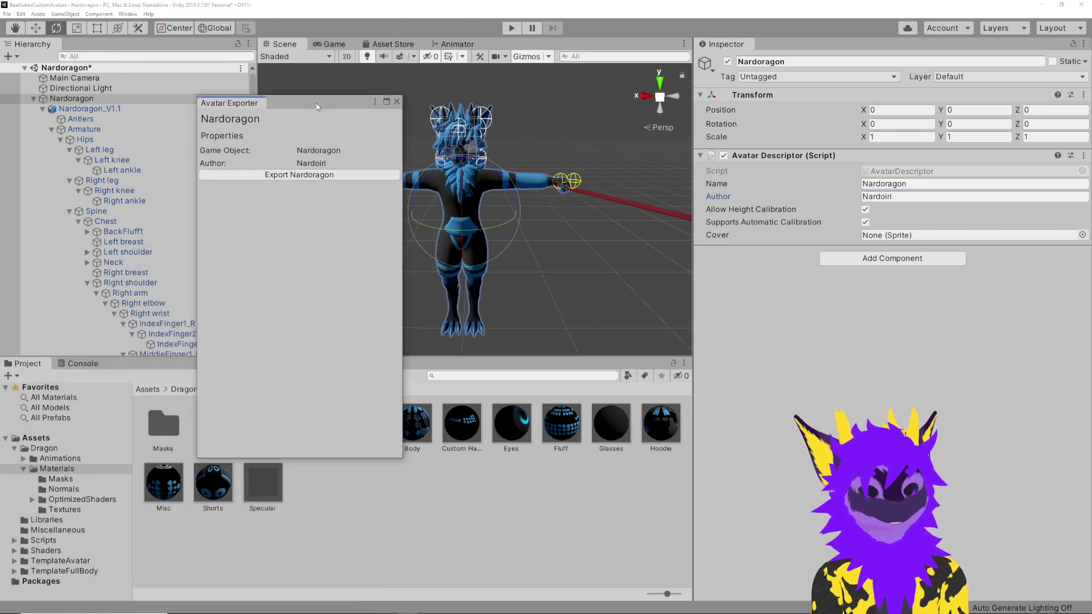
{"action": "left_click", "coordinate": [306, 175]}
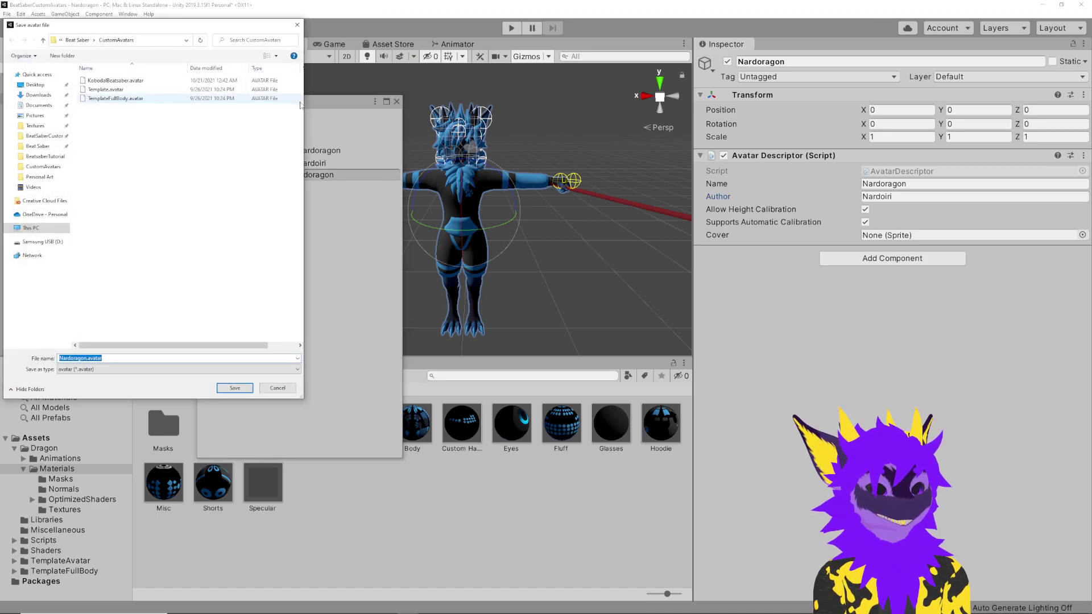
{"action": "left_click_drag", "start_coordinate": [303, 104], "coordinate": [490, 104]}
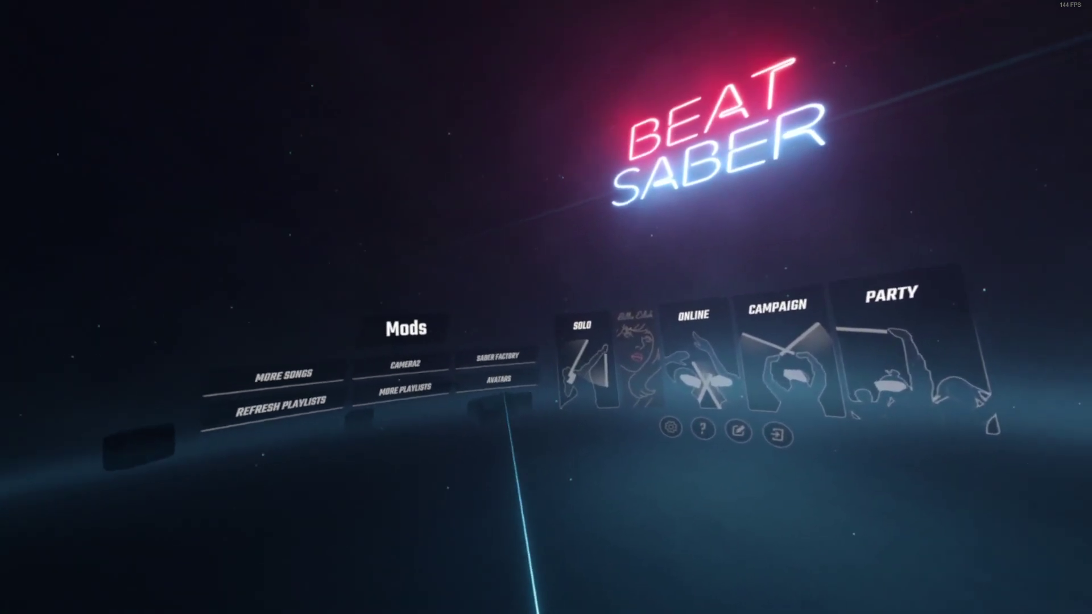
Switch to Beat Saber, choose Nardoragon as the current avatar in Custom Avatars and return to the main menu.
{"action": "left_click", "coordinate": [453, 385]}
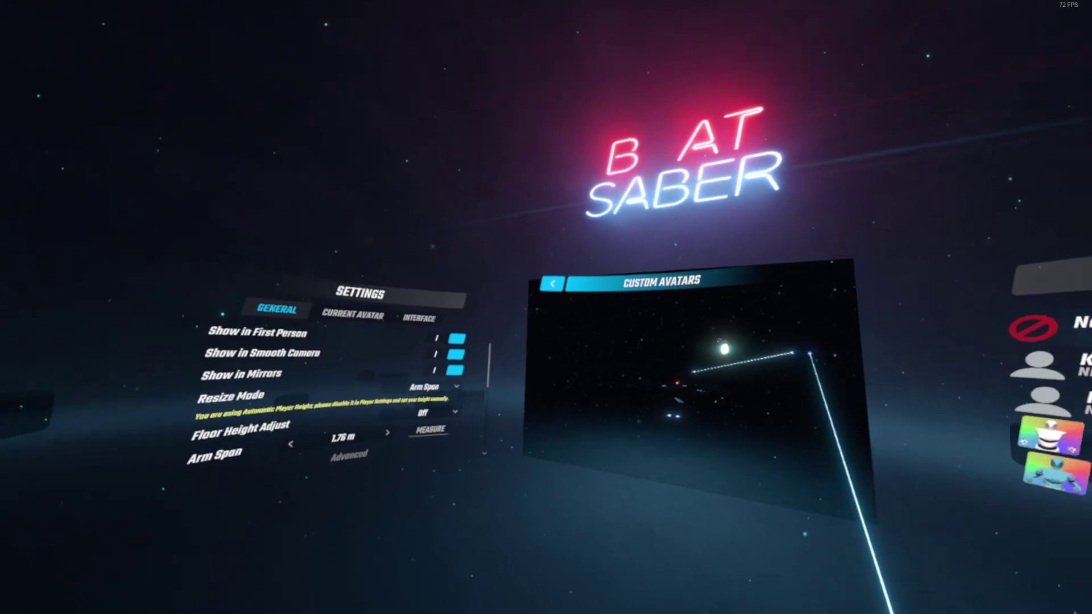
{"action": "left_click", "coordinate": [591, 353]}
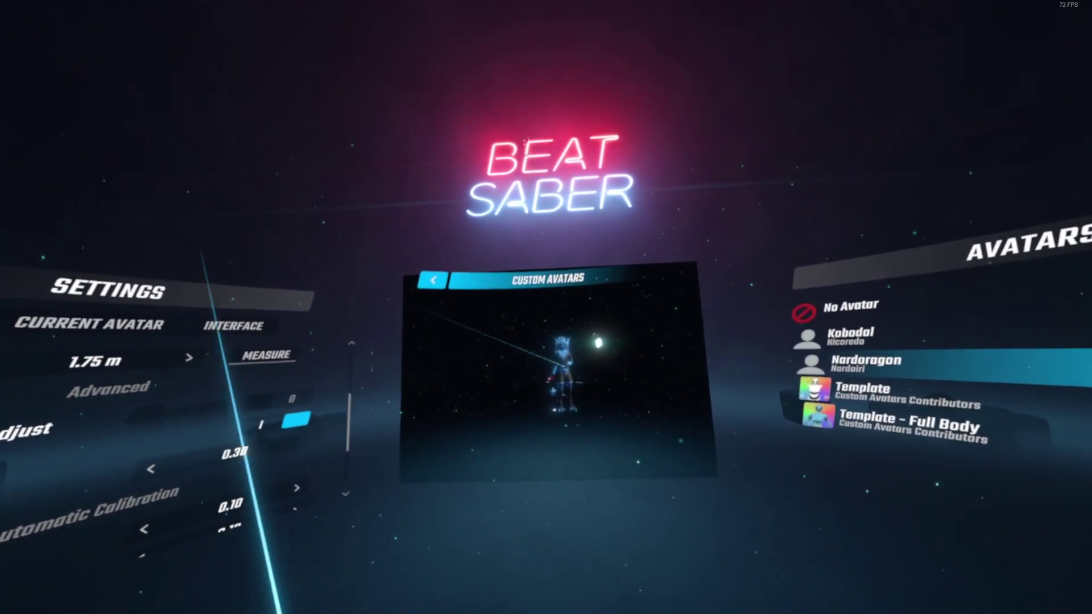
{"action": "left_click", "coordinate": [500, 290]}
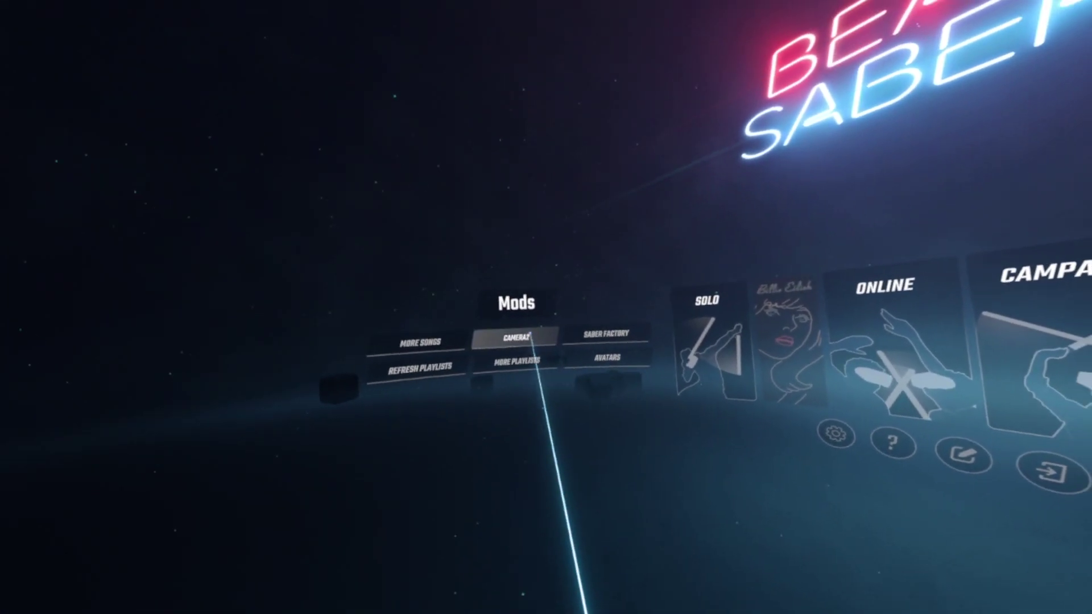
Bring up the Visibility settings of the Main camera in the Camera2 mod.
{"action": "left_click", "coordinate": [524, 353]}
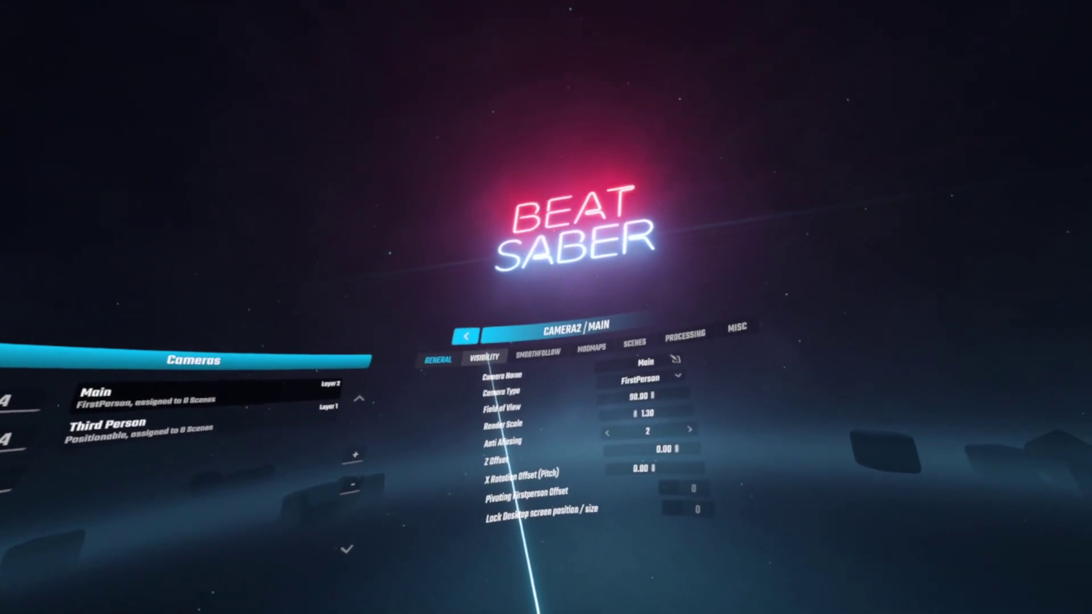
{"action": "left_click", "coordinate": [486, 336]}
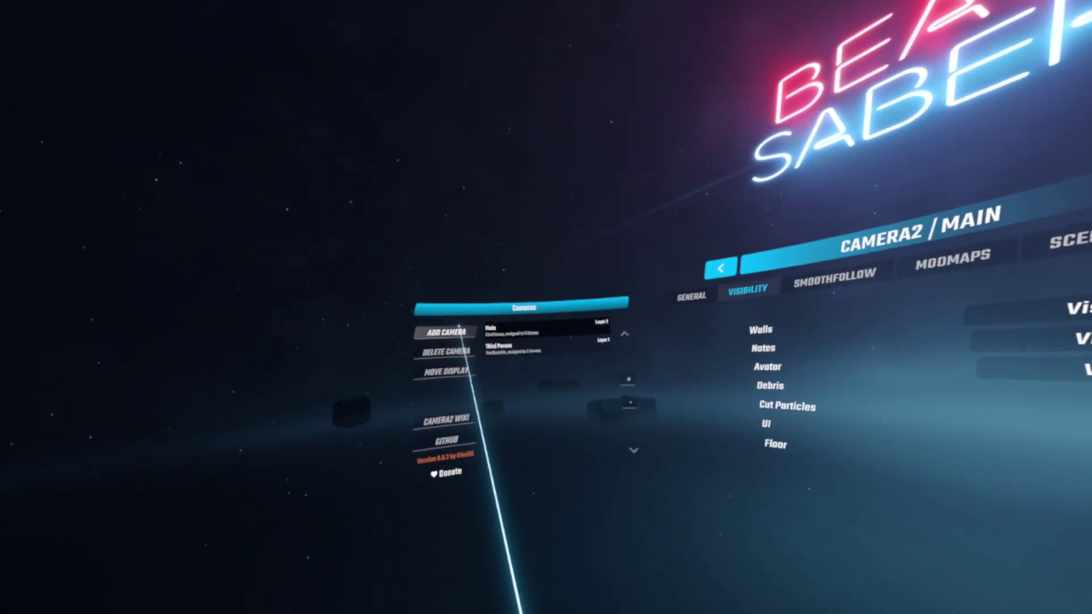
Open the Third Person camera's settings and shrink the Main camera's desktop view into the lower-right corner of the third-person view.
{"action": "left_click", "coordinate": [491, 348]}
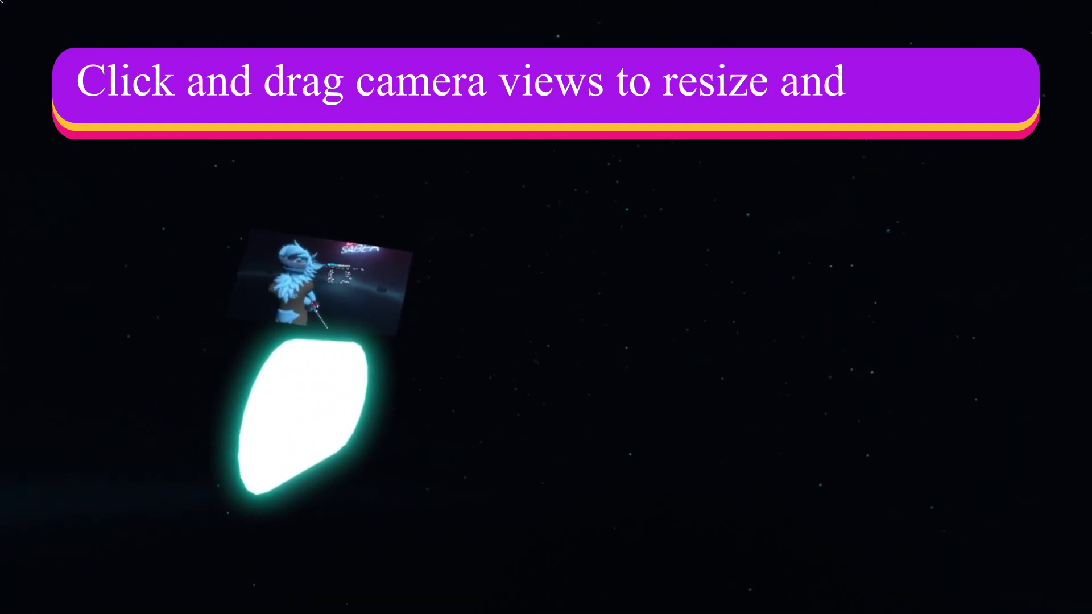
{"action": "left_click_drag", "start_coordinate": [2, 3], "coordinate": [742, 417]}
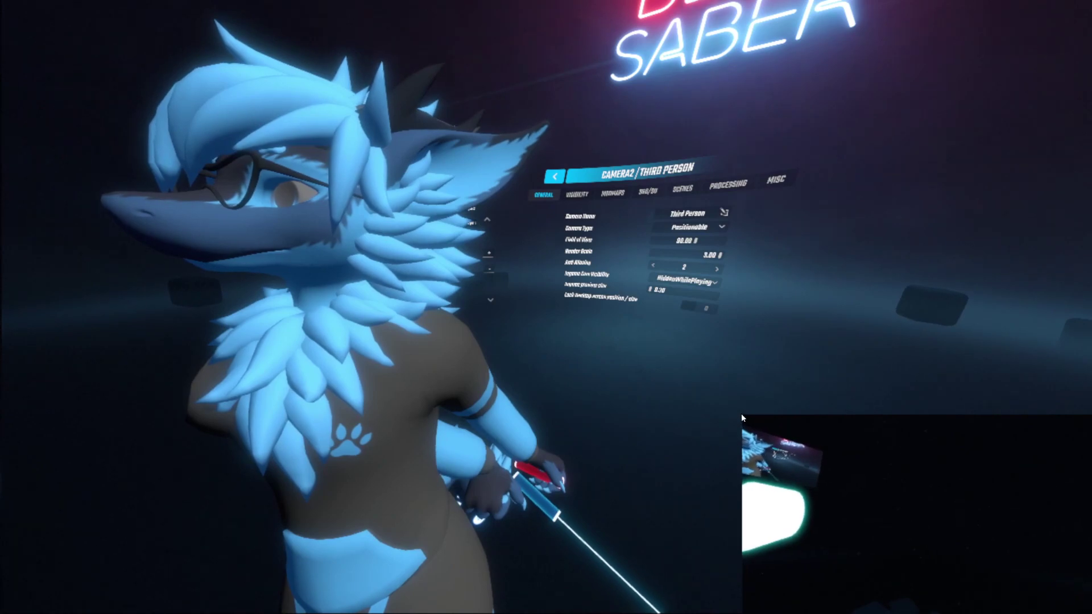